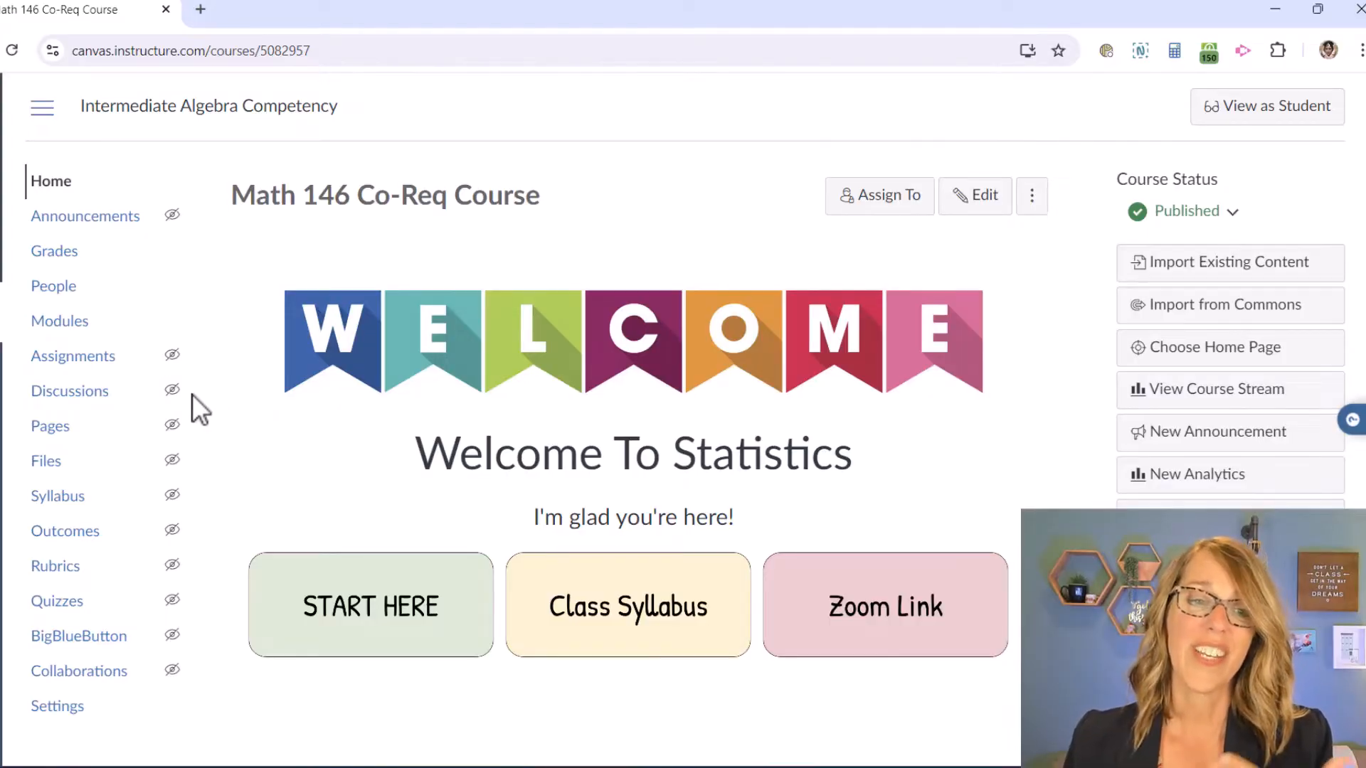
- Open a blank new assignment form from the course's Assignments page
left_click(101, 360)
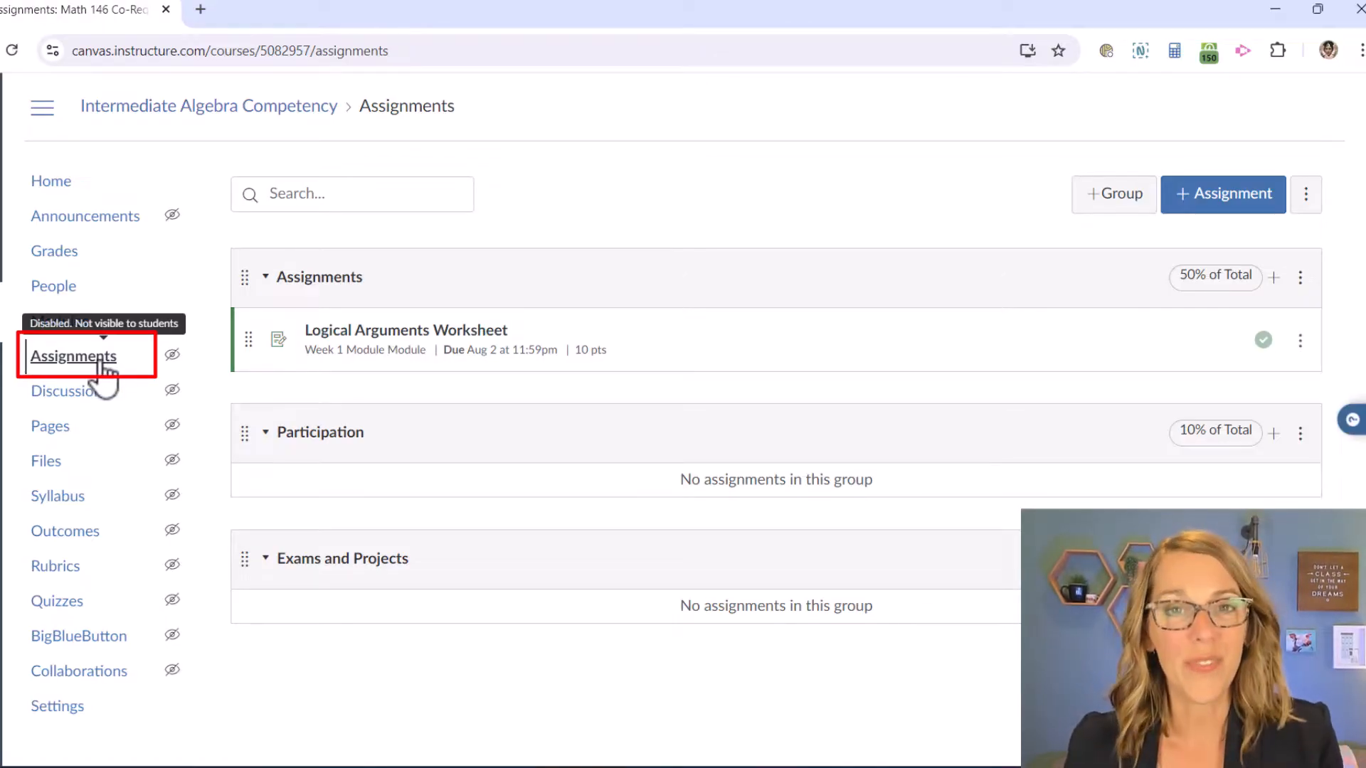
left_click(1238, 214)
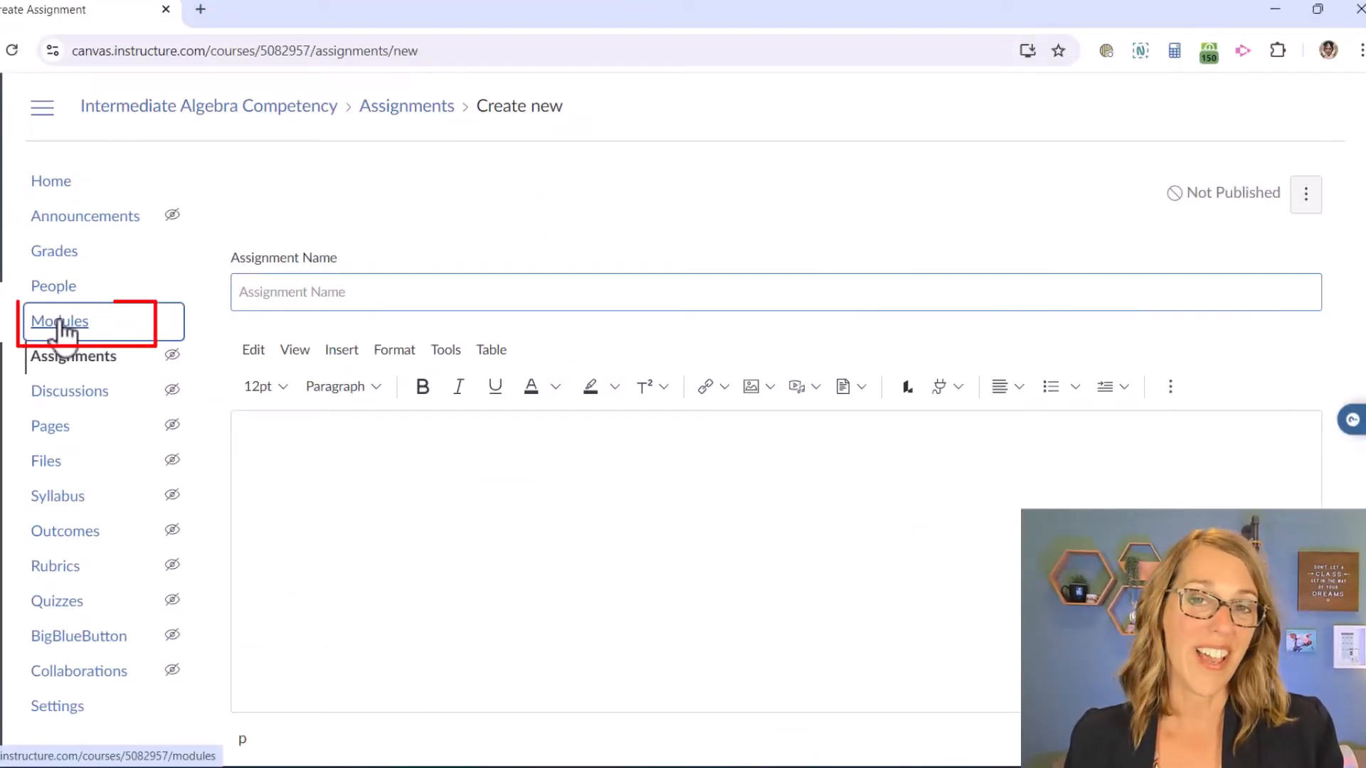
- Start adding a newly created assignment named "Analyzing Logical Statements" to the Week 1 Module
left_click(61, 324)
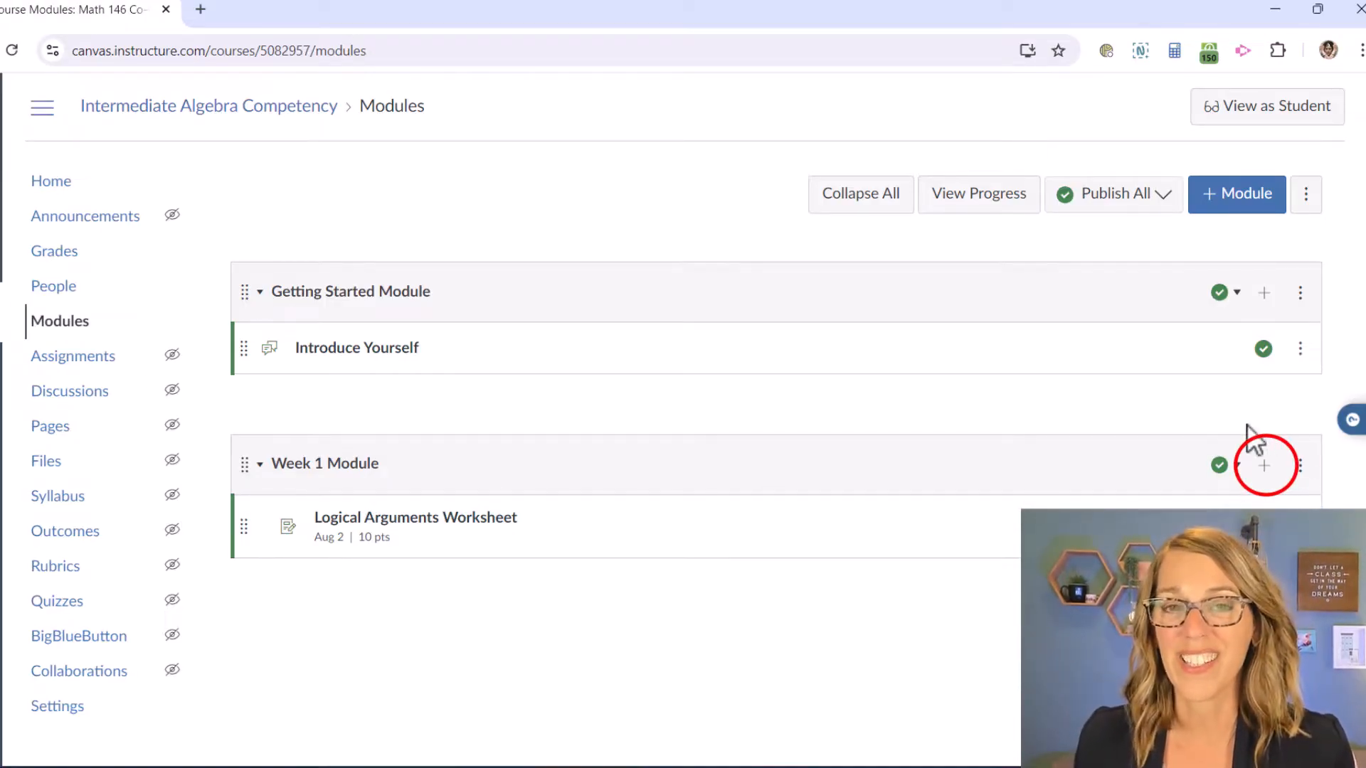
left_click(1266, 470)
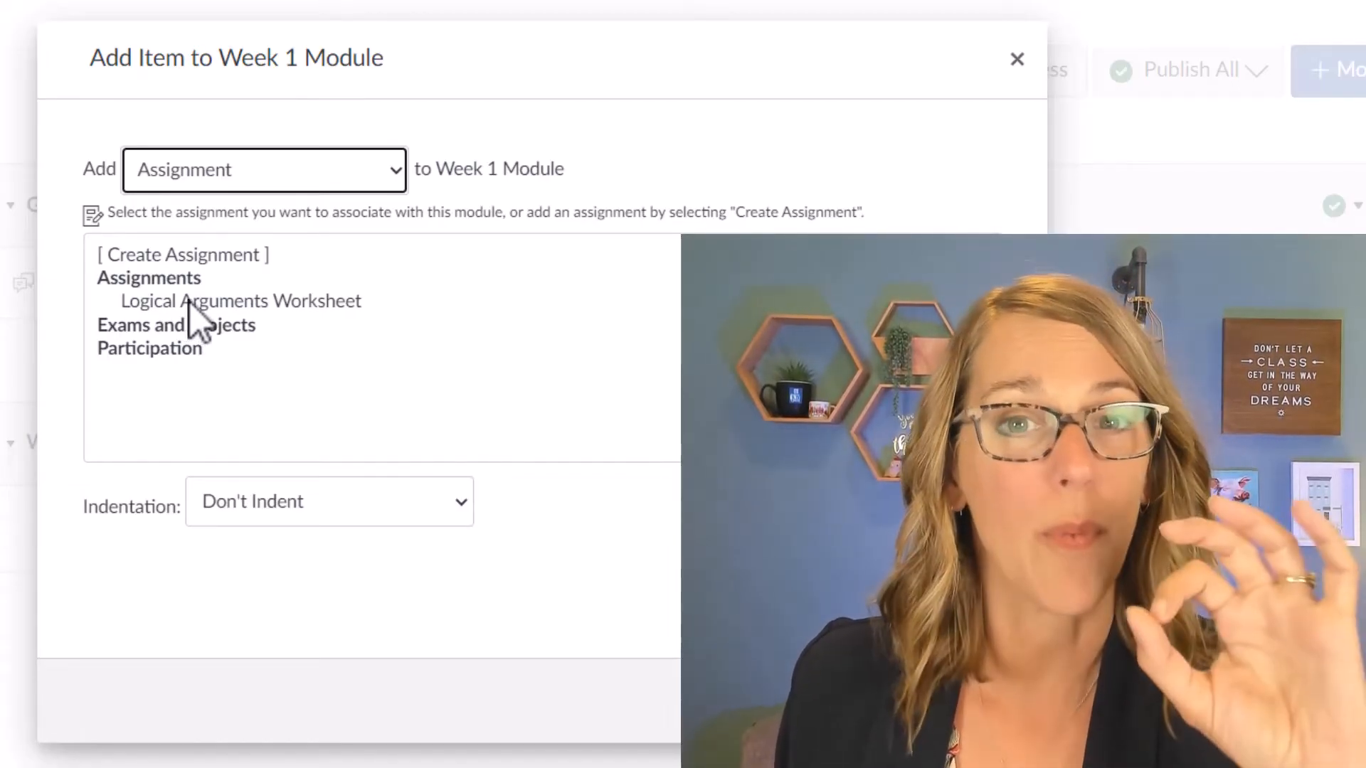
left_click(212, 257)
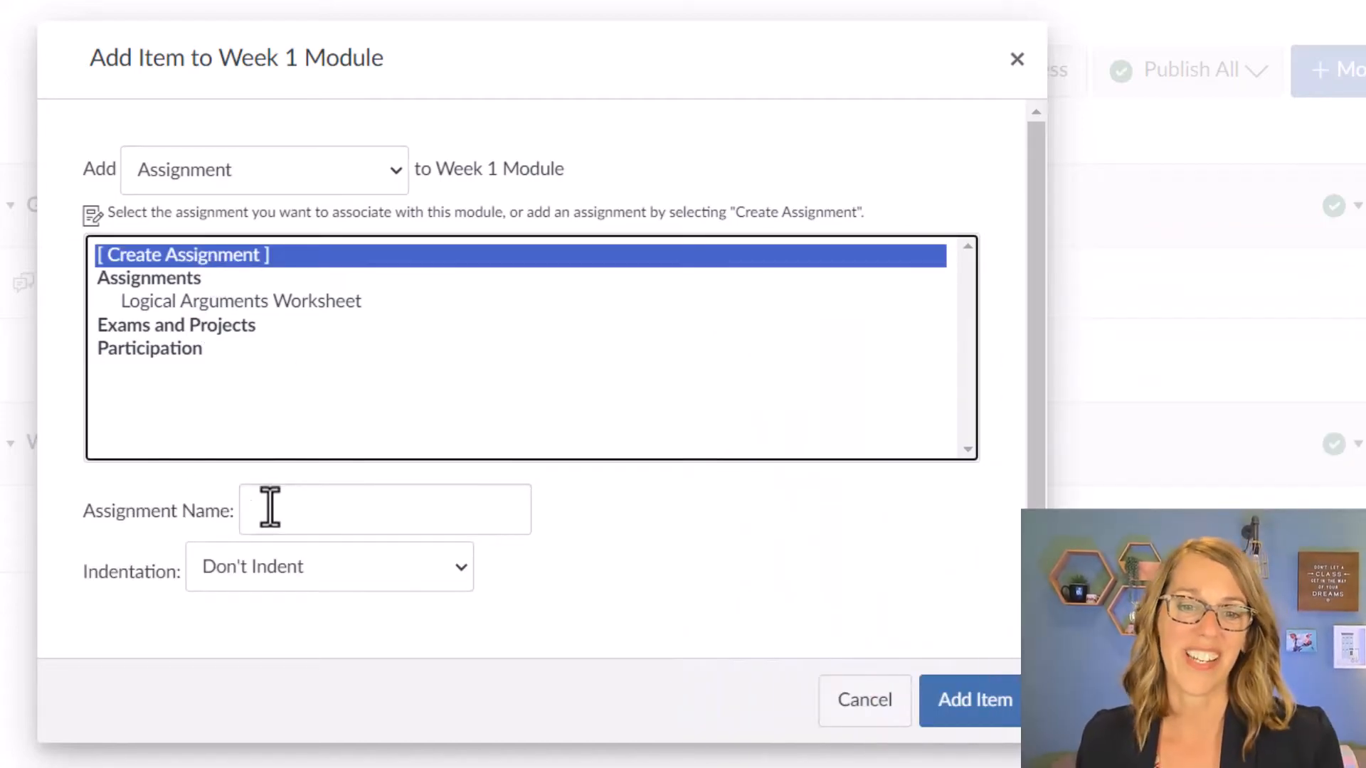
left_click(268, 506)
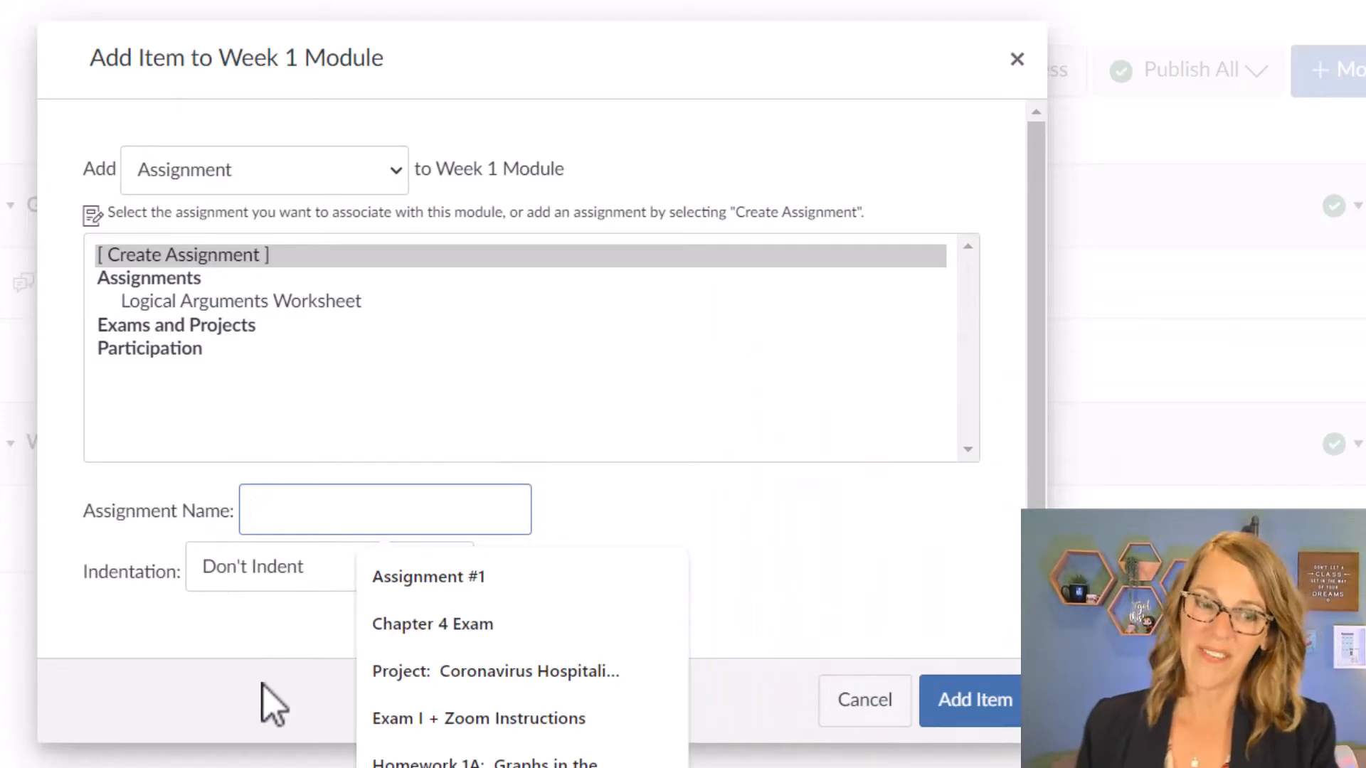
type("Analyuzi")
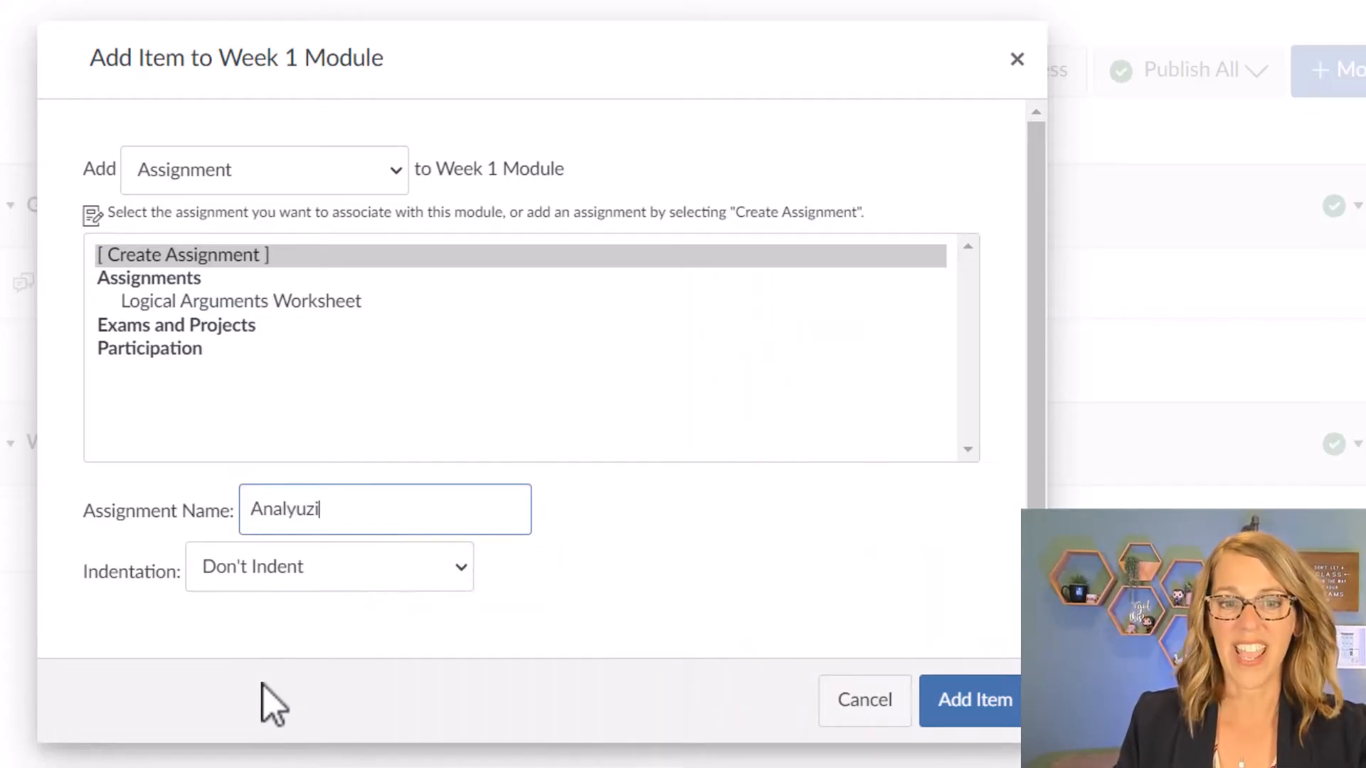
key("BackSpace")
key("BackSpace")
key("BackSpace")
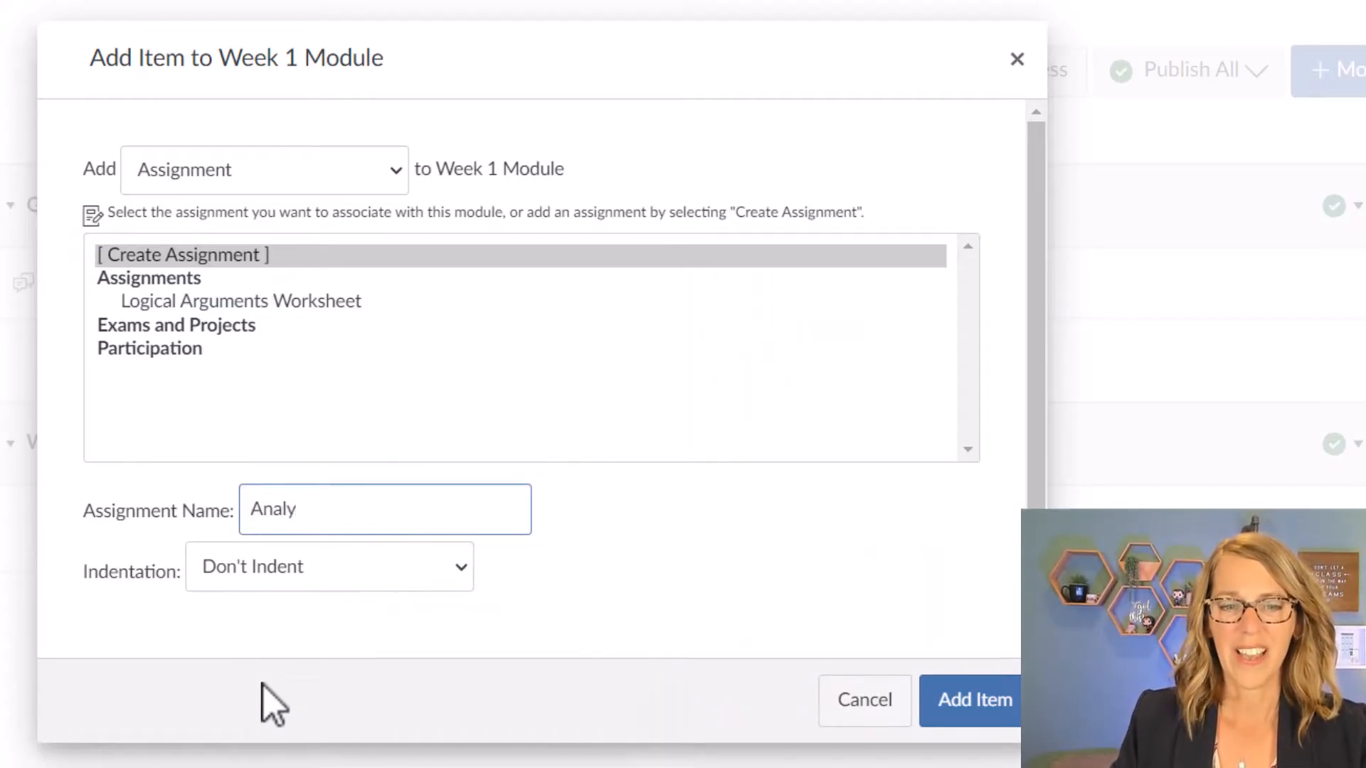
type("z")
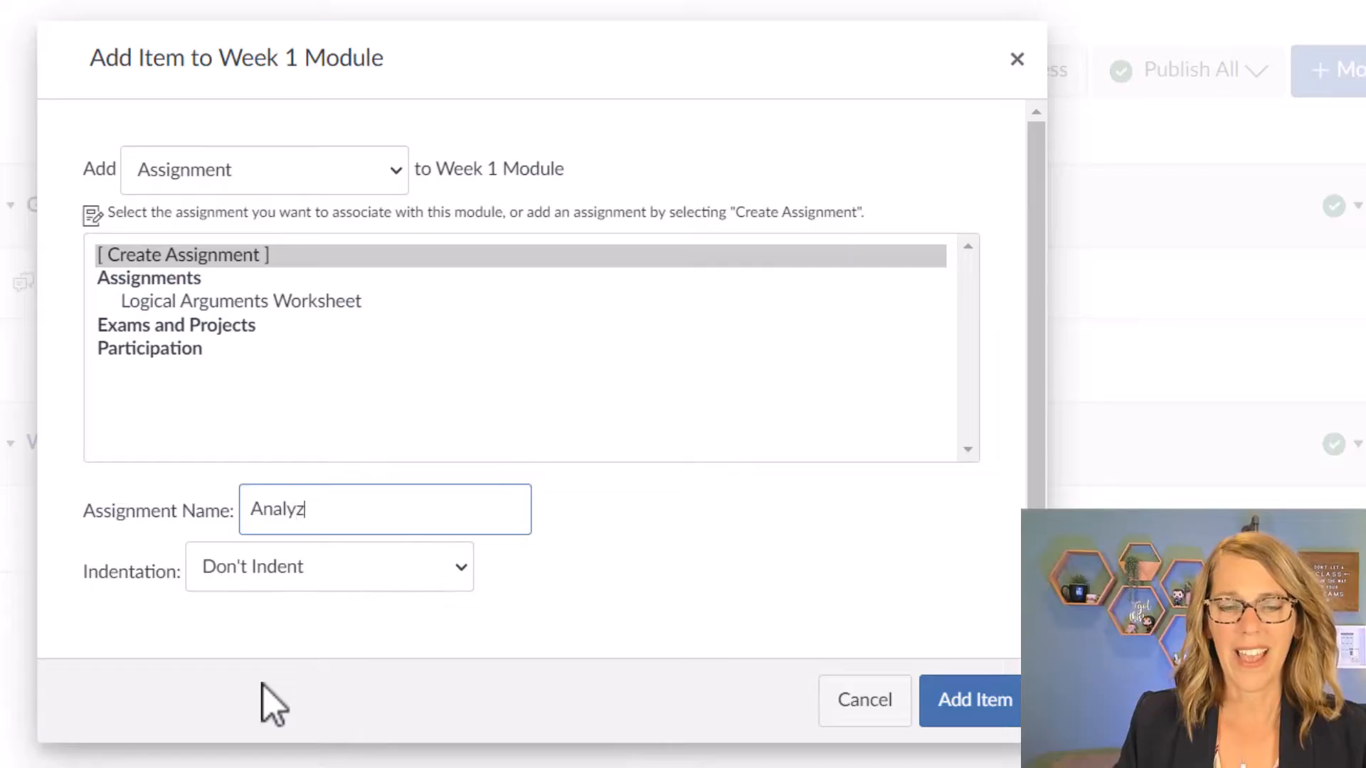
type("ing Logical ")
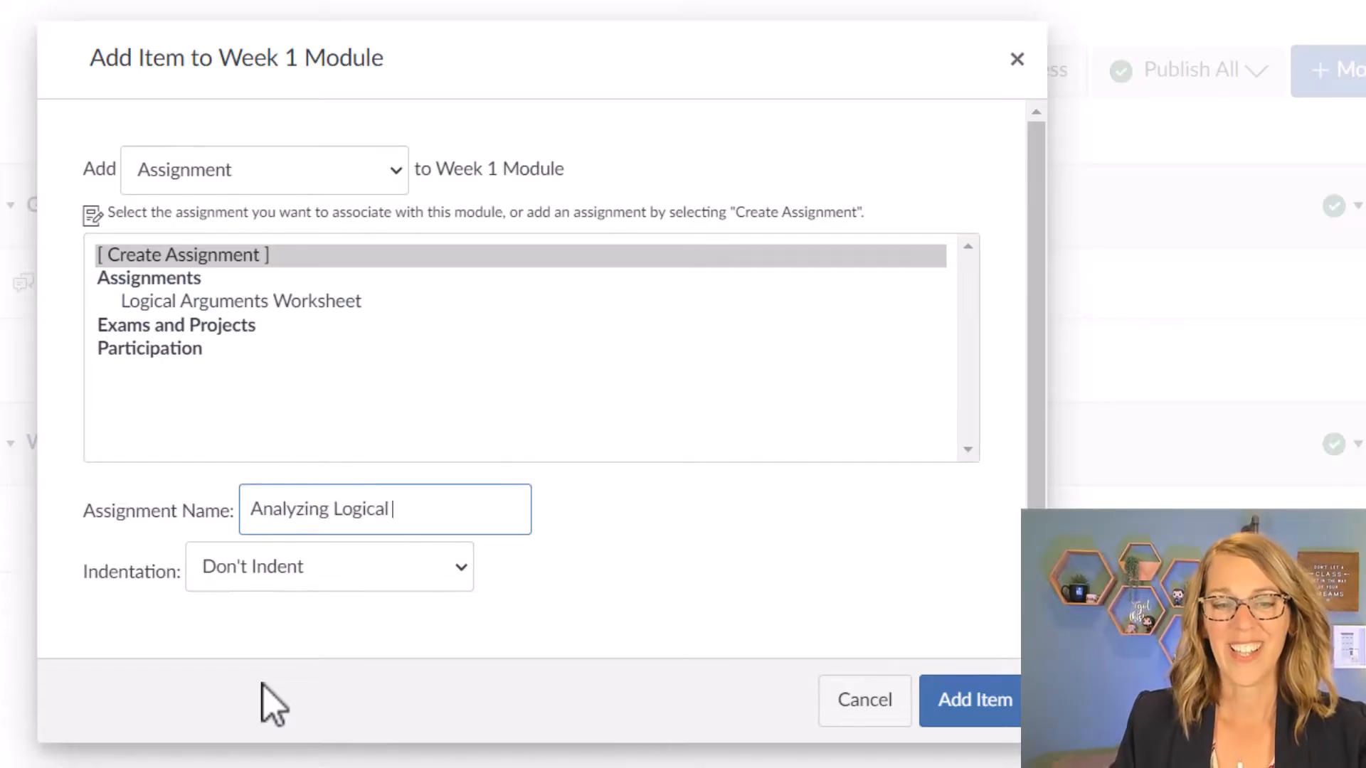
type("Statements")
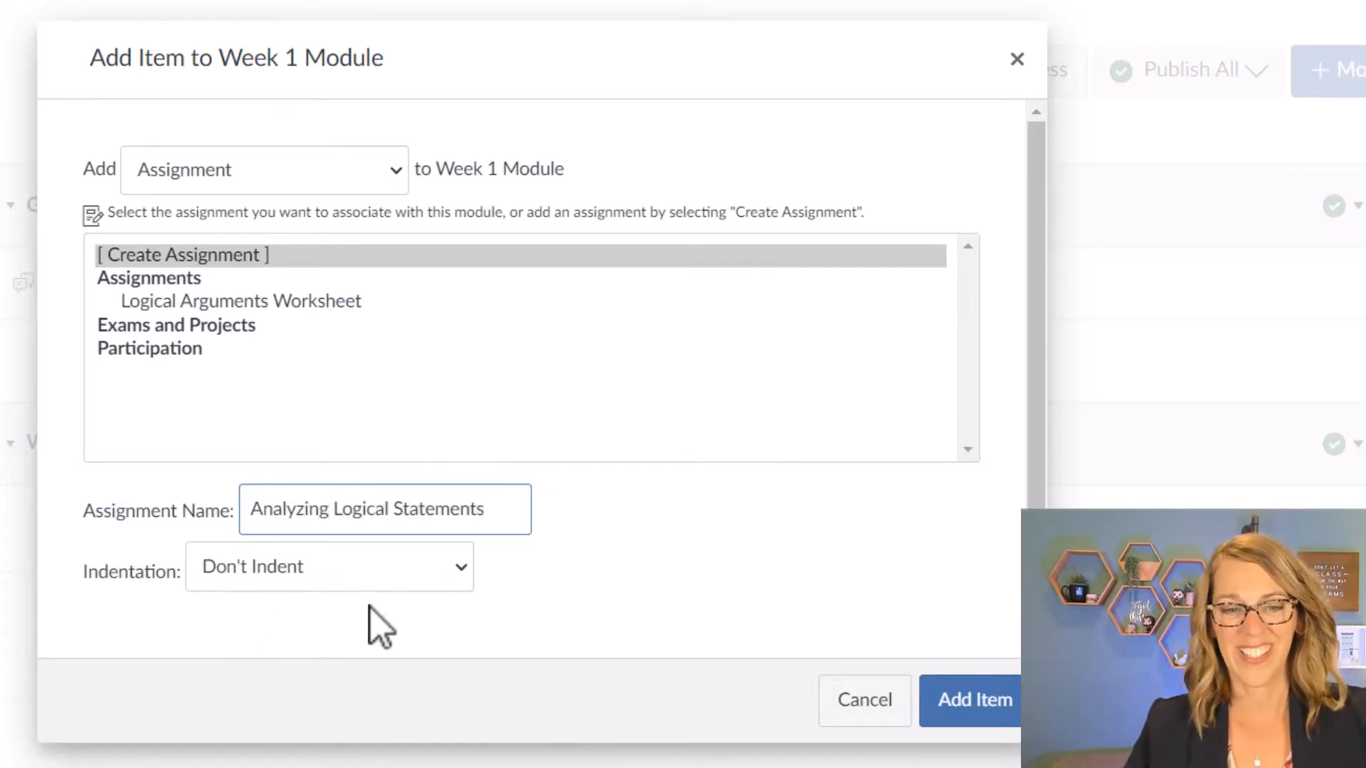
- Set the new item's indentation to Indent 1 Level and add it to the module
left_click(460, 567)
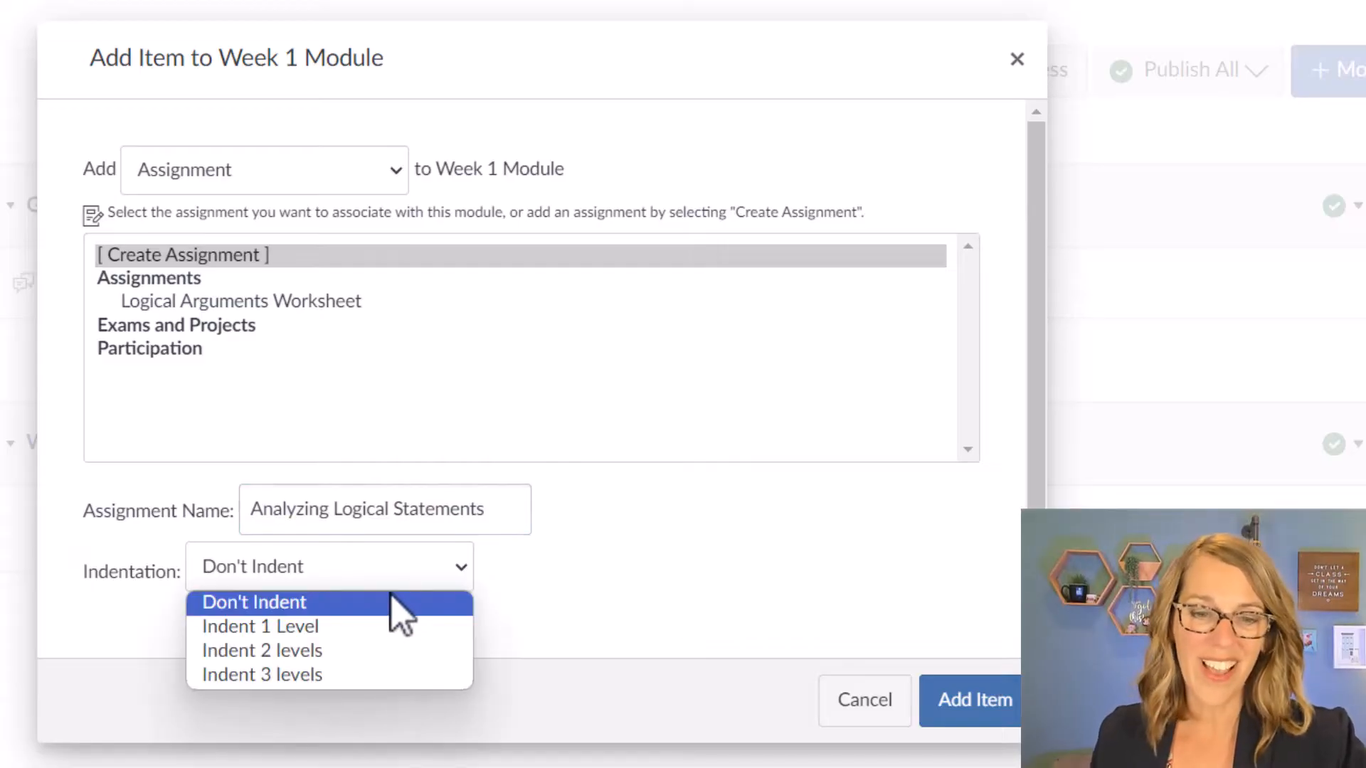
left_click(341, 628)
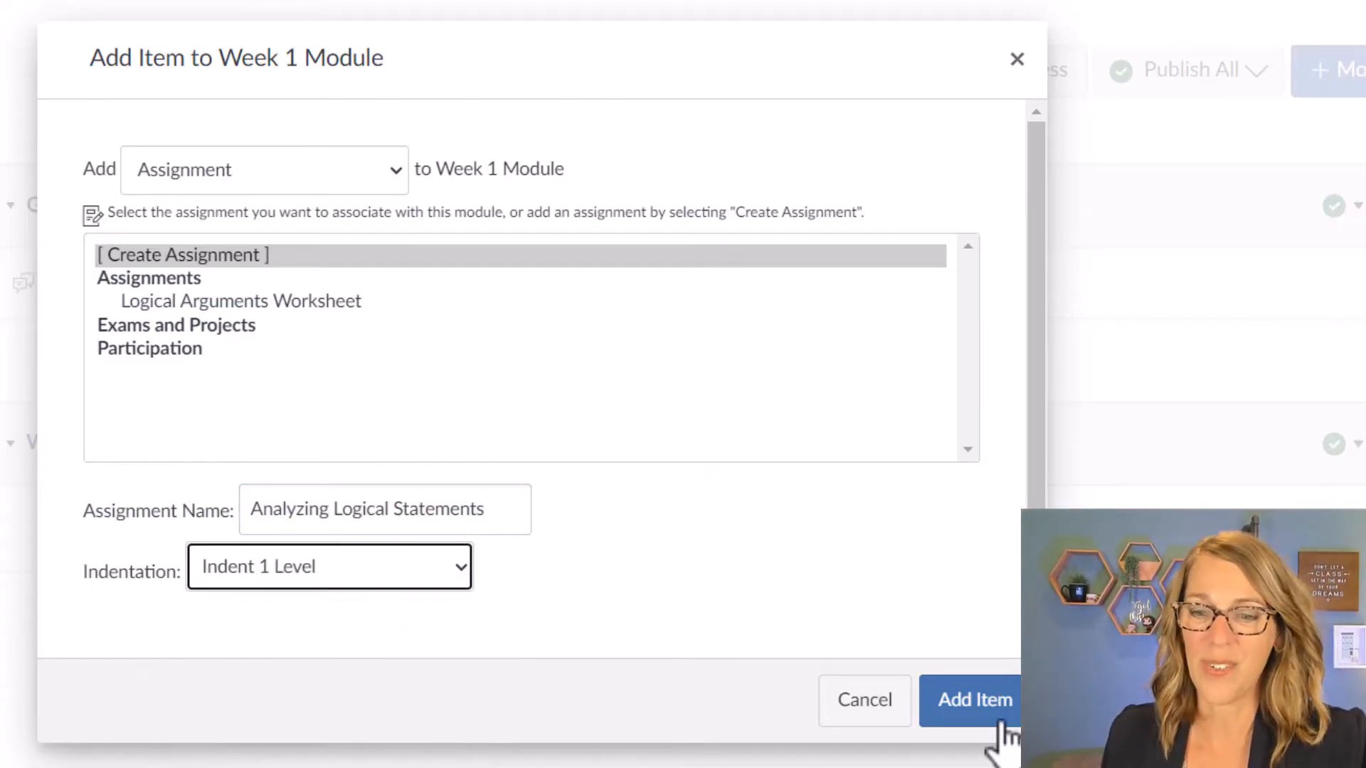
left_click(975, 701)
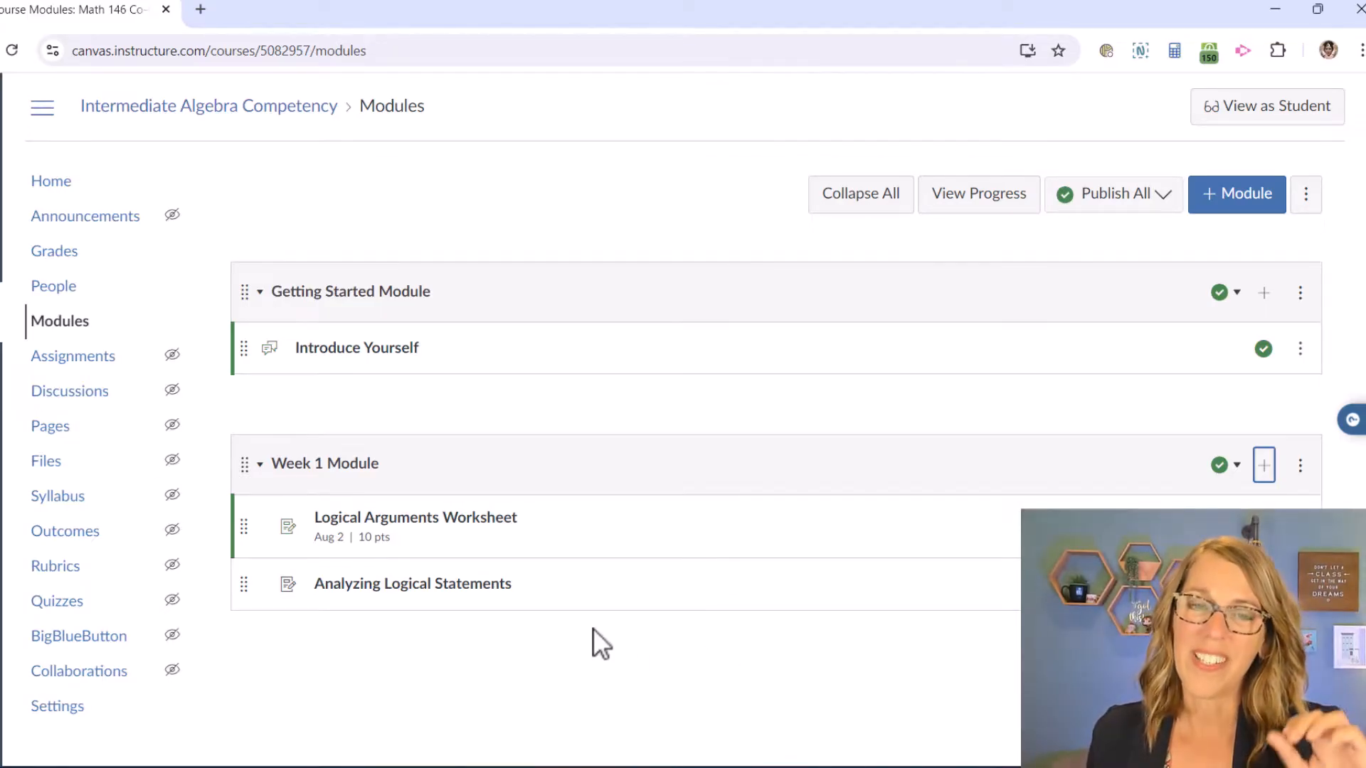
- Open the Analyzing Logical Statements assignment for editing and enter "Add Instructions Here . . ." as its description
left_click(414, 591)
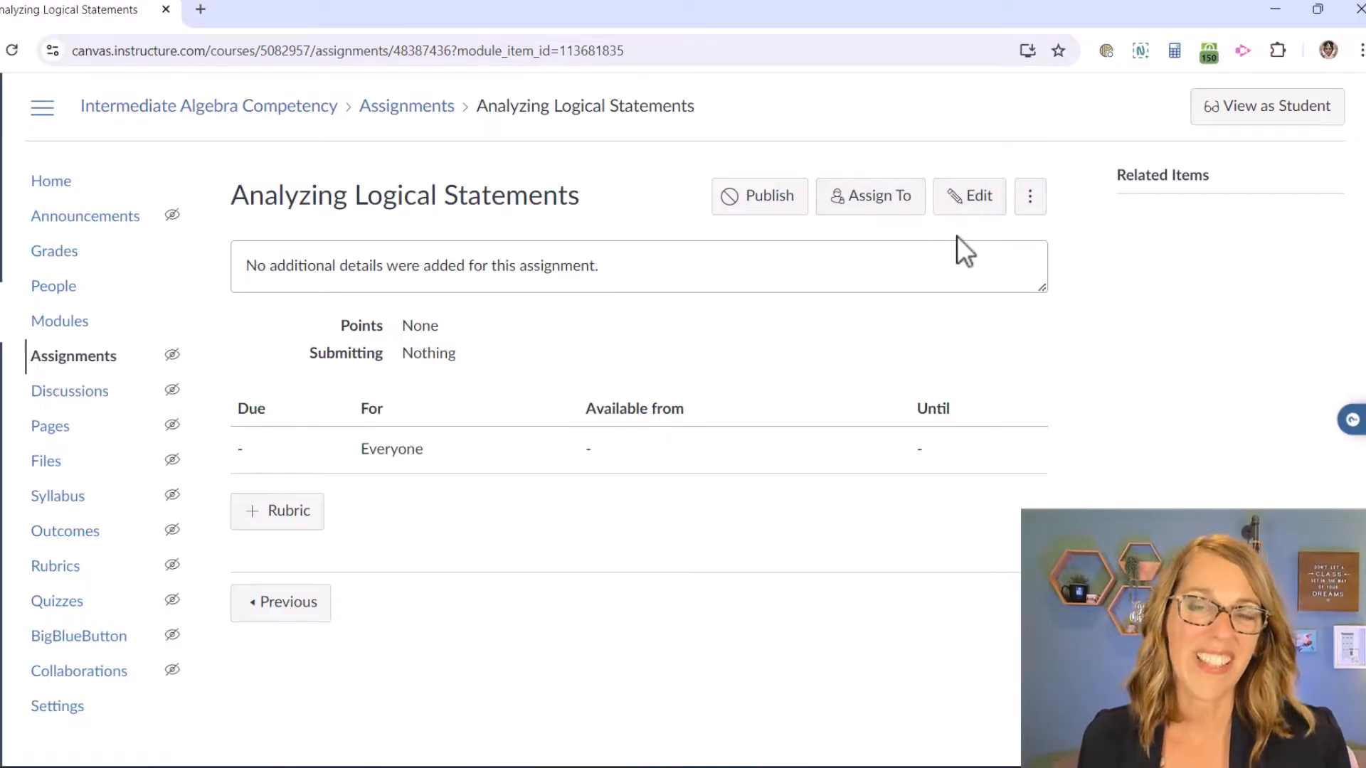
left_click(971, 205)
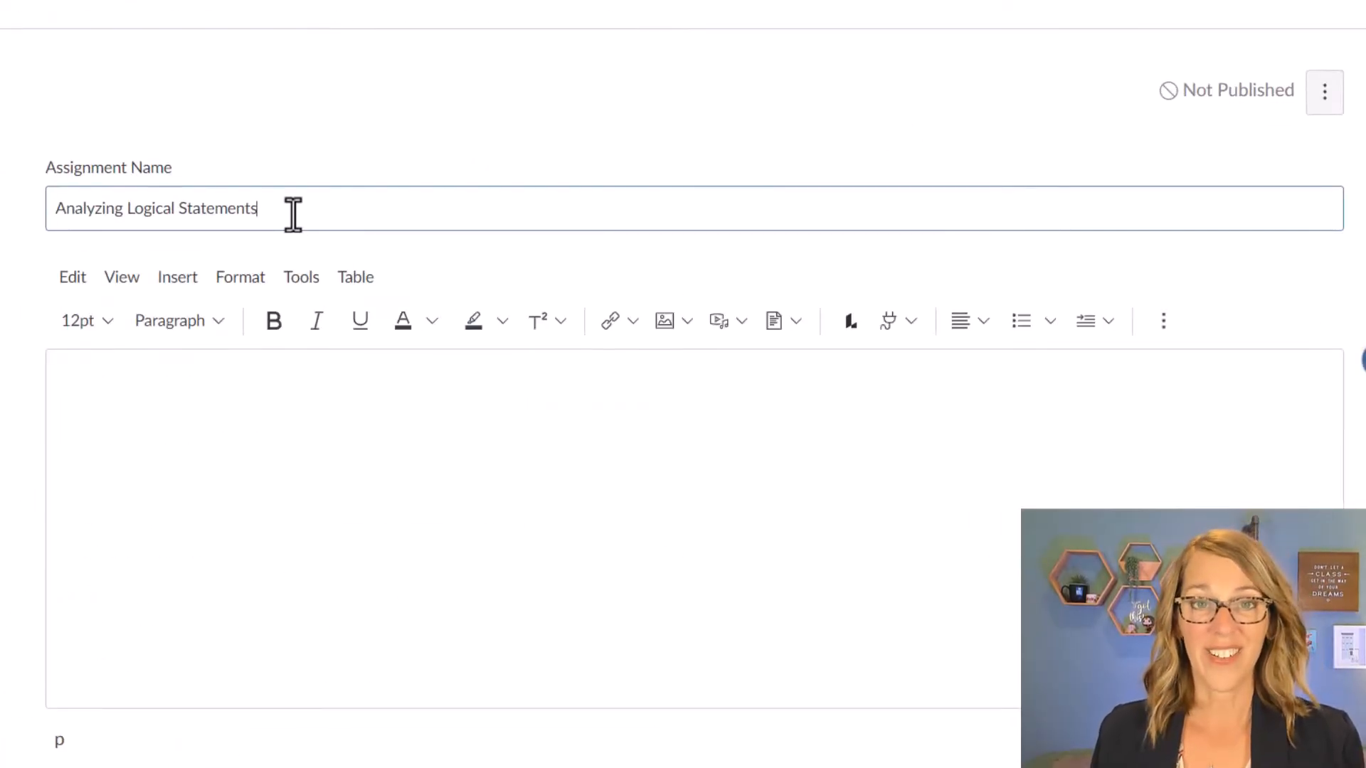
left_click(113, 391)
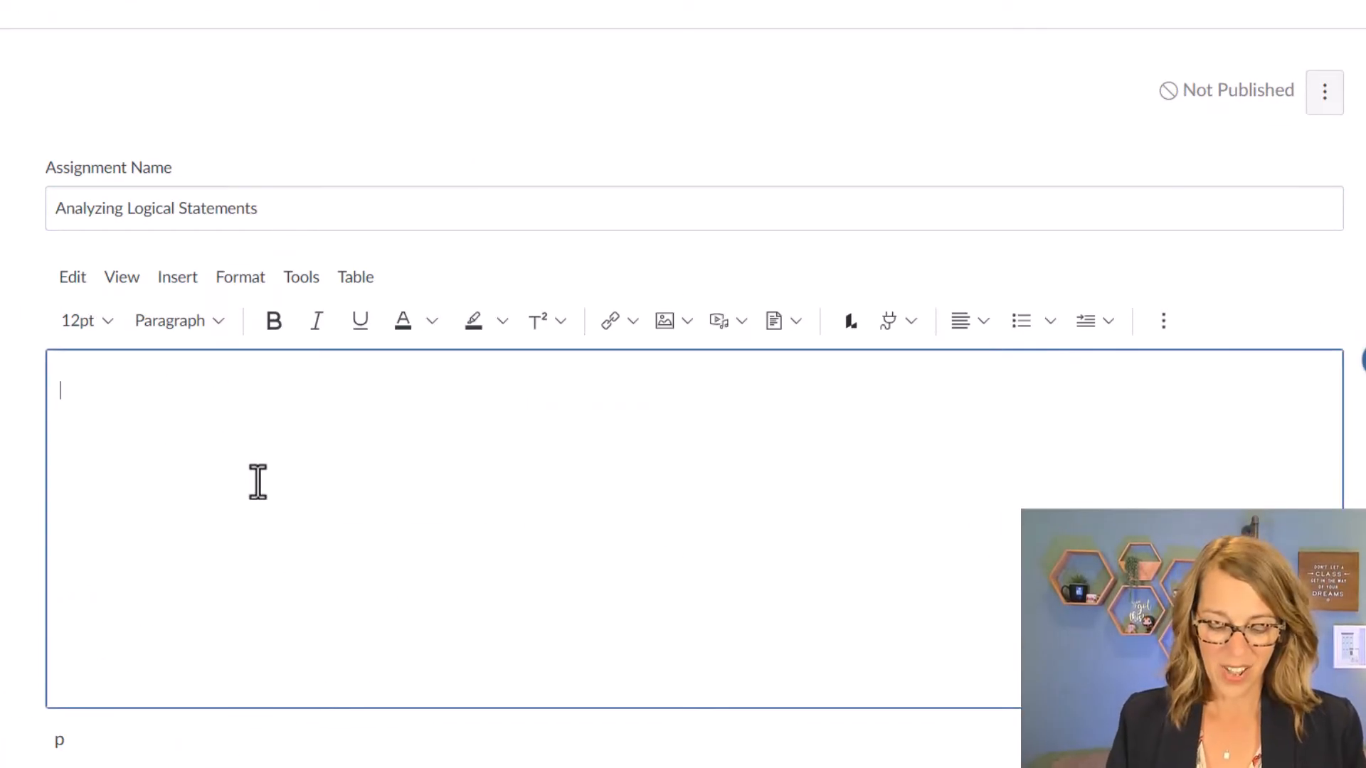
type("Add Instruc")
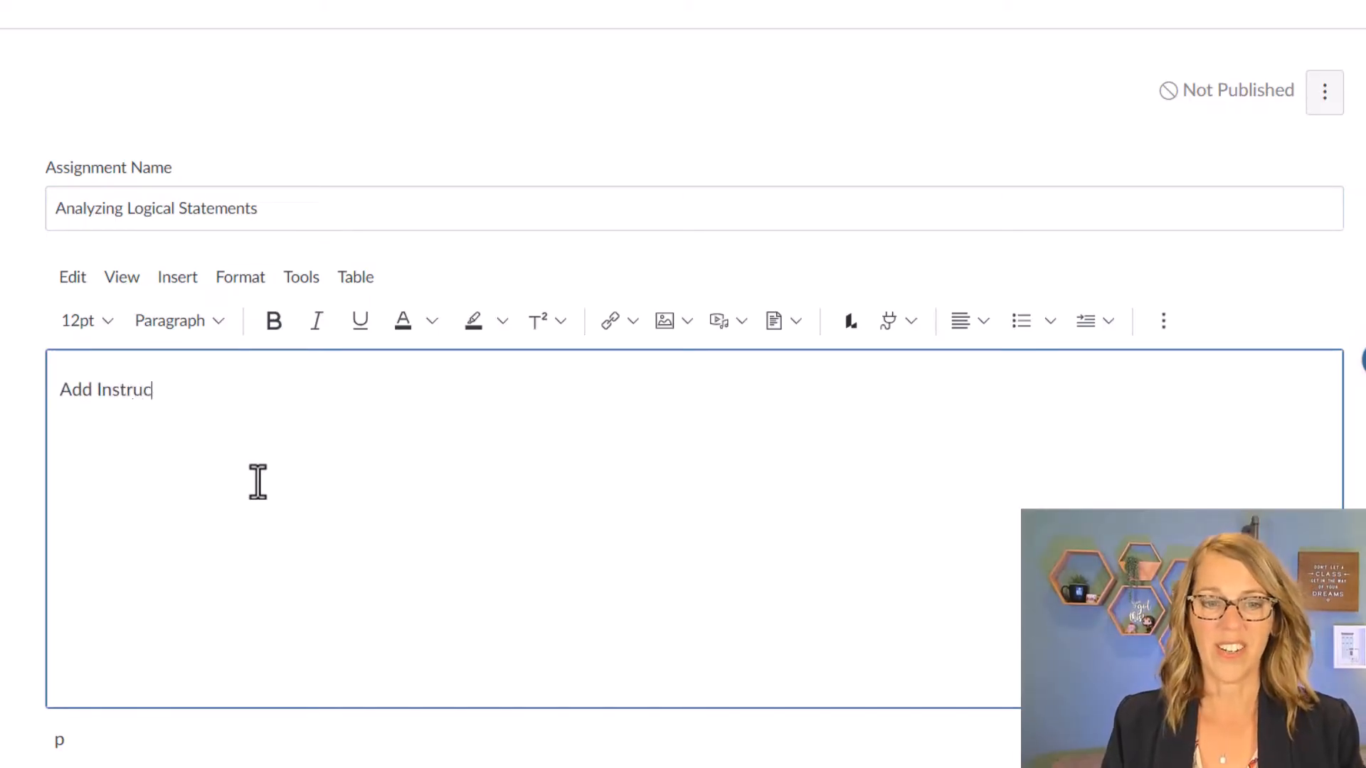
type("tions Here")
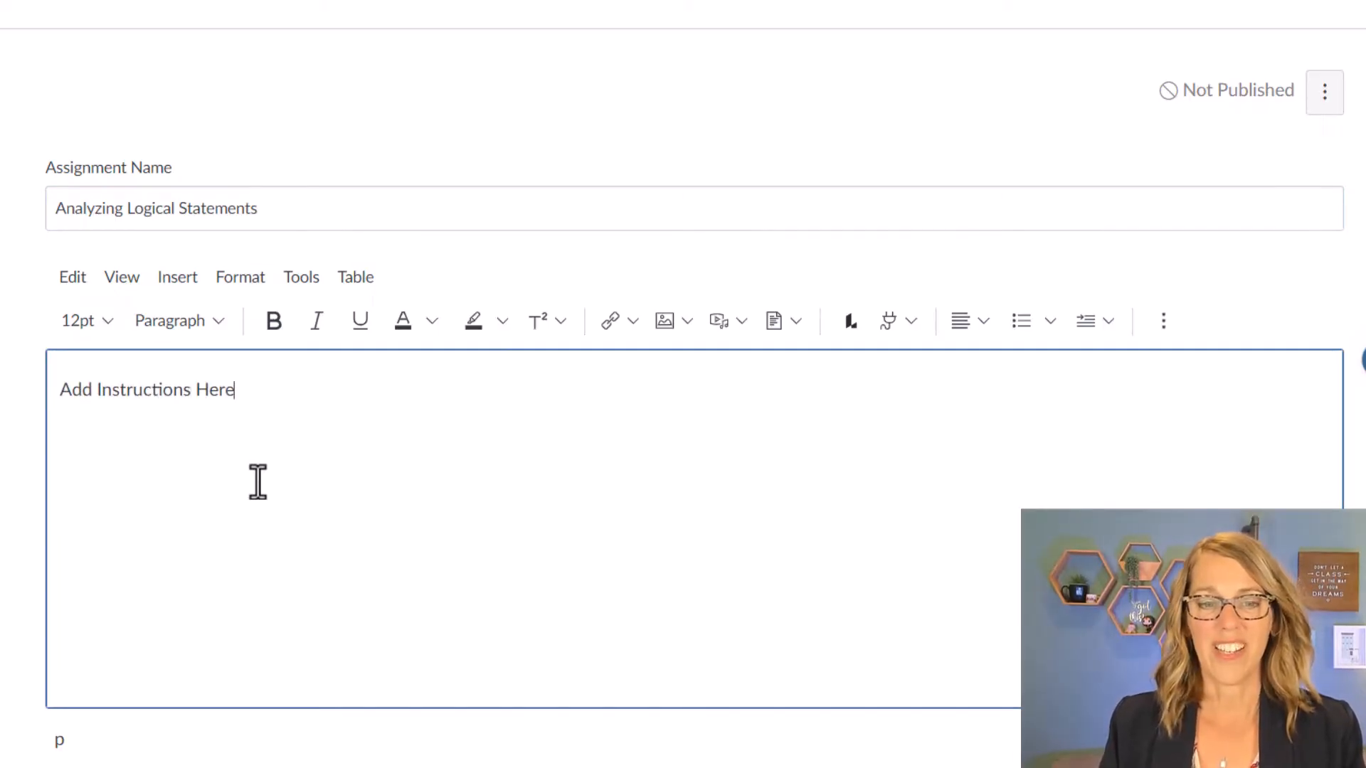
type(" ...")
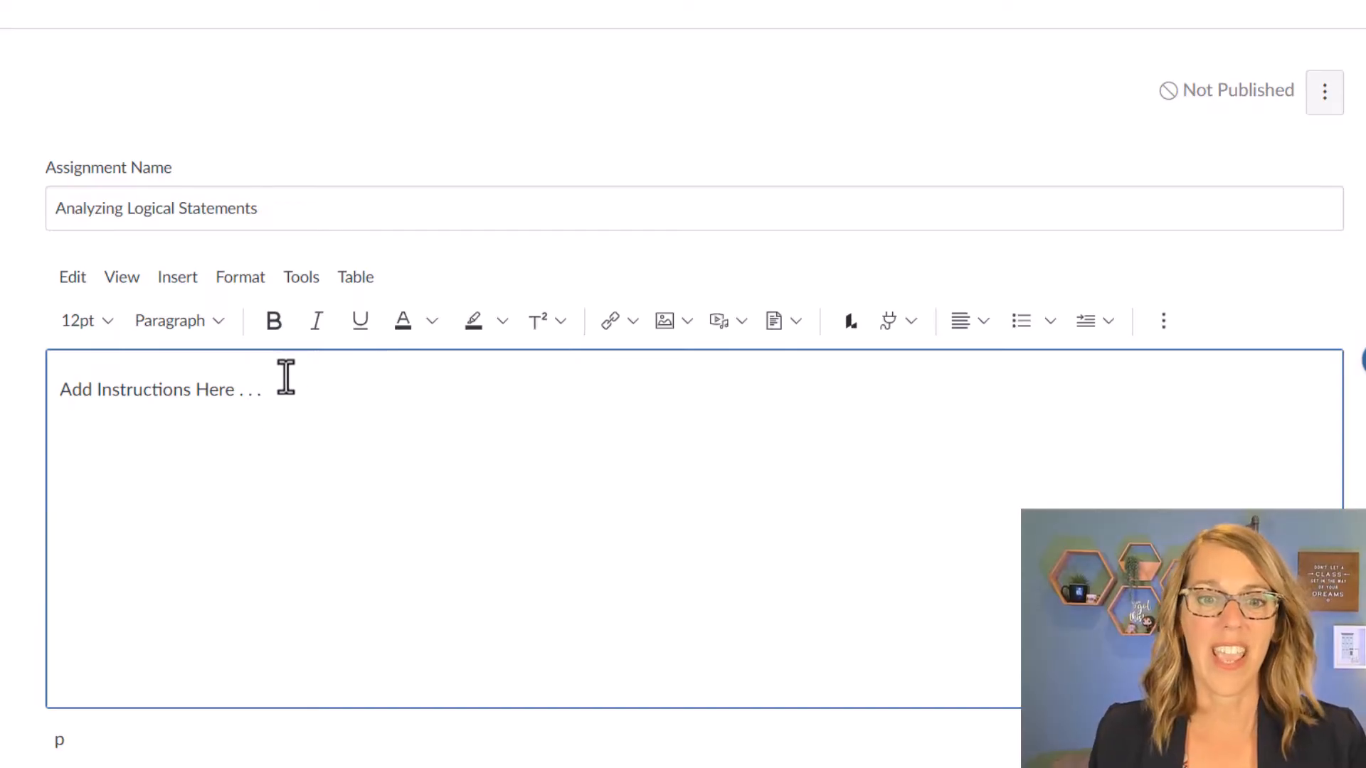
- Format the "Add Instructions Here . . ." description text in red italics
left_click_drag(284, 388, 55, 396)
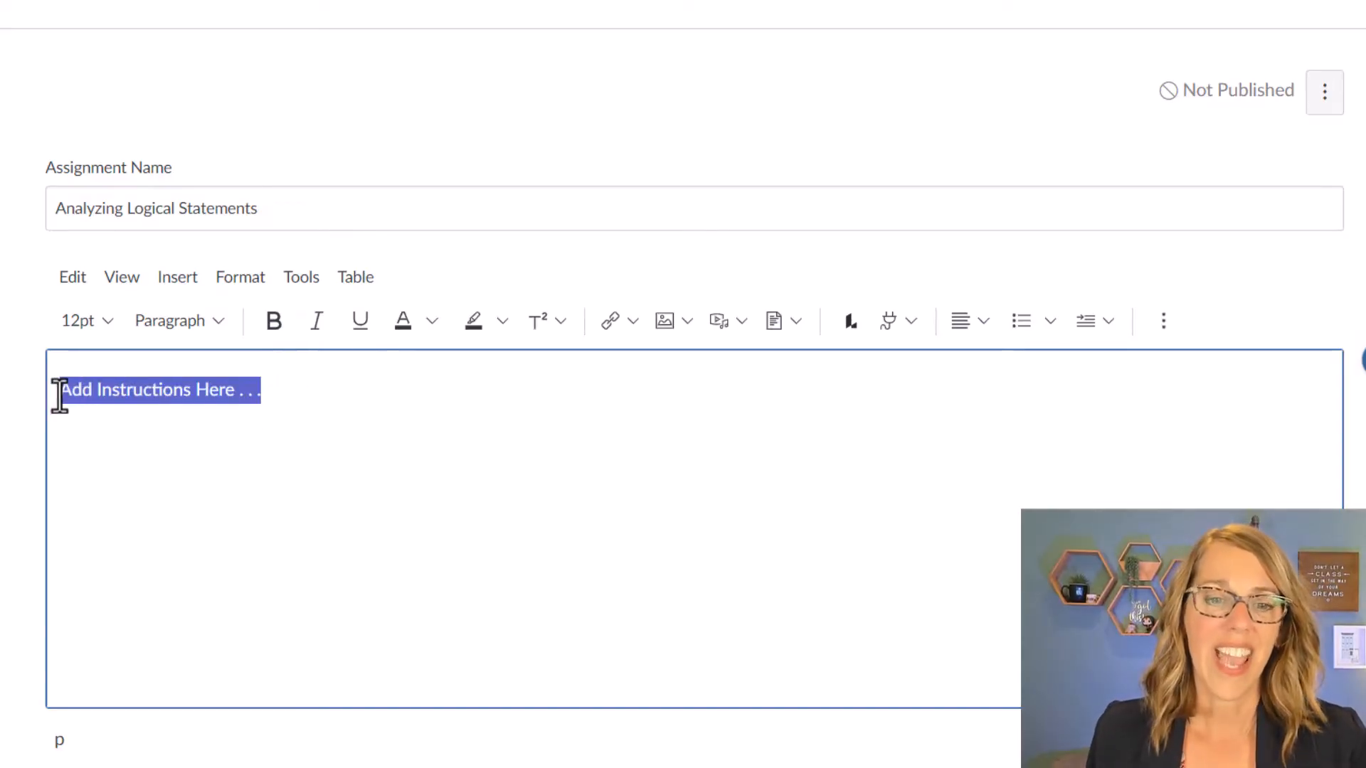
left_click(442, 330)
left_click(466, 395)
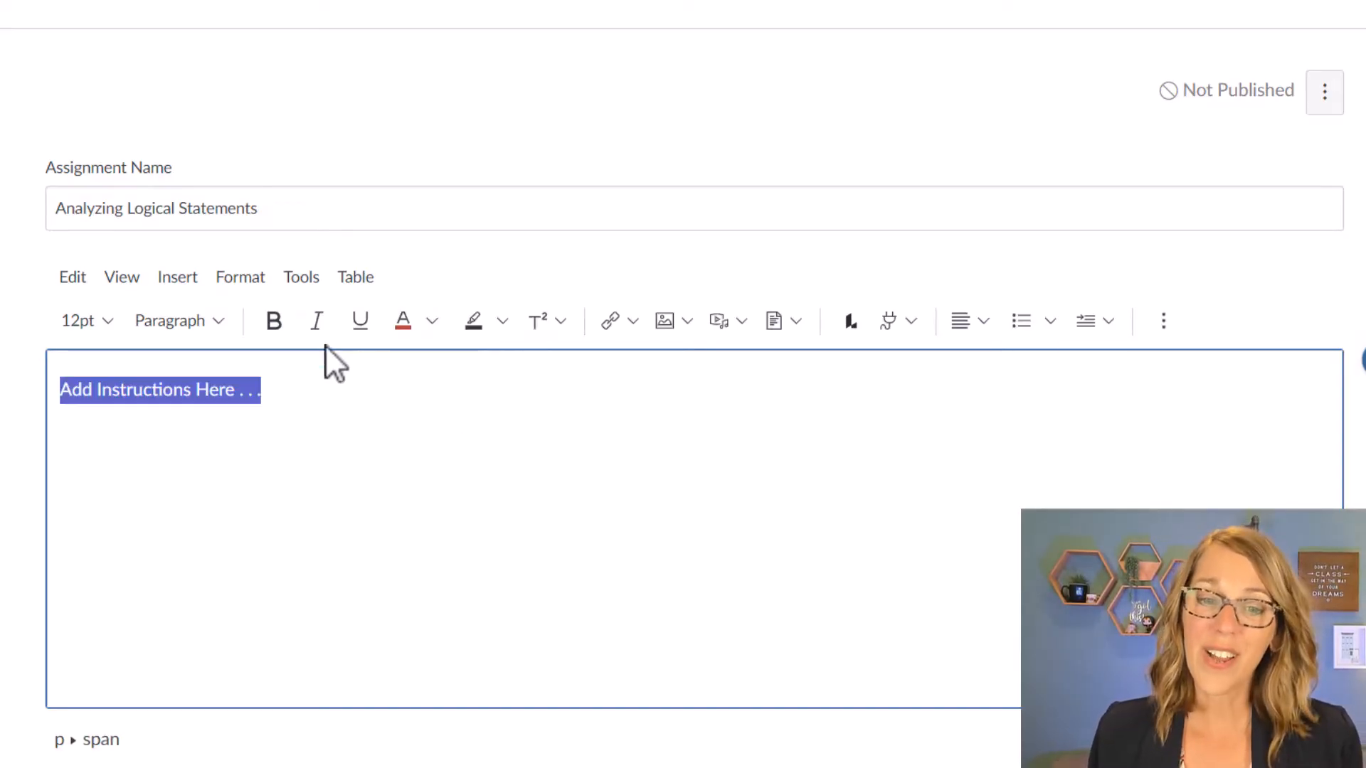
left_click(317, 327)
left_click(427, 384)
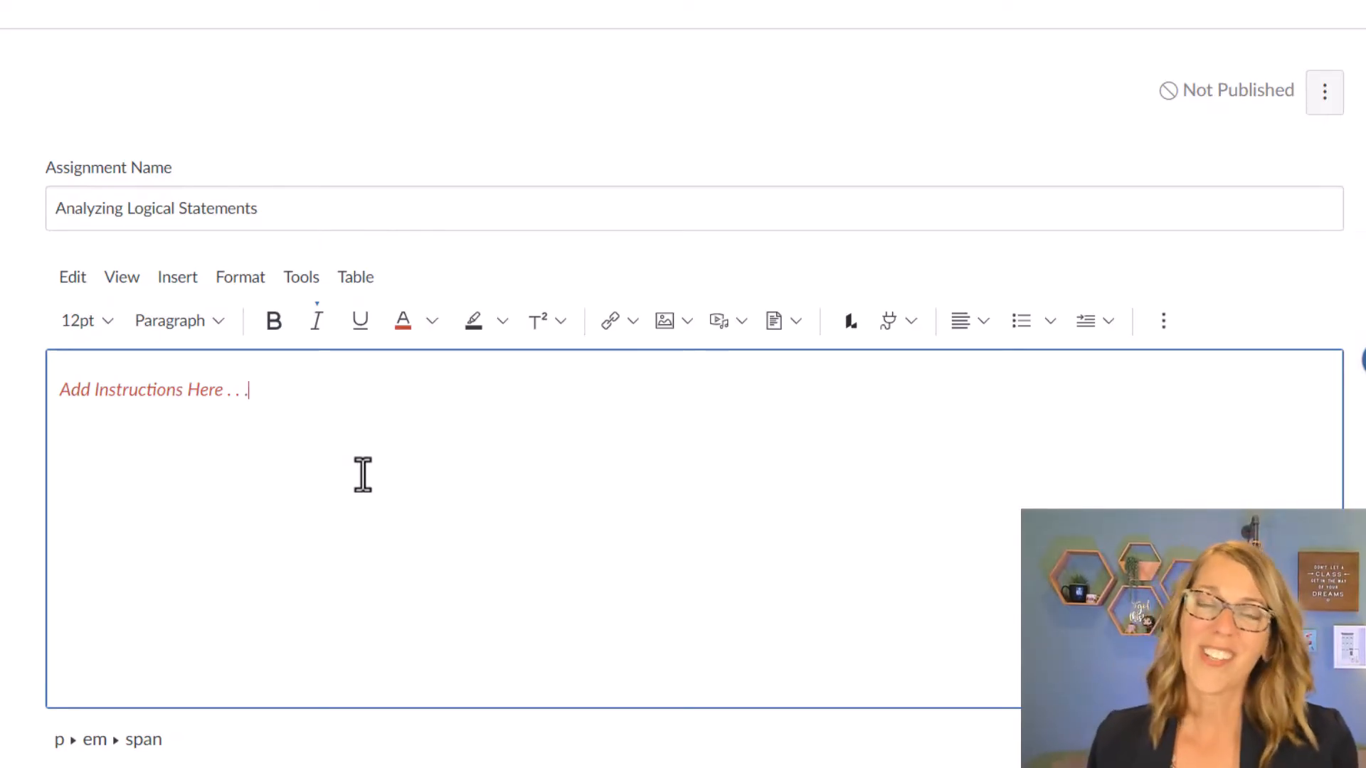
- Set the assignment to 10 points in the Assignments group, with the grade displayed as Points
scroll(363, 476, "down", 3)
scroll(363, 475, "down", 2)
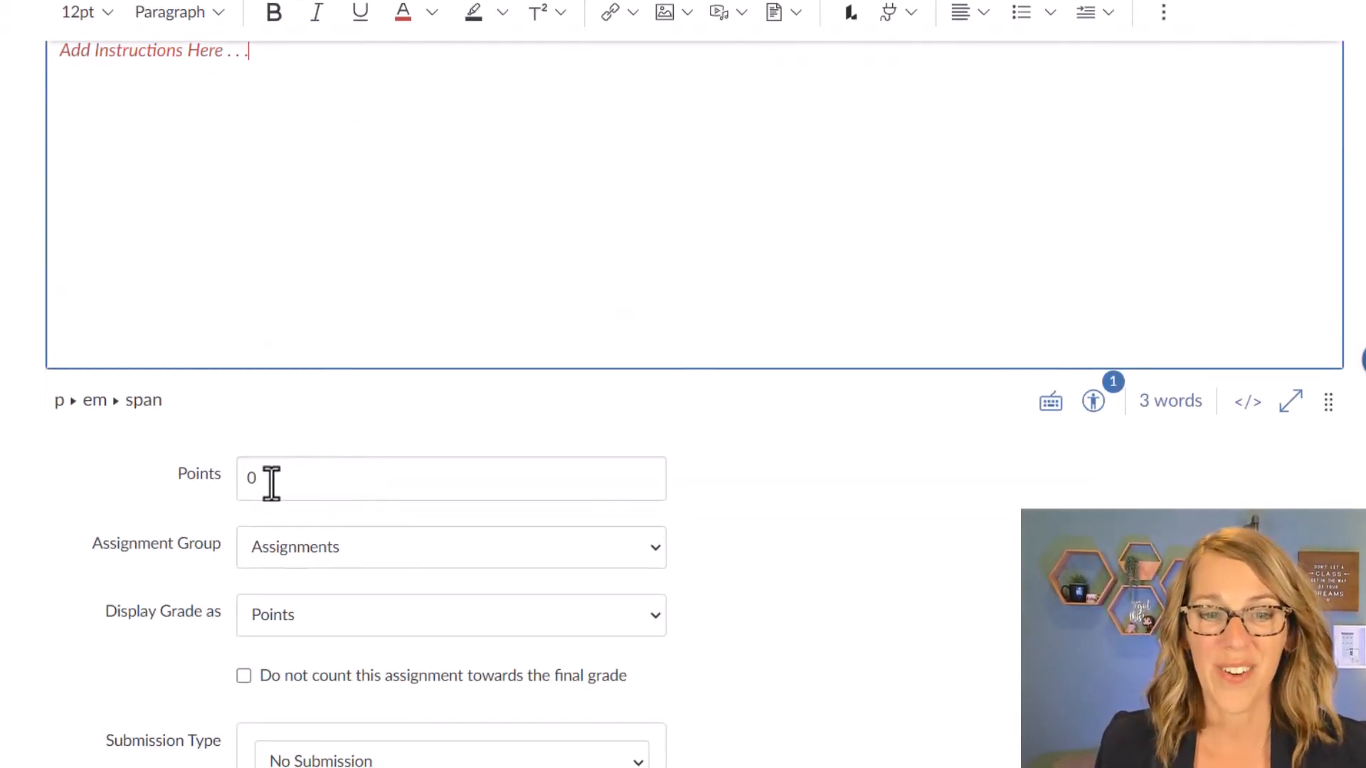
double_click(240, 478)
type("10")
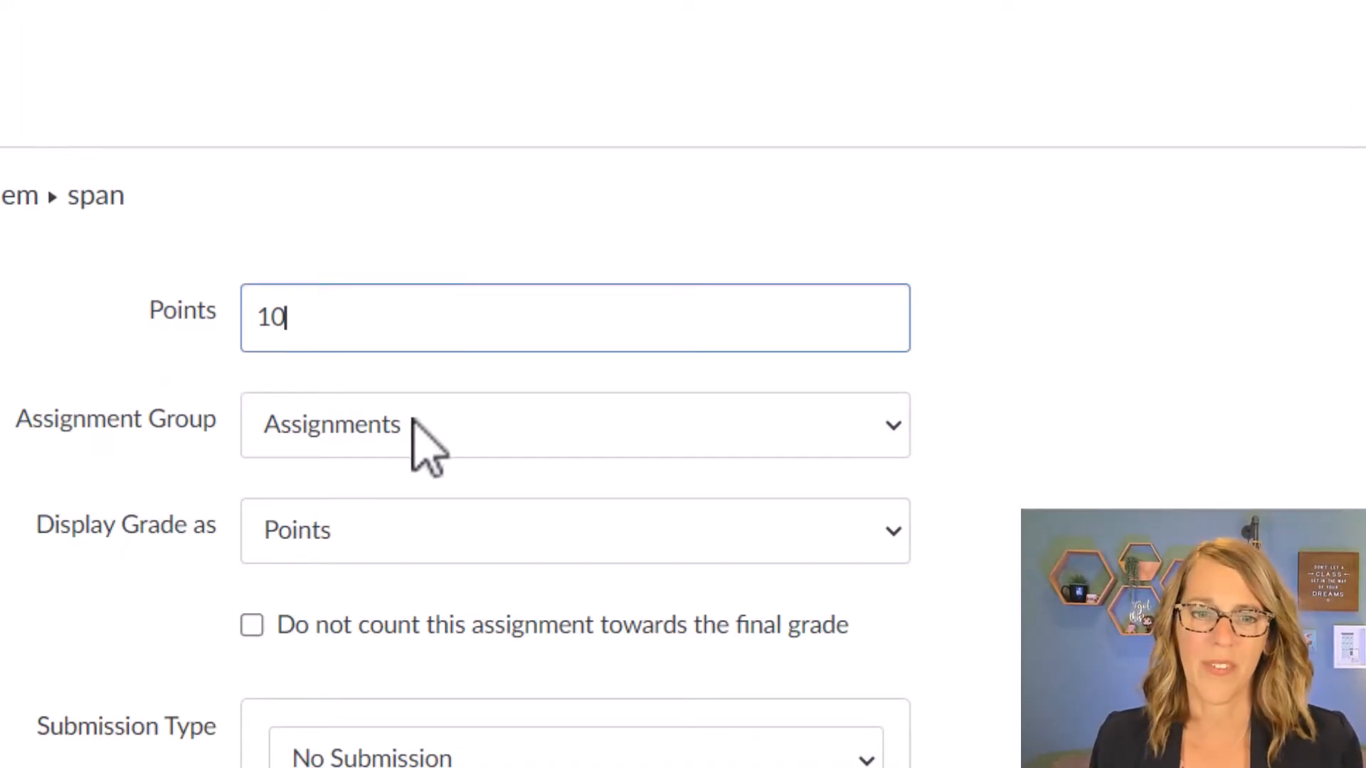
left_click(895, 435)
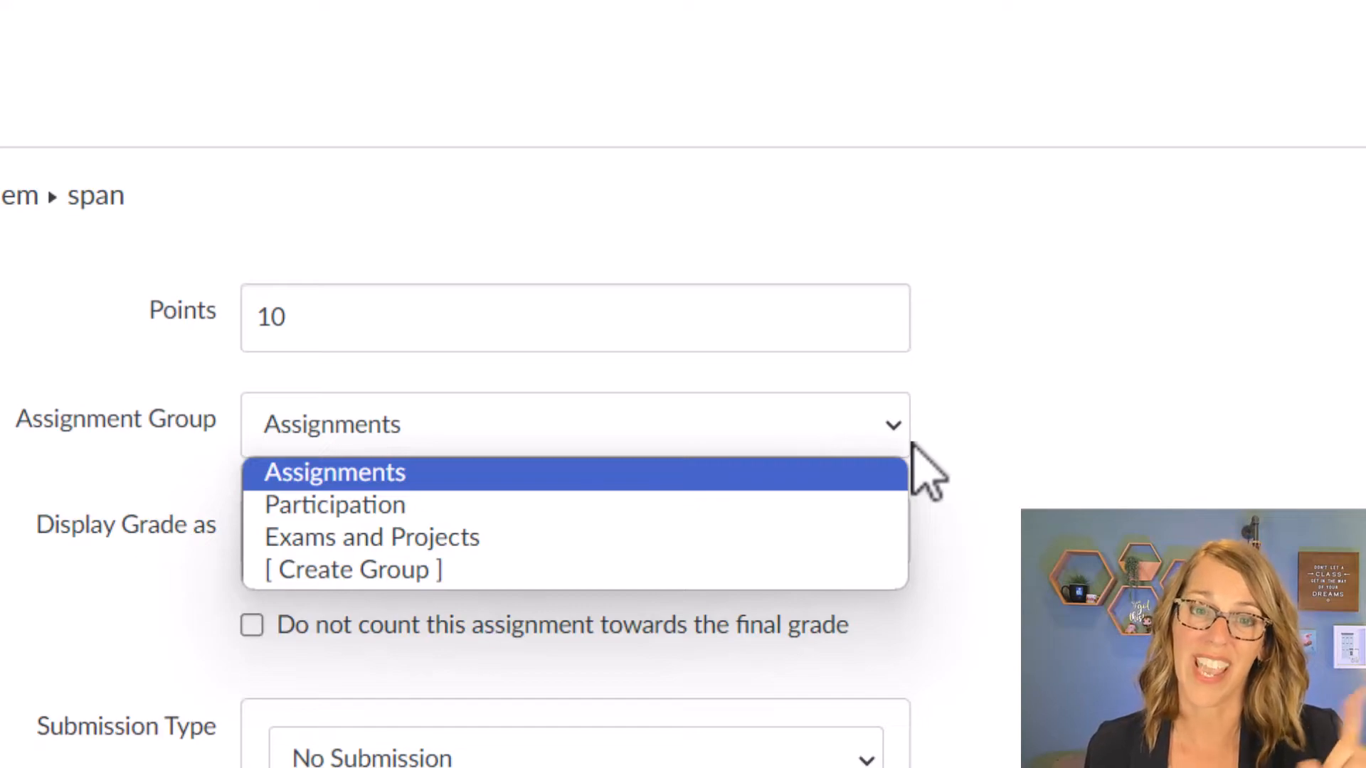
left_click(433, 478)
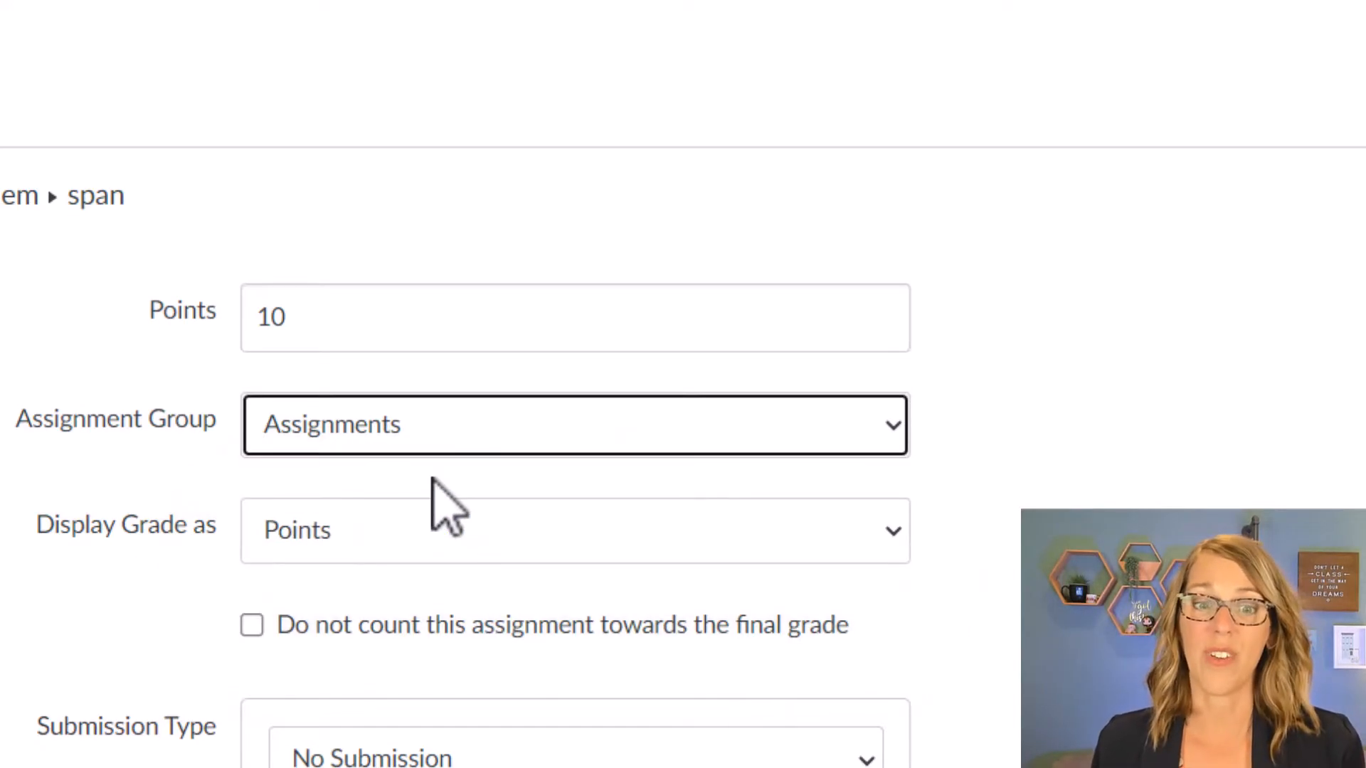
scroll(925, 555, "down", 5)
left_click(894, 178)
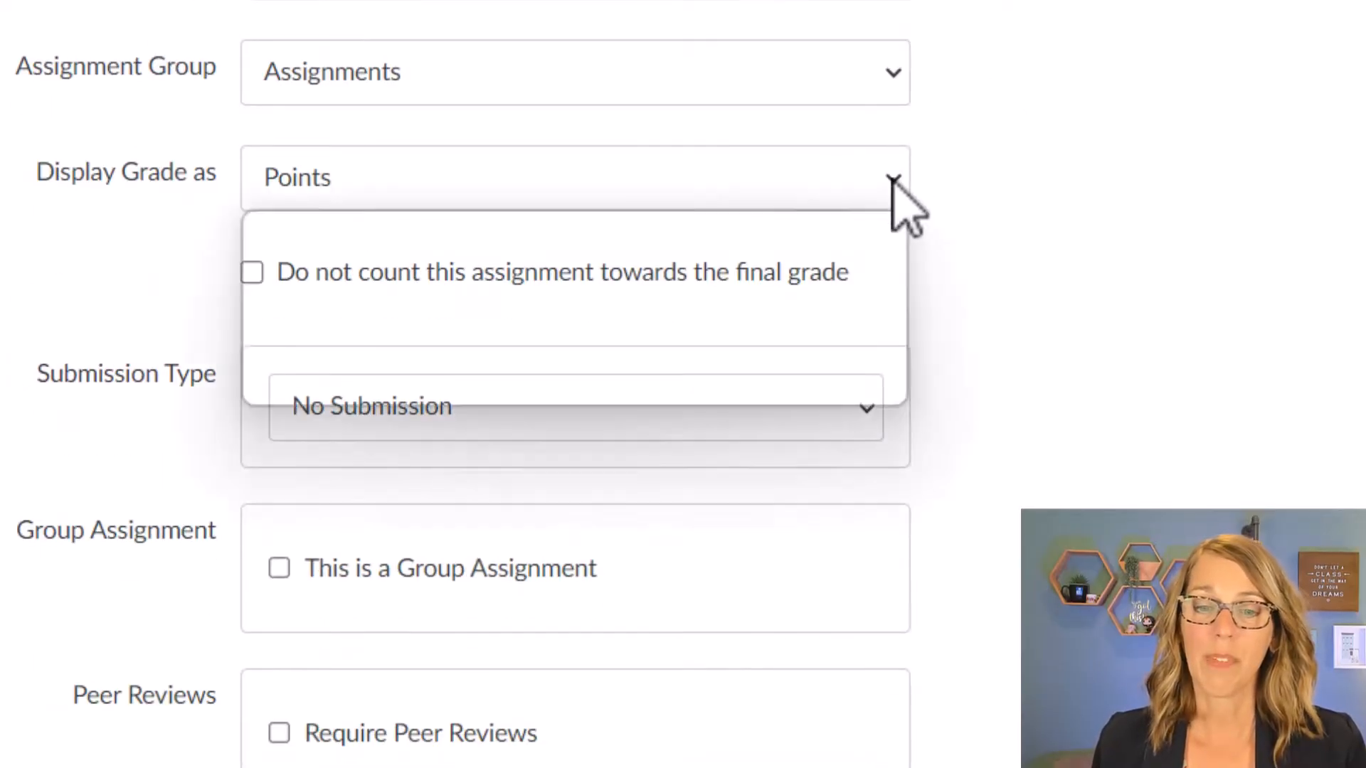
left_click(894, 179)
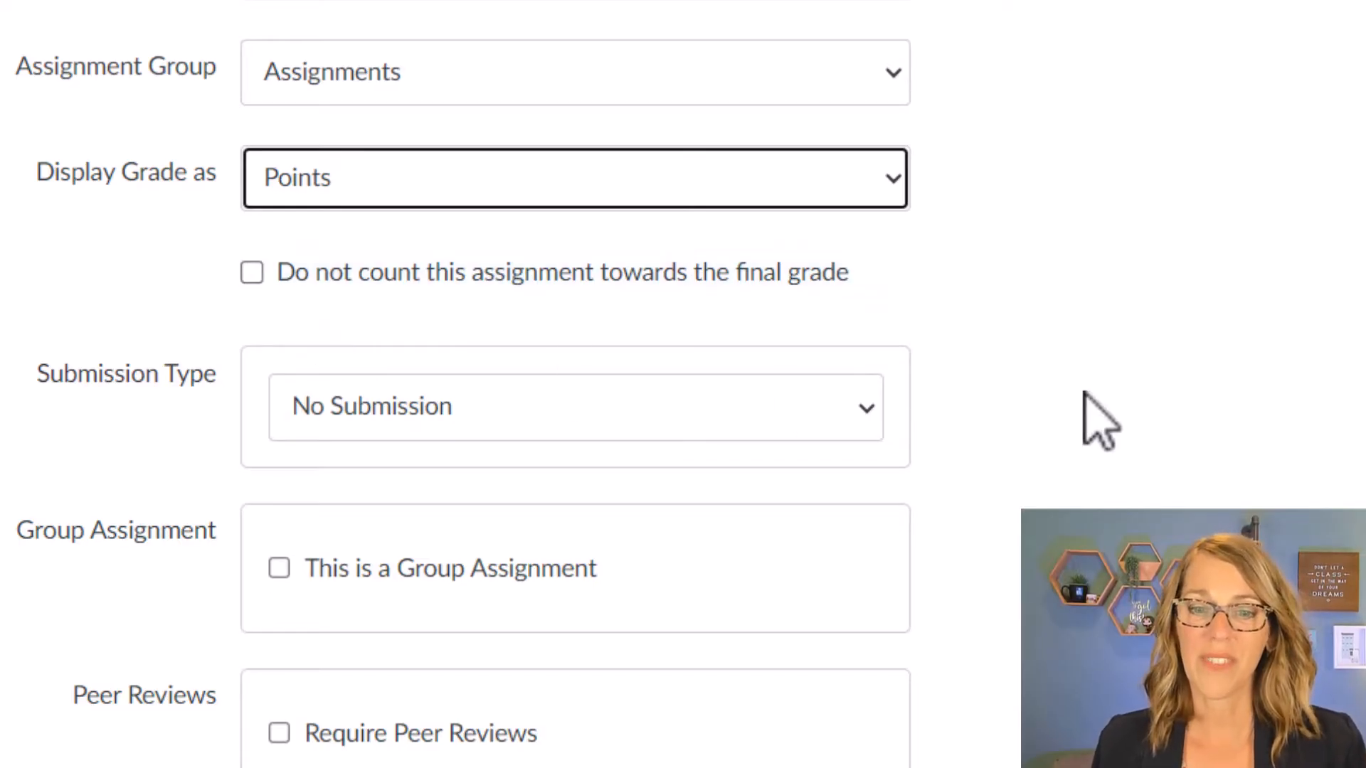
- Set the submission type to Online and allow Text Entry as an online entry option
scroll(1099, 420, "down", 3)
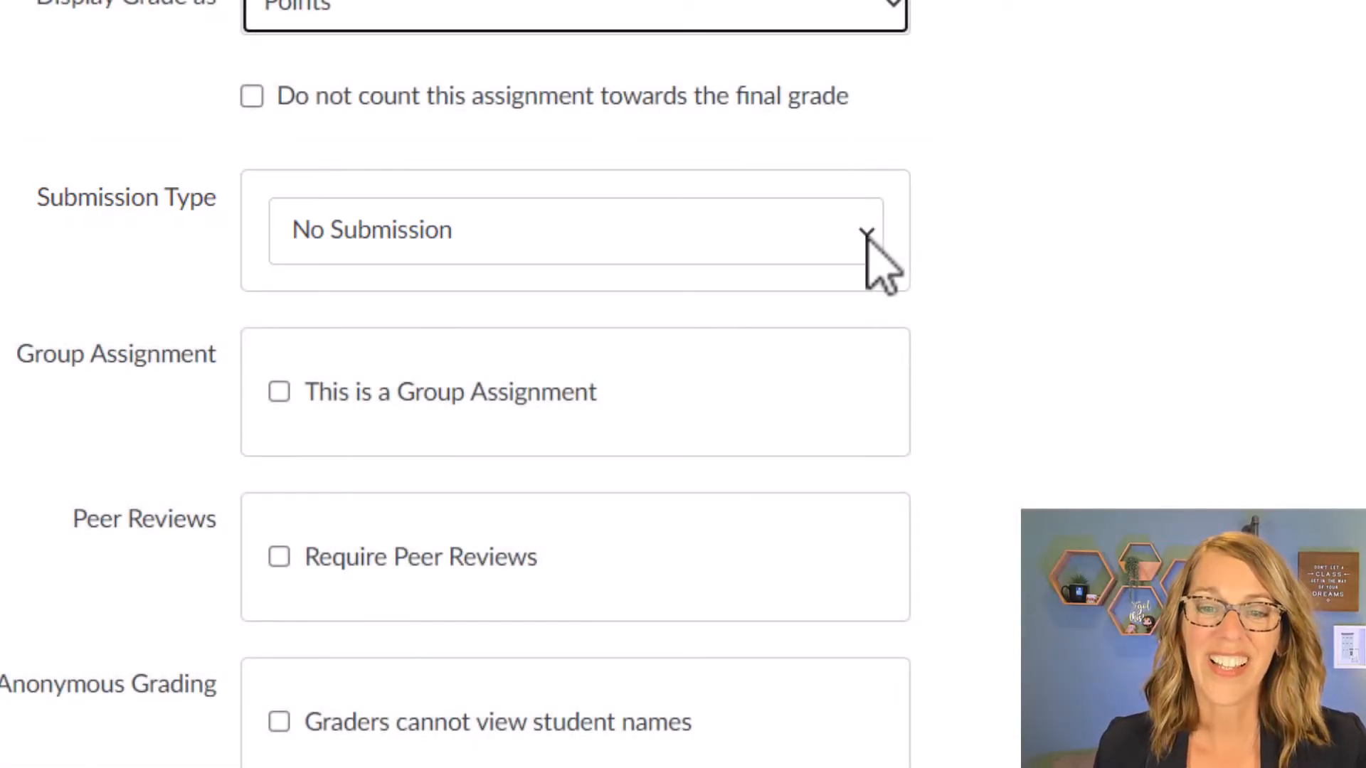
left_click(868, 235)
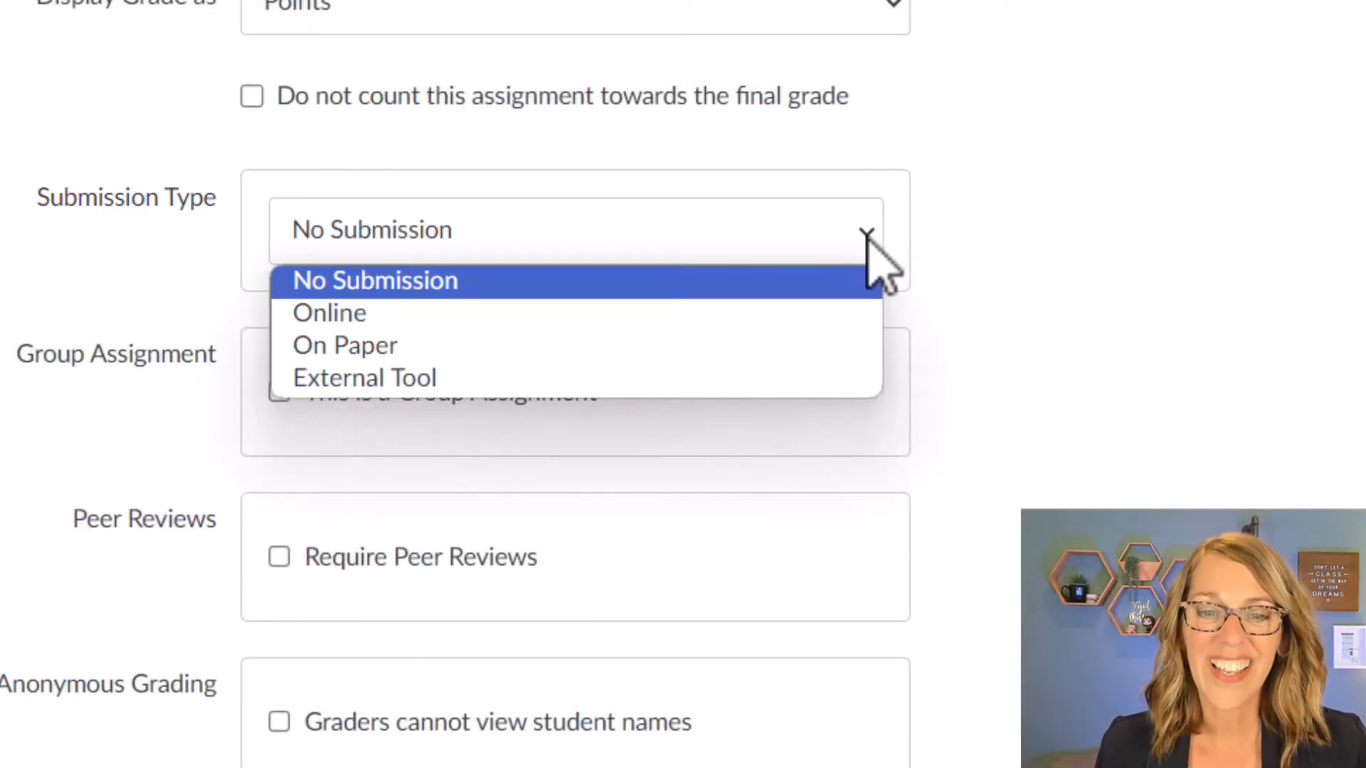
left_click(426, 290)
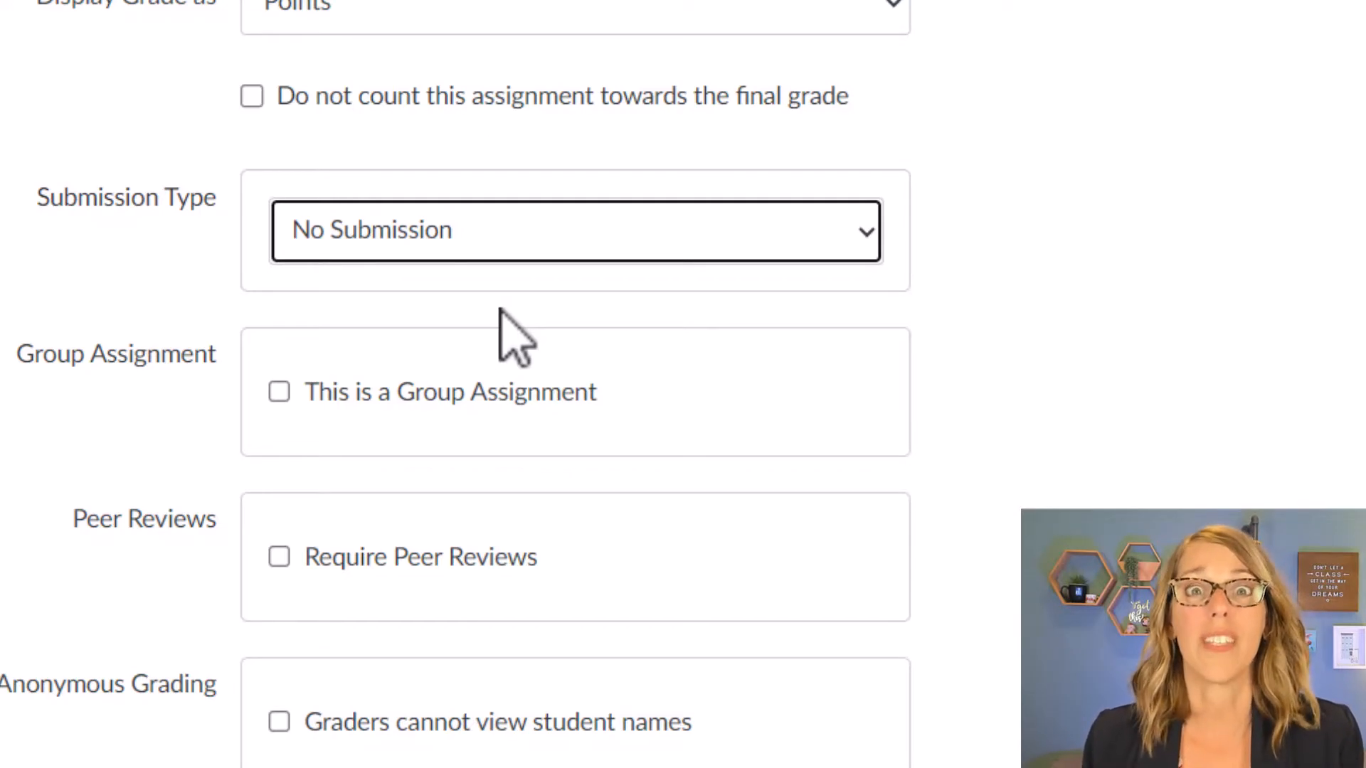
left_click(869, 241)
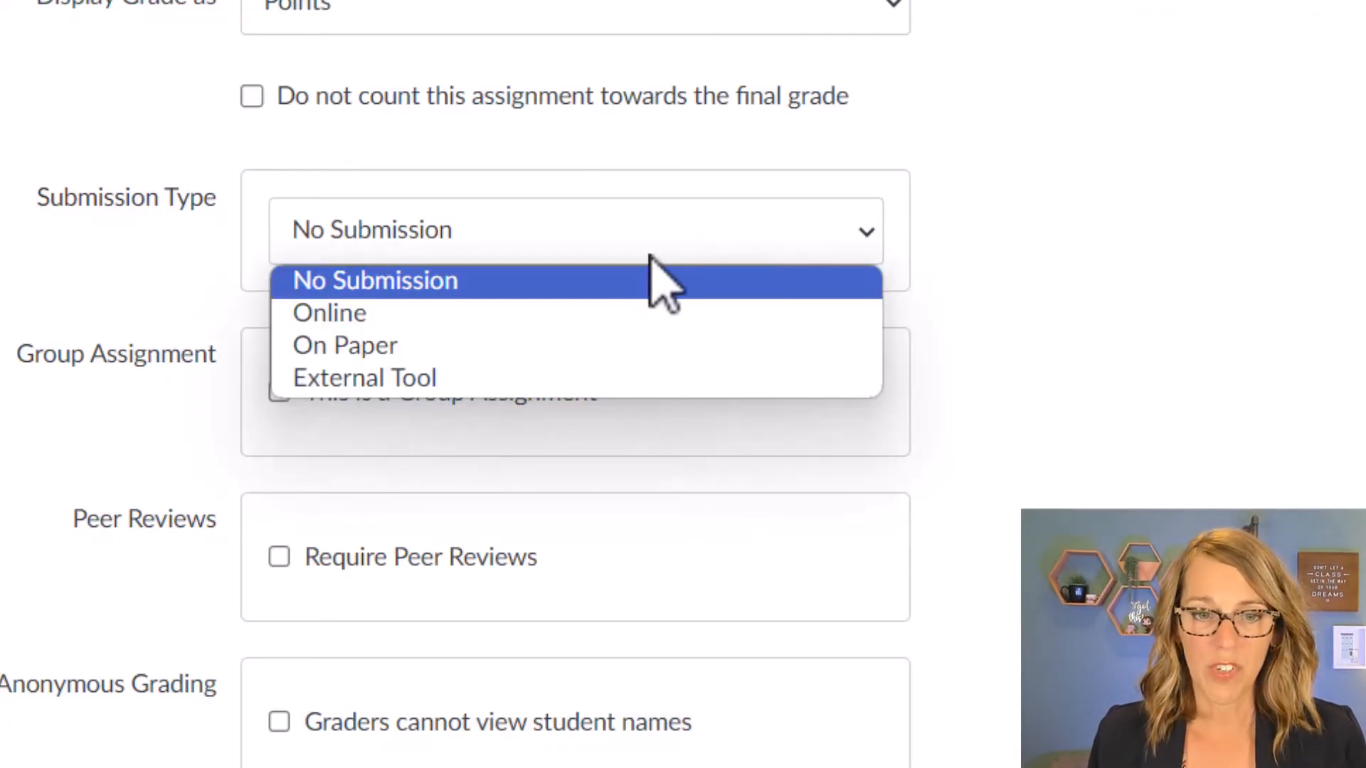
left_click(421, 317)
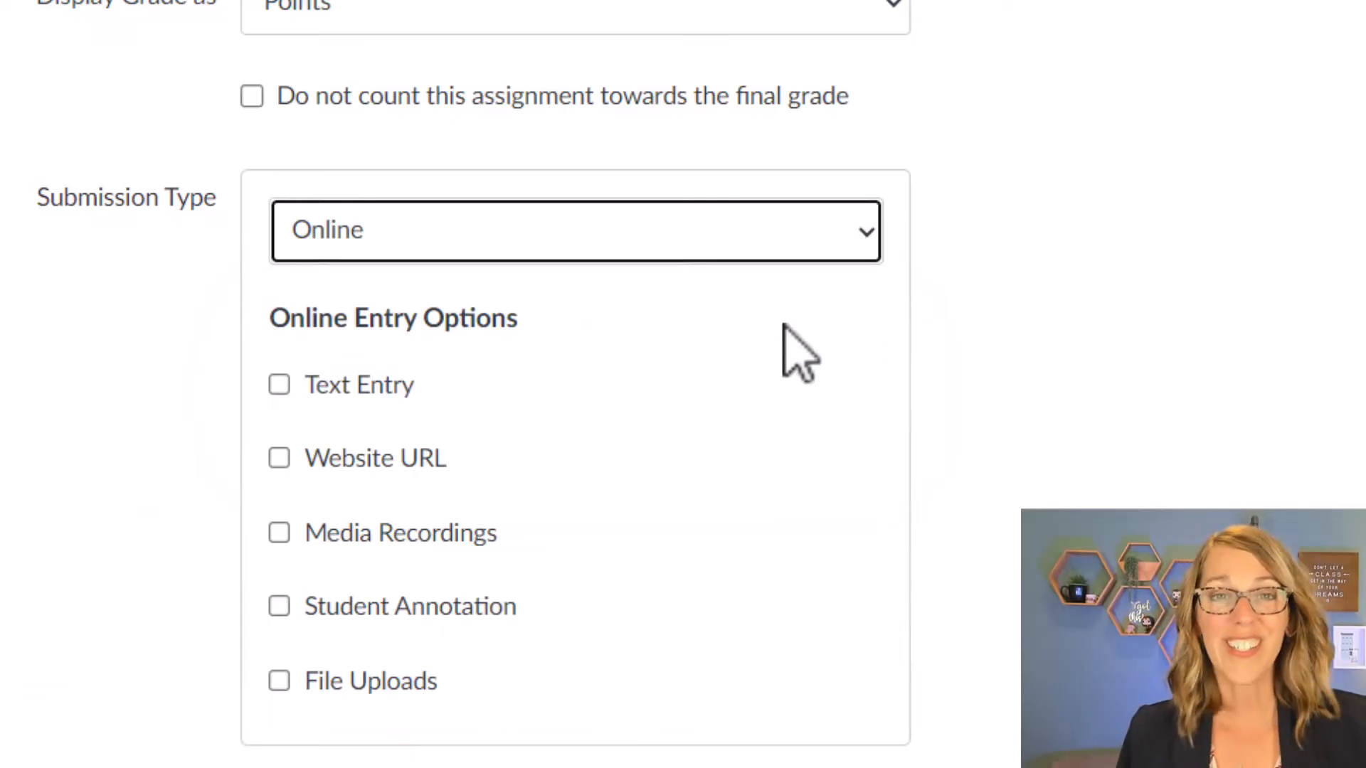
left_click(280, 385)
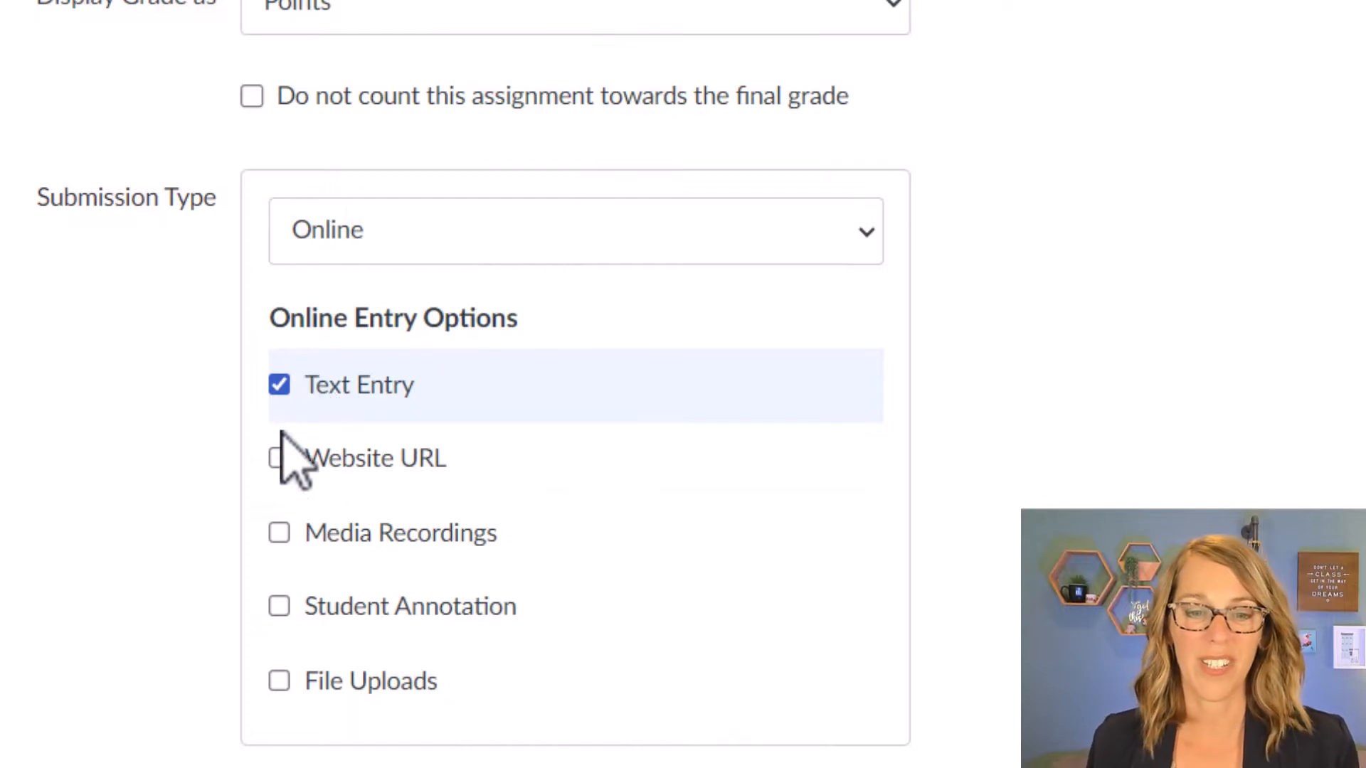
- Allow Website URL, Media Recordings and Student Annotation as additional online entry options
left_click(279, 458)
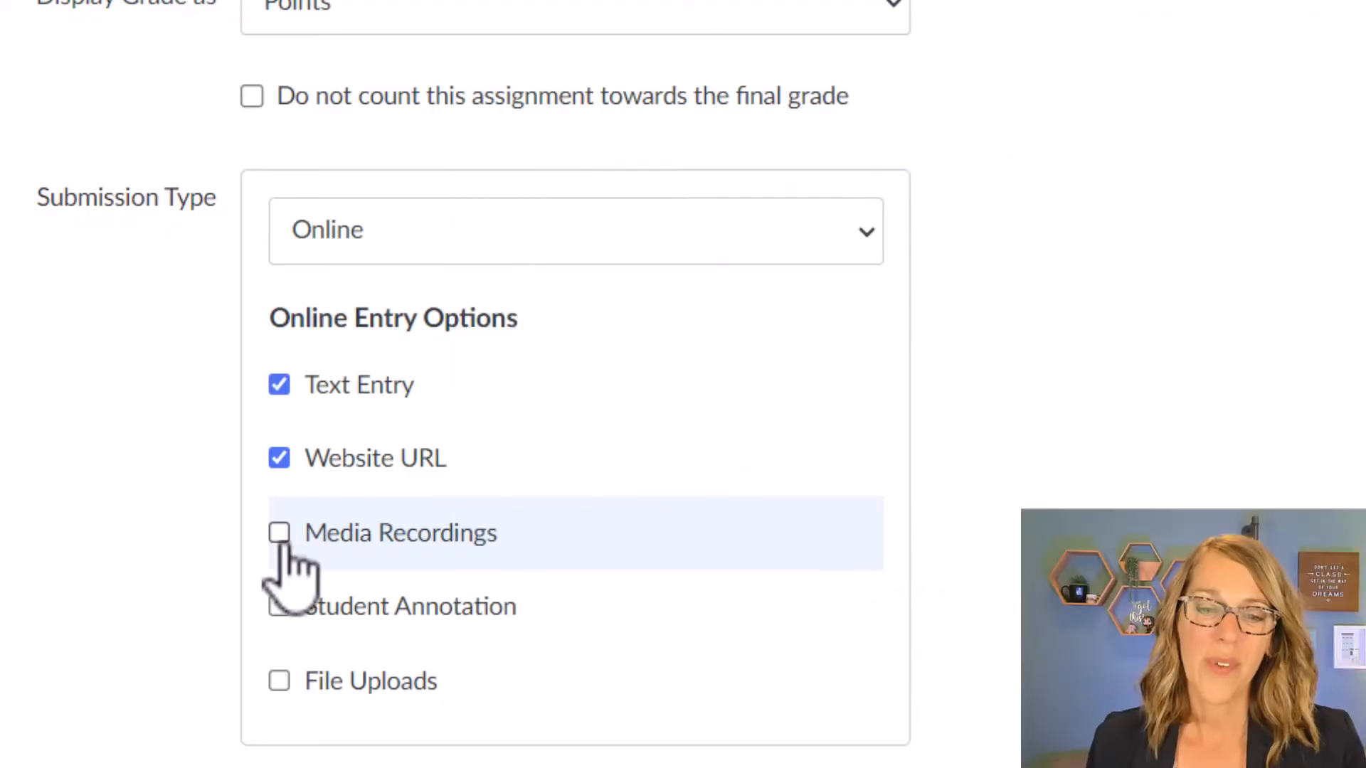
left_click(280, 534)
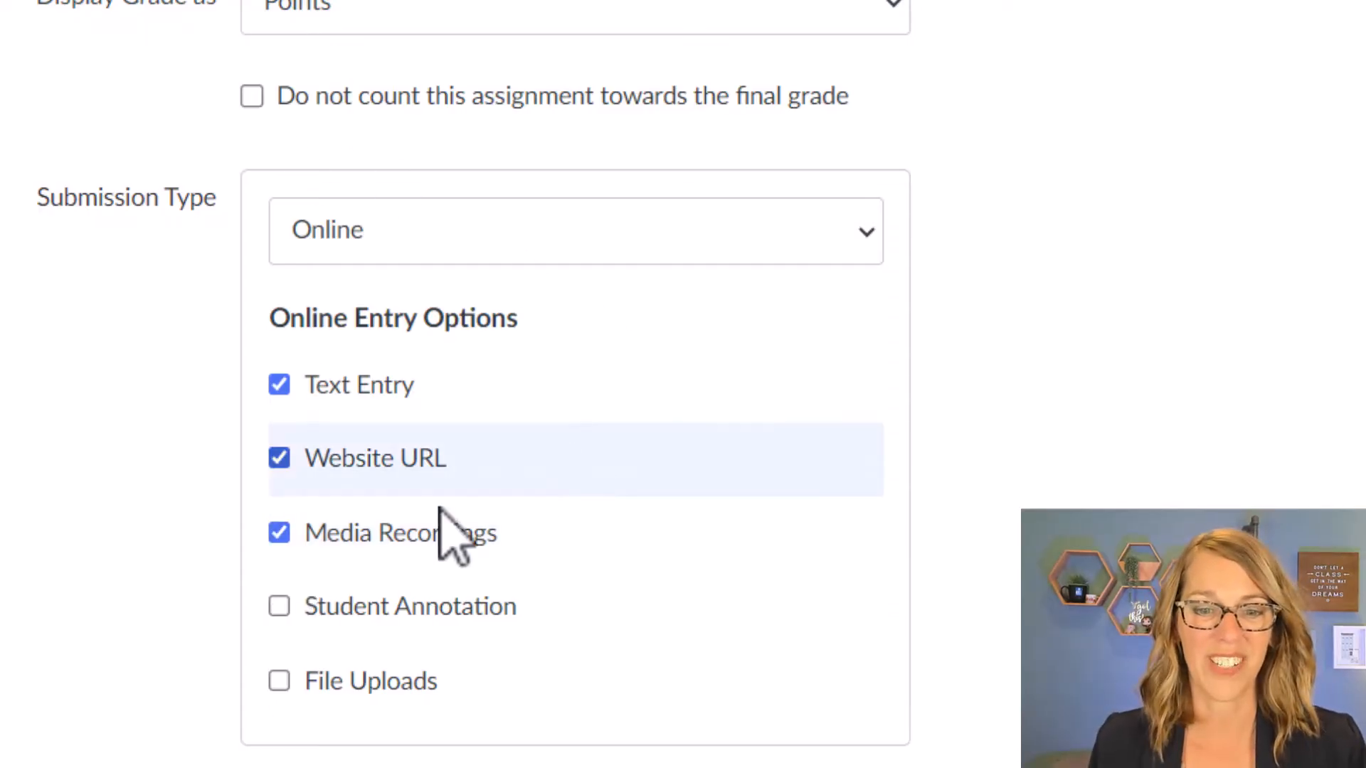
left_click(280, 607)
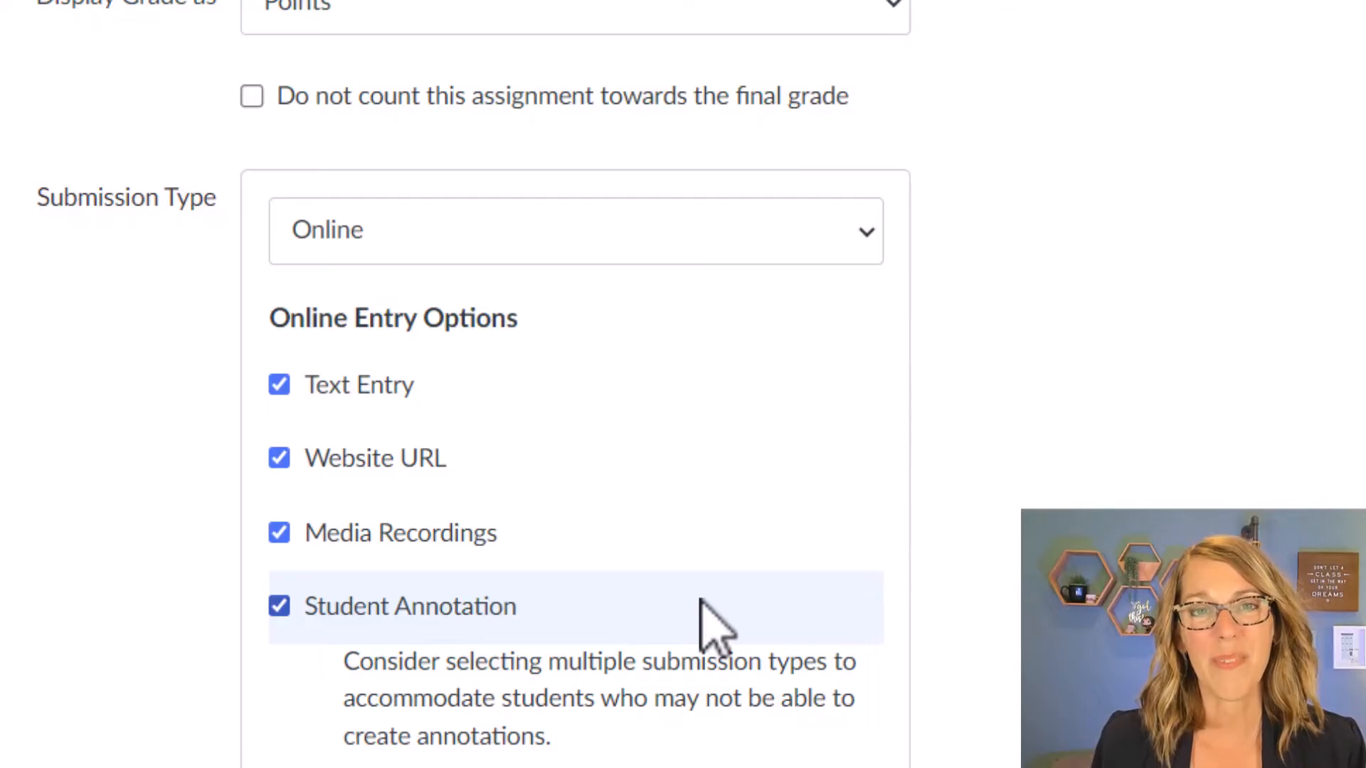
- Choose the "Worksheet_ The Conditional and Argu…" file from My files as the document for student annotation
scroll(711, 626, "down", 5)
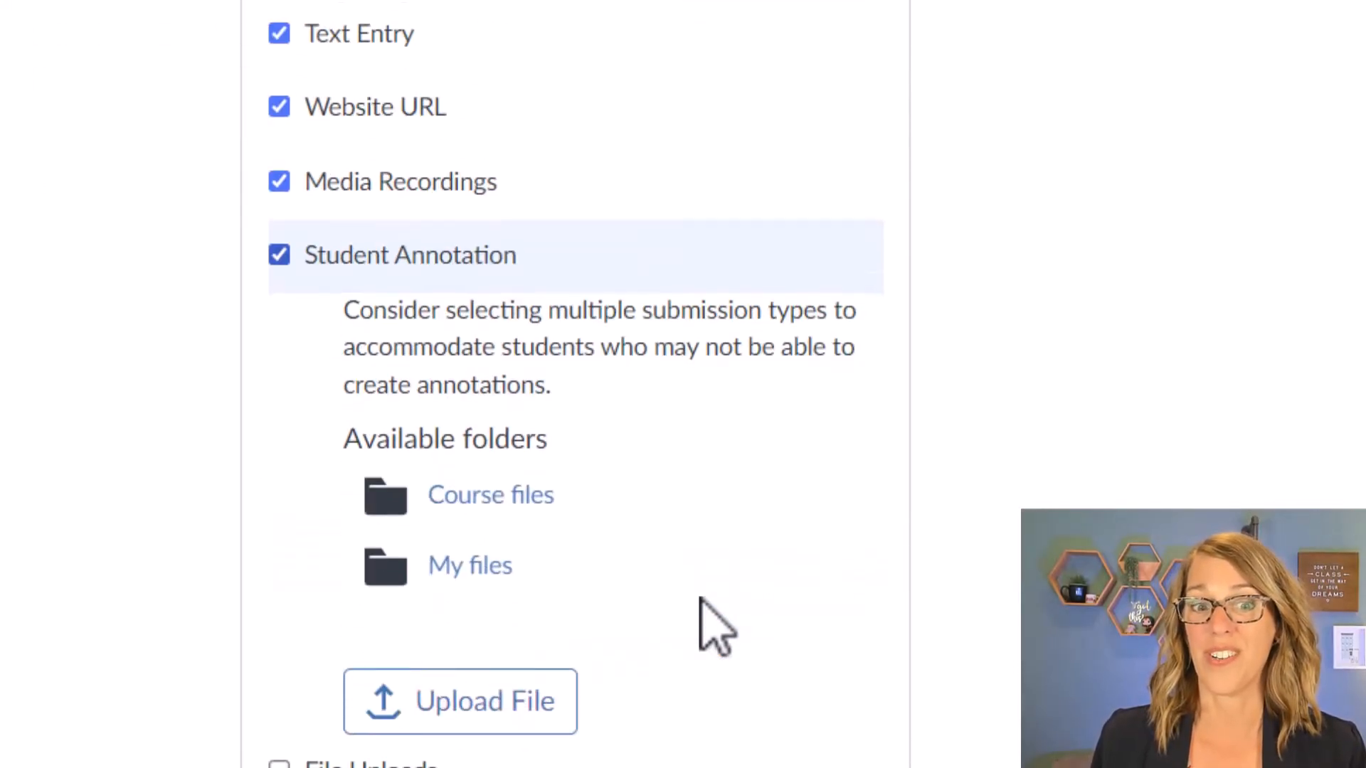
left_click(566, 559)
scroll(655, 625, "down", 5)
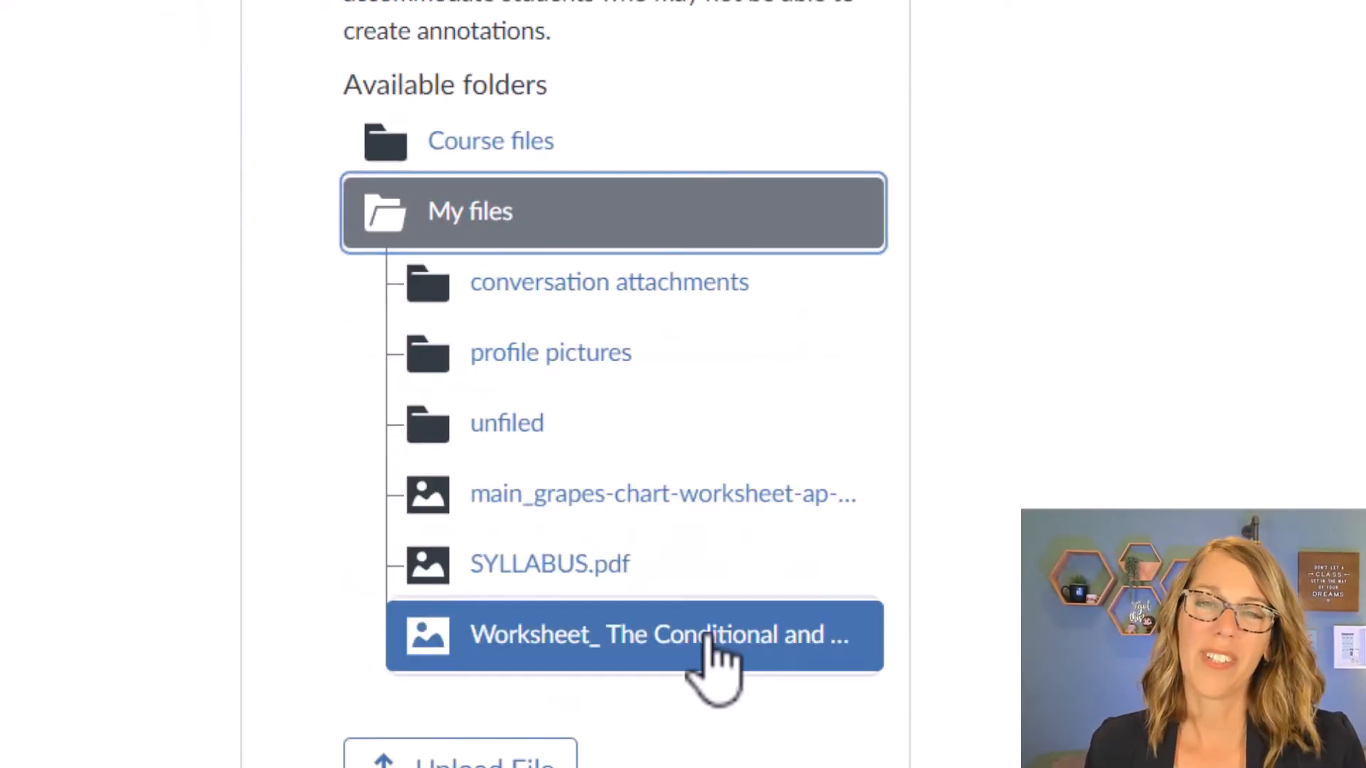
left_click(706, 637)
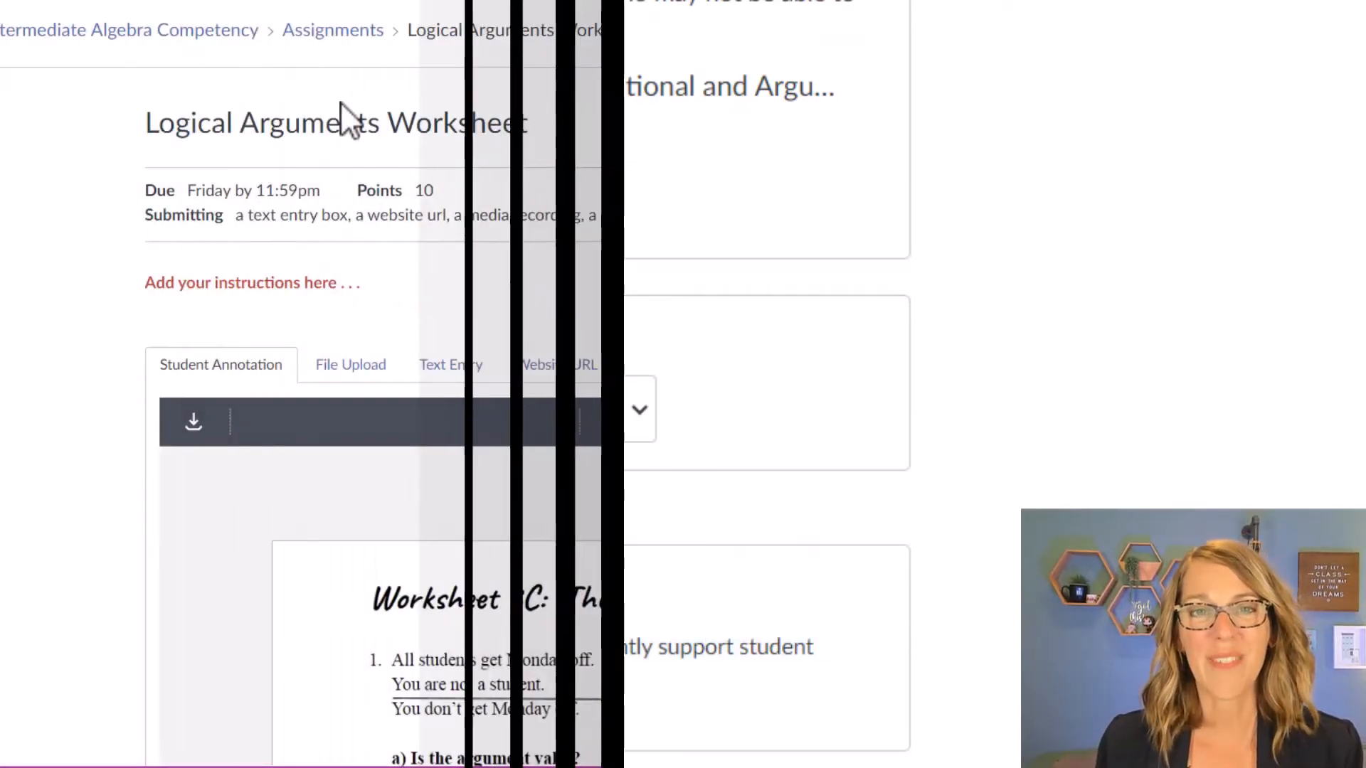
- Annotate question 1 of the worksheet in the student view with the text answers "No" for part a and "Fallacy of the inverse" for part b
scroll(570, 580, "down", 5)
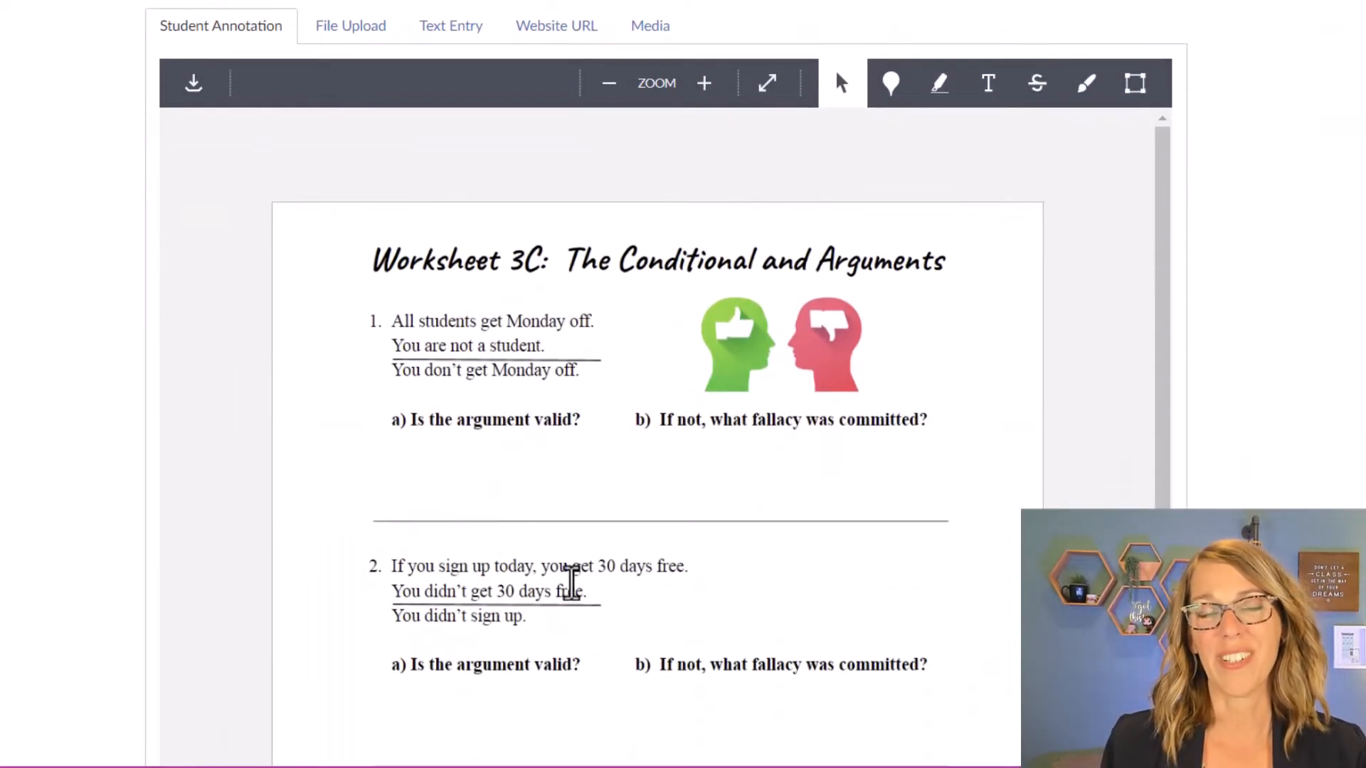
left_click(986, 85)
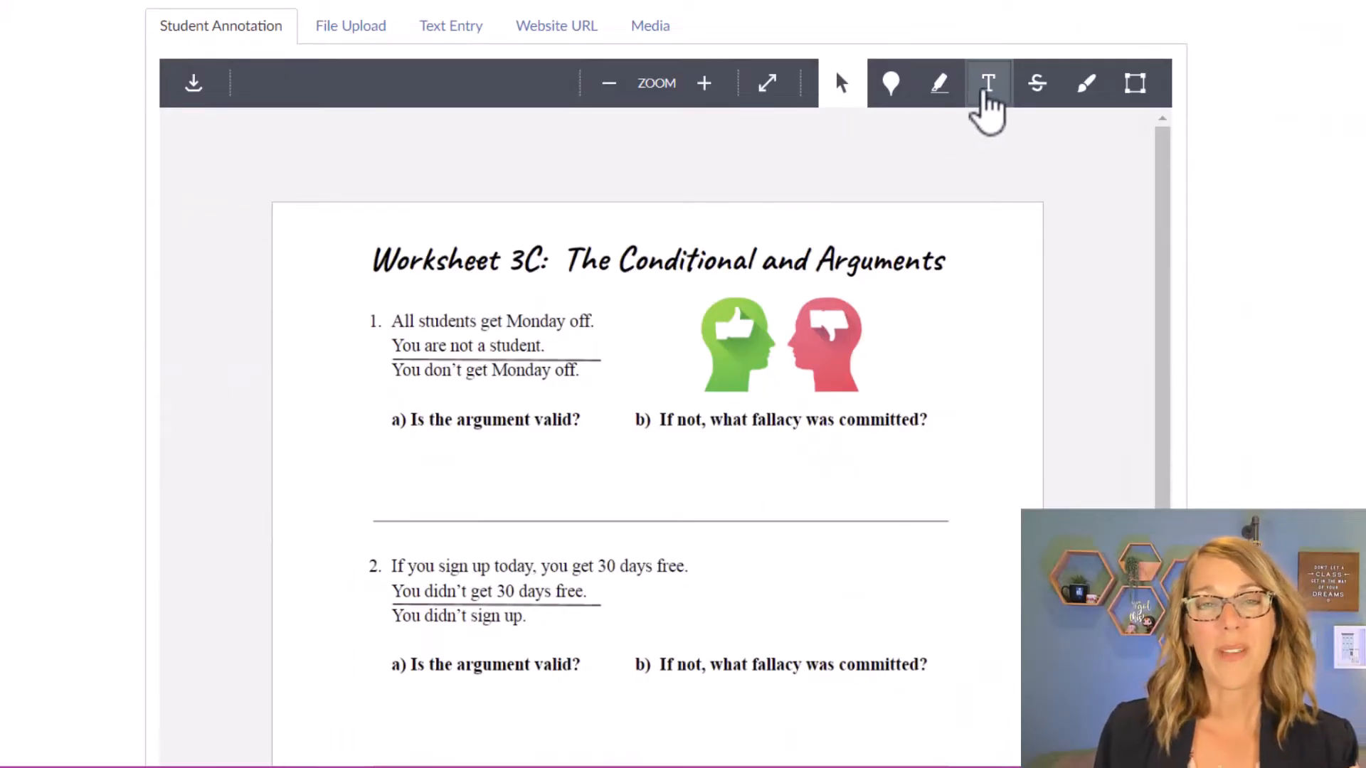
left_click(317, 458)
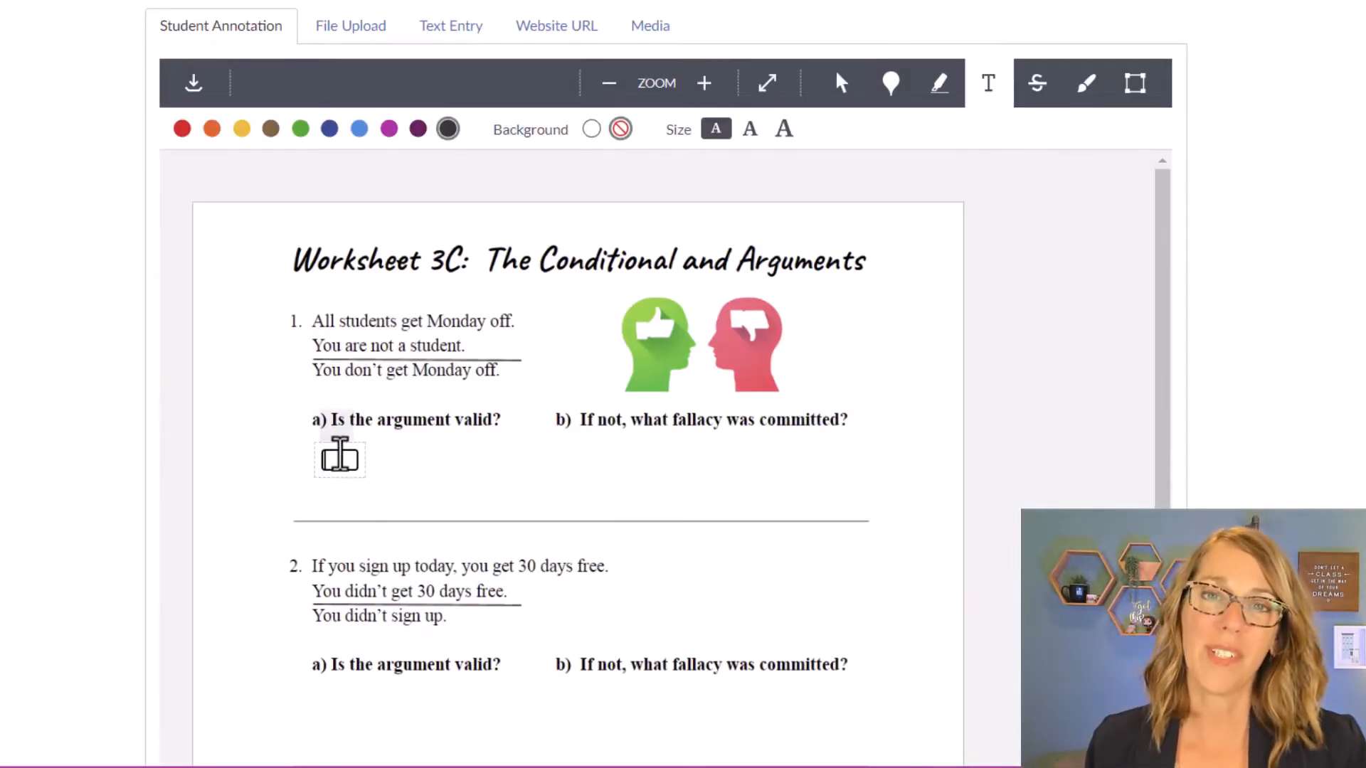
type("No")
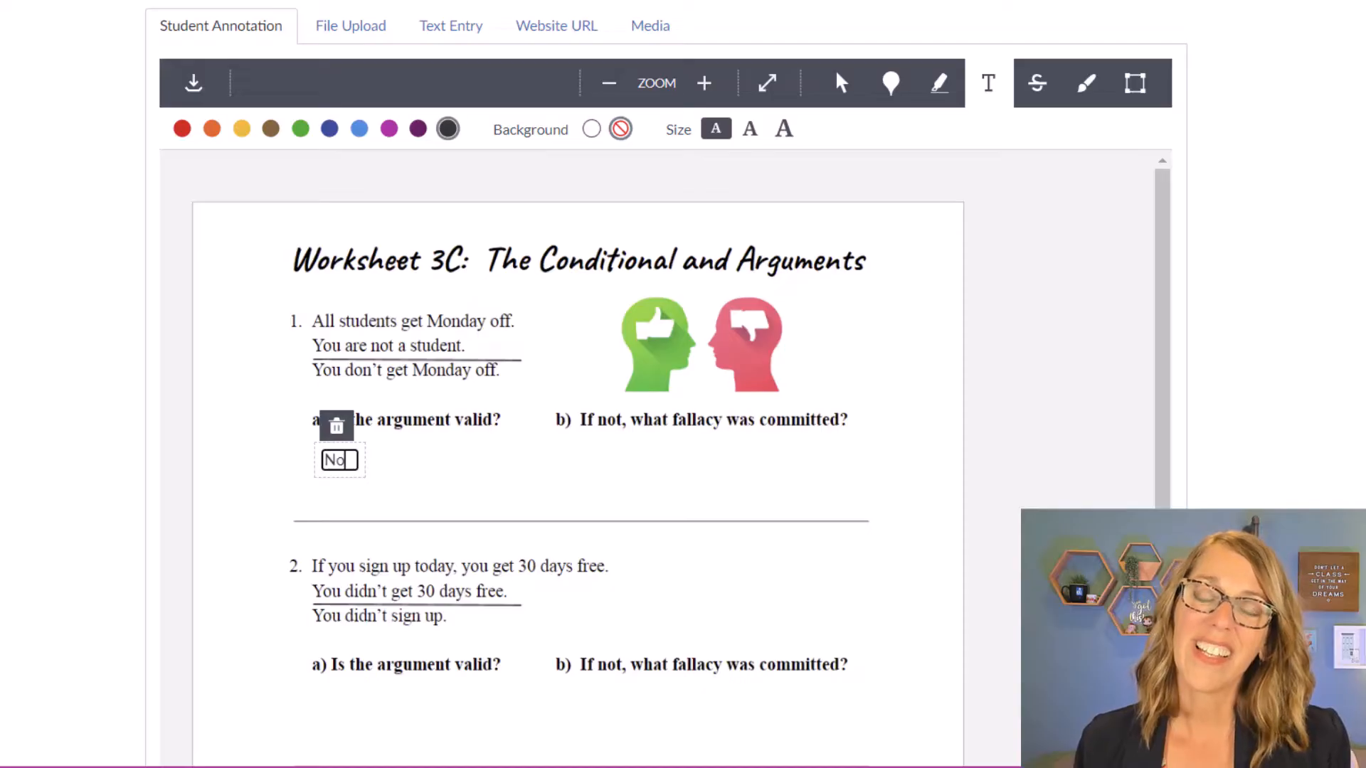
left_click(578, 455)
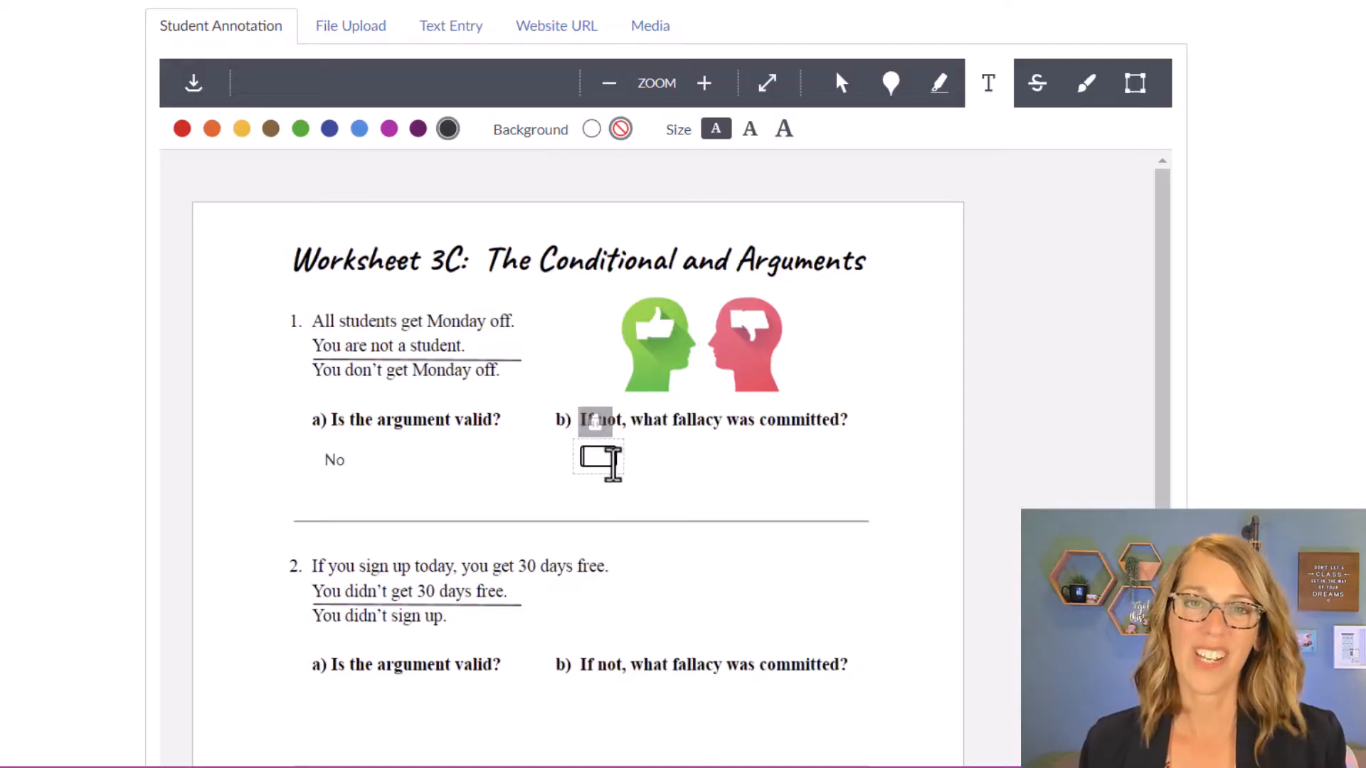
type("Falla")
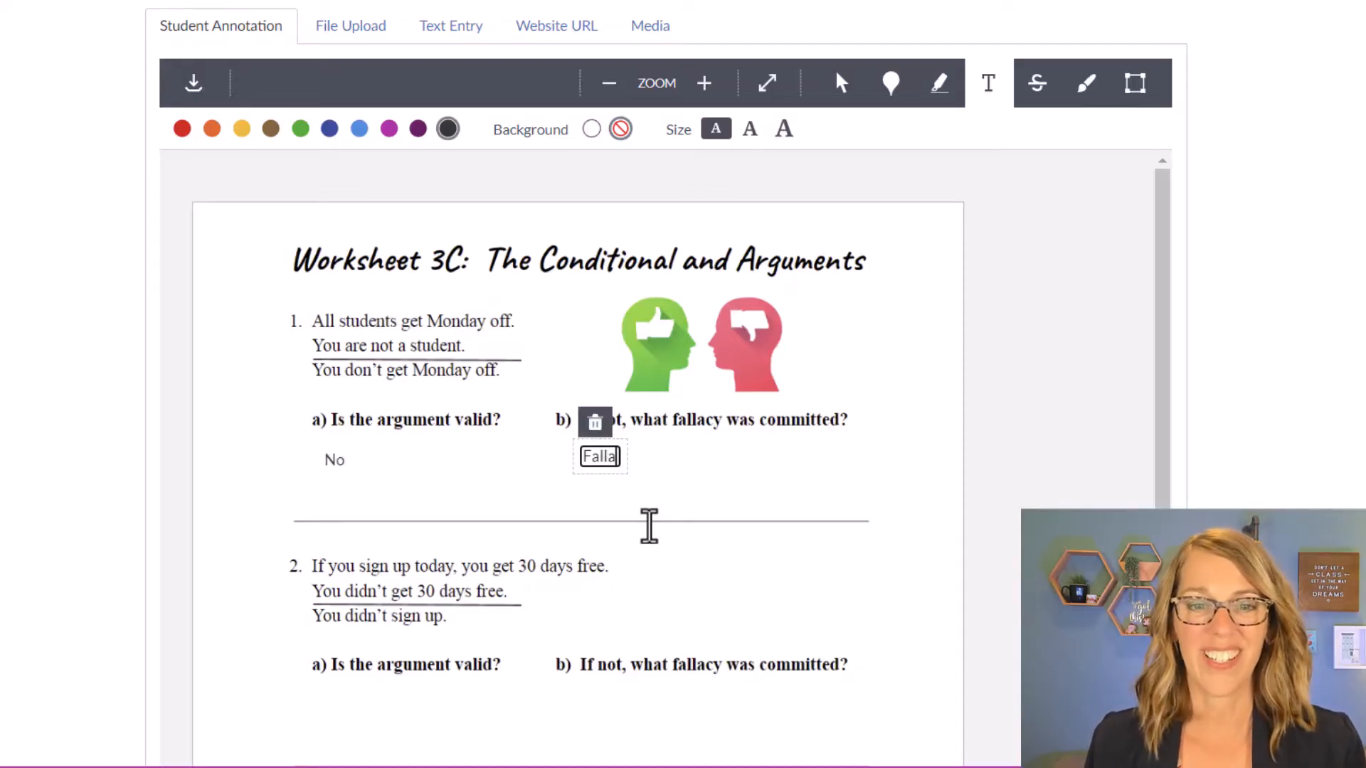
type("cy of the inverse")
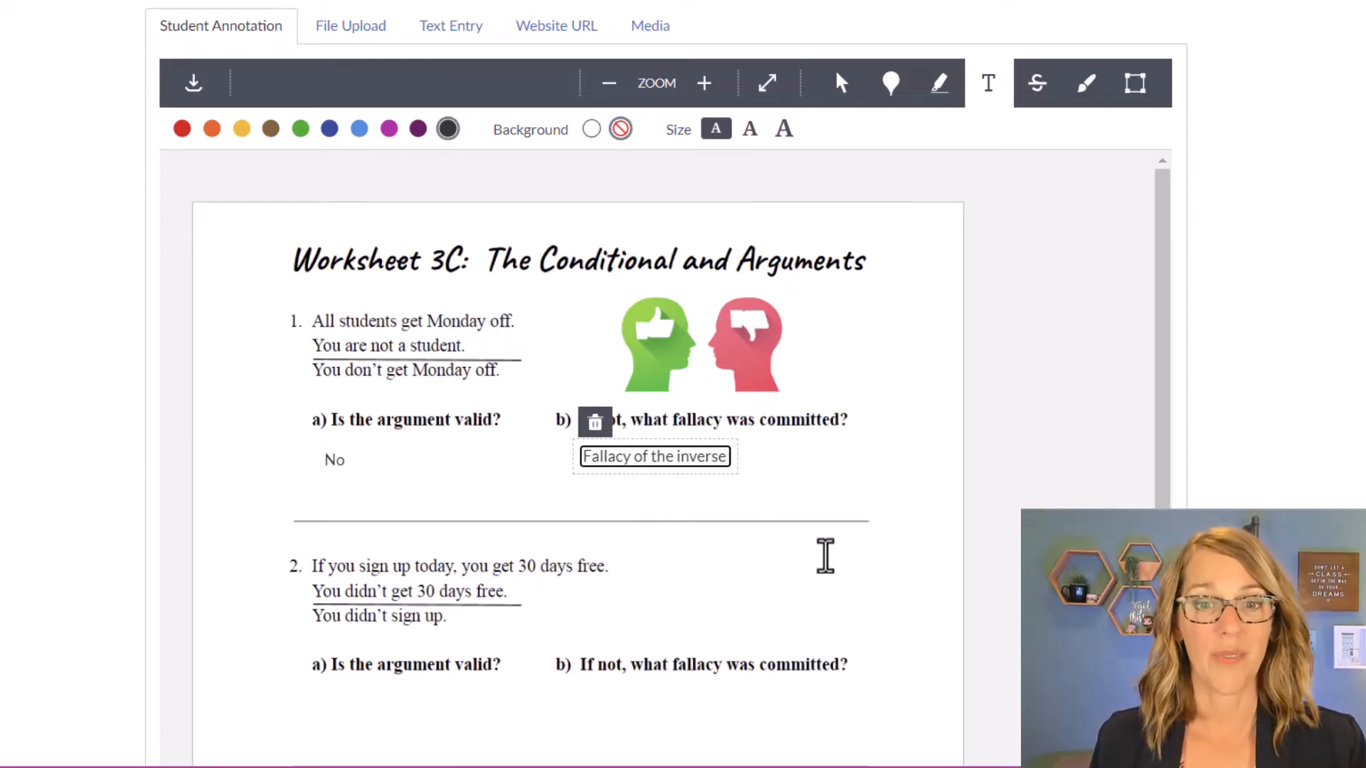
- Allow File Uploads as an online entry option and restrict the upload file types to pdf,jpg,png
scroll(826, 548, "down", 3)
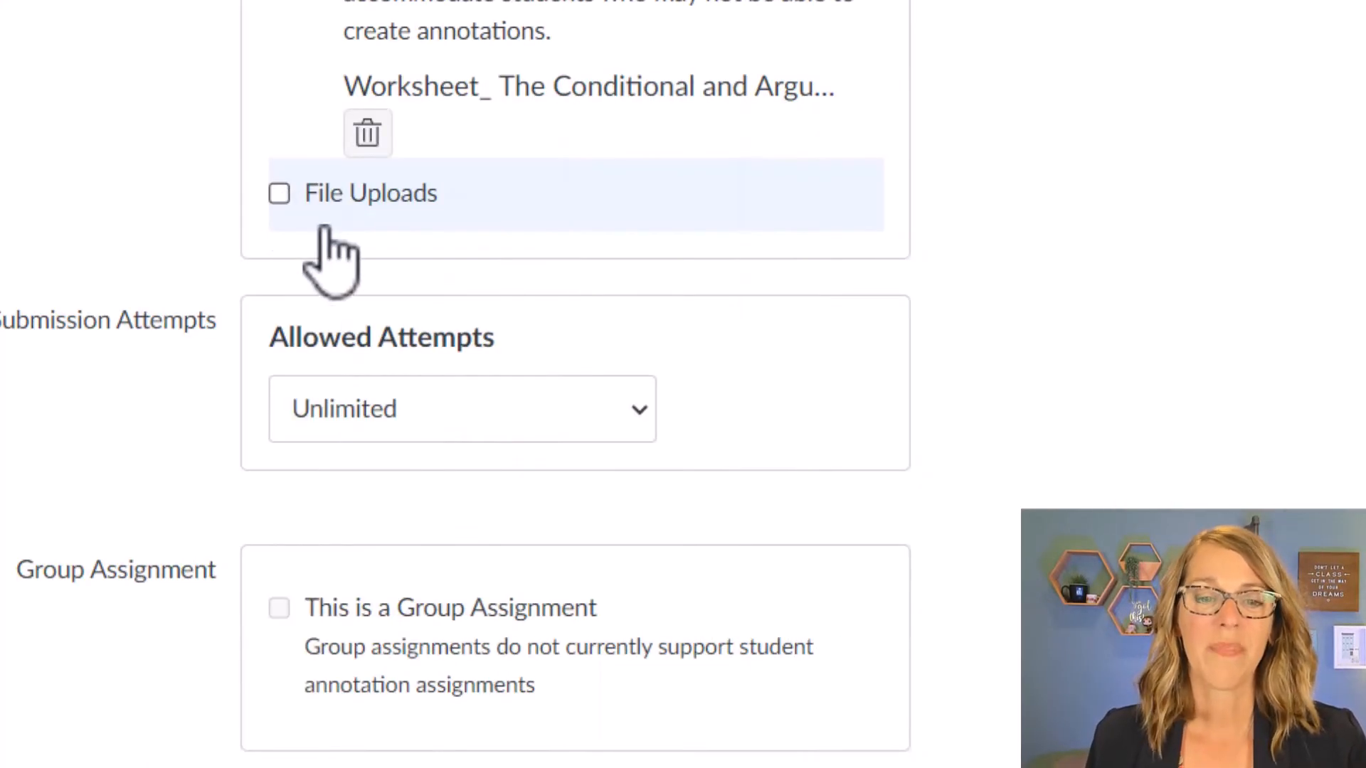
left_click(279, 193)
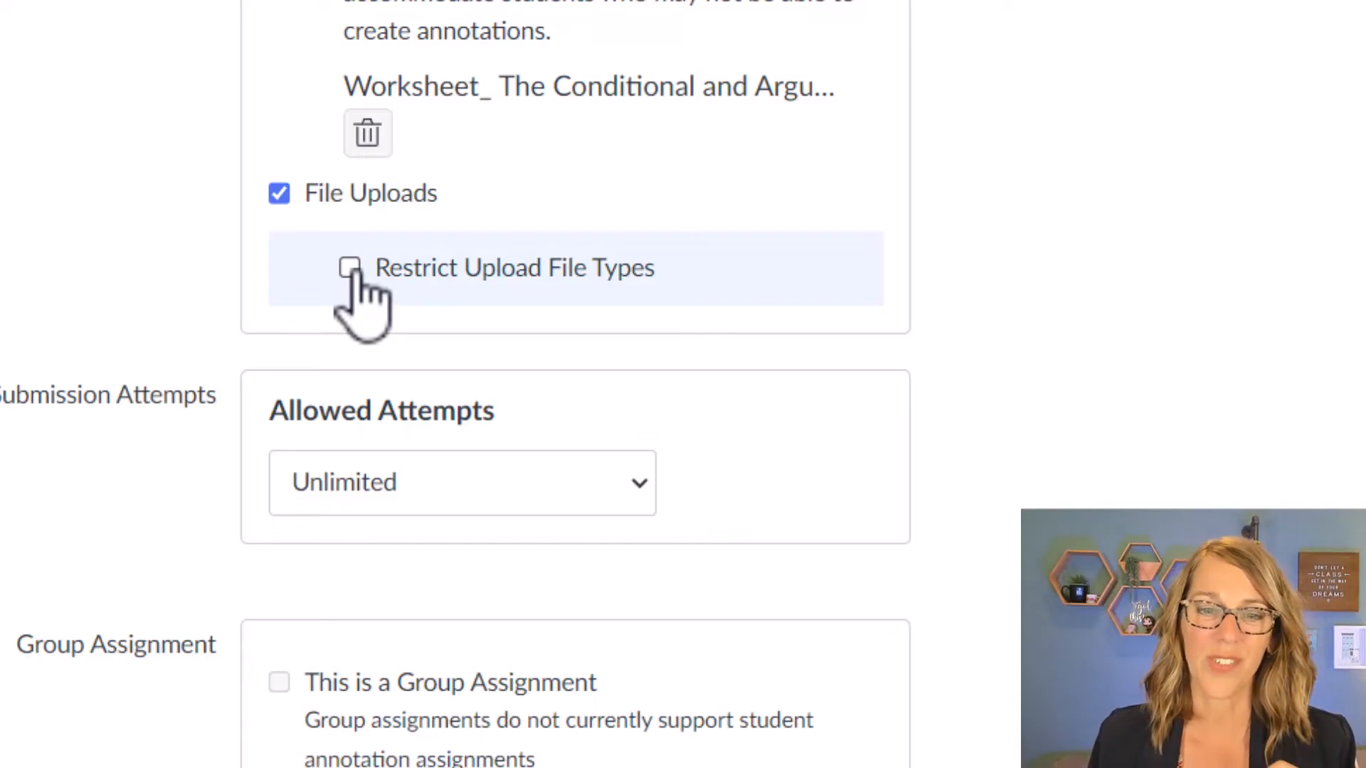
left_click(350, 269)
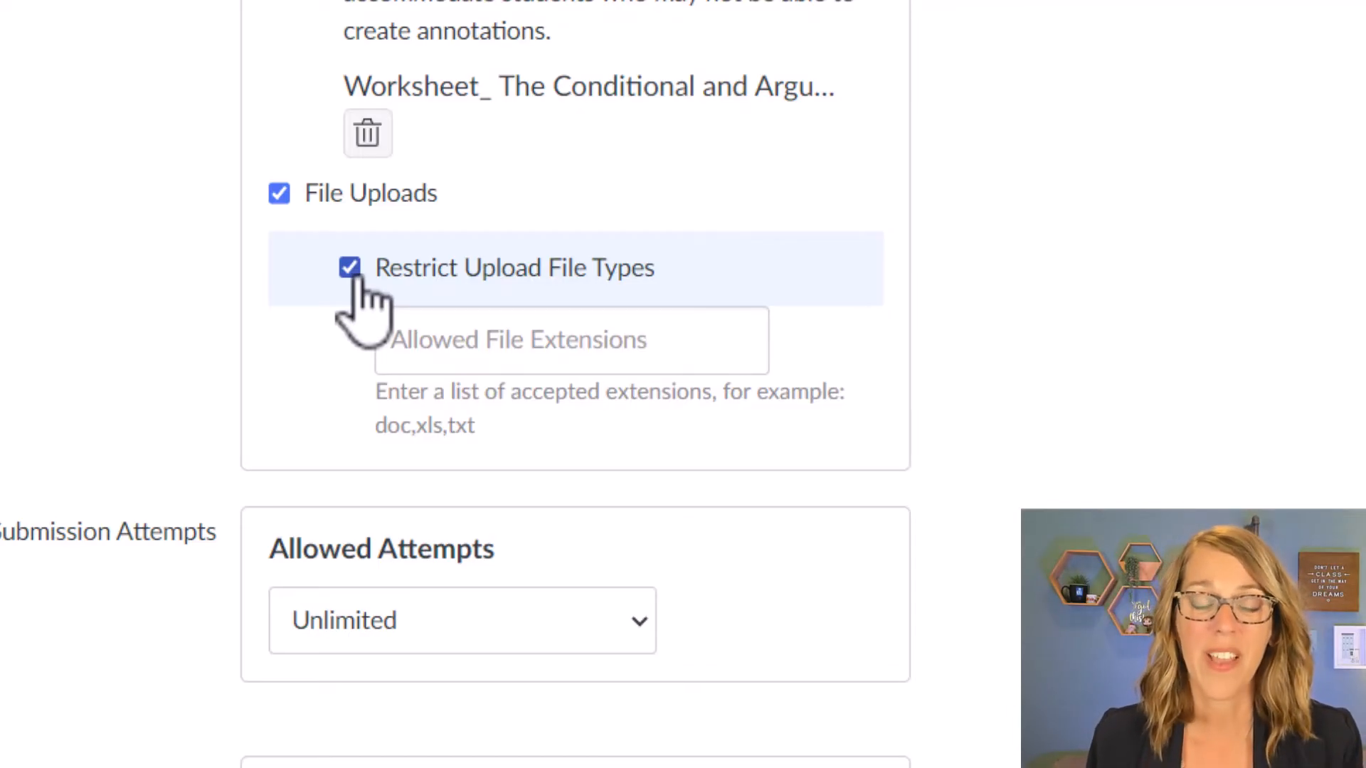
left_click(418, 334)
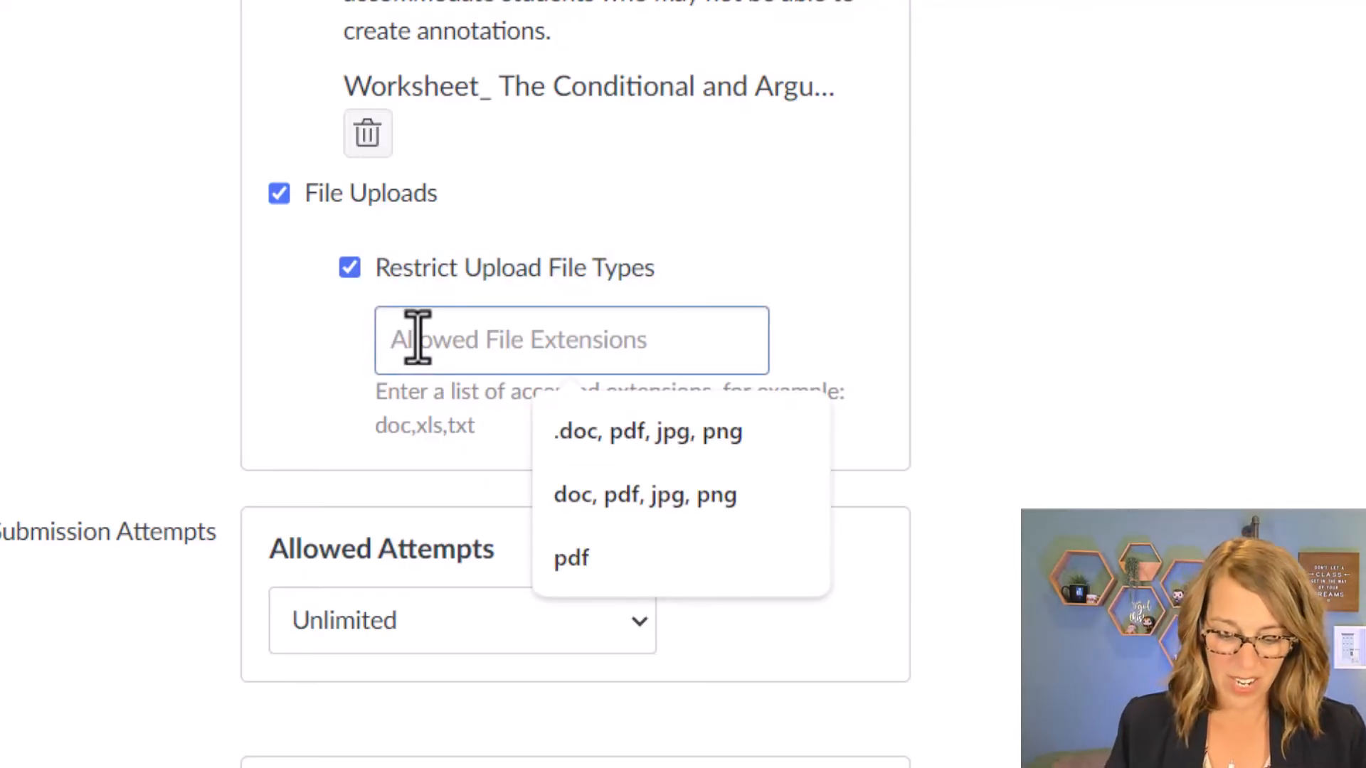
type(".pdf")
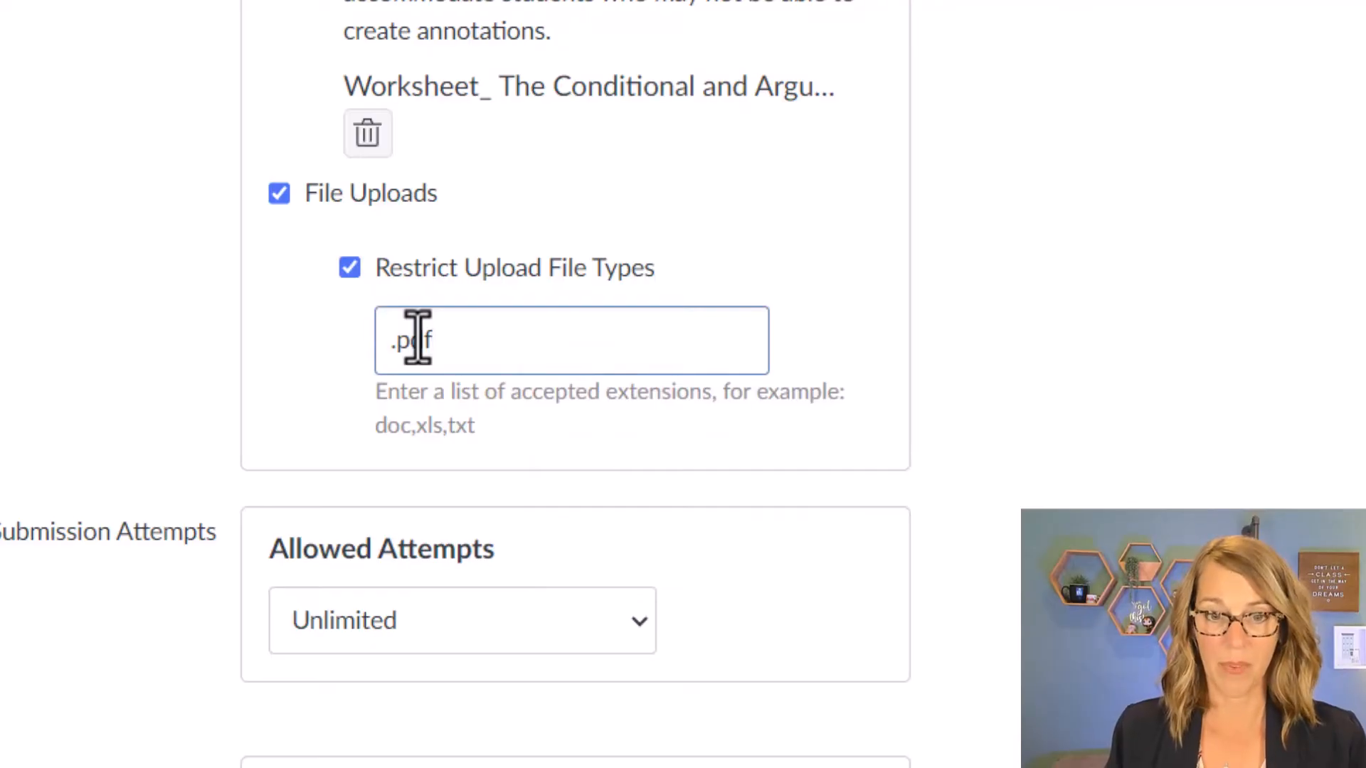
type(",")
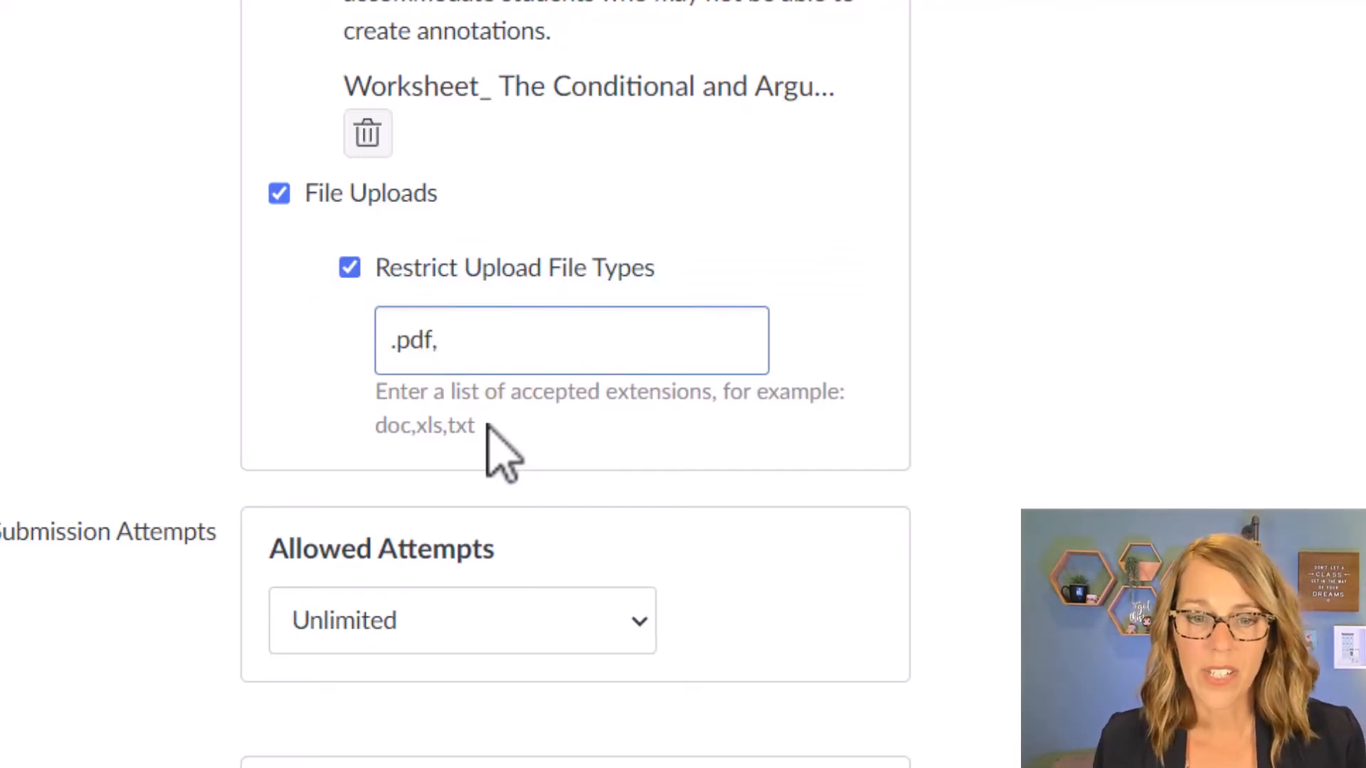
left_click(397, 342)
key("BackSpace")
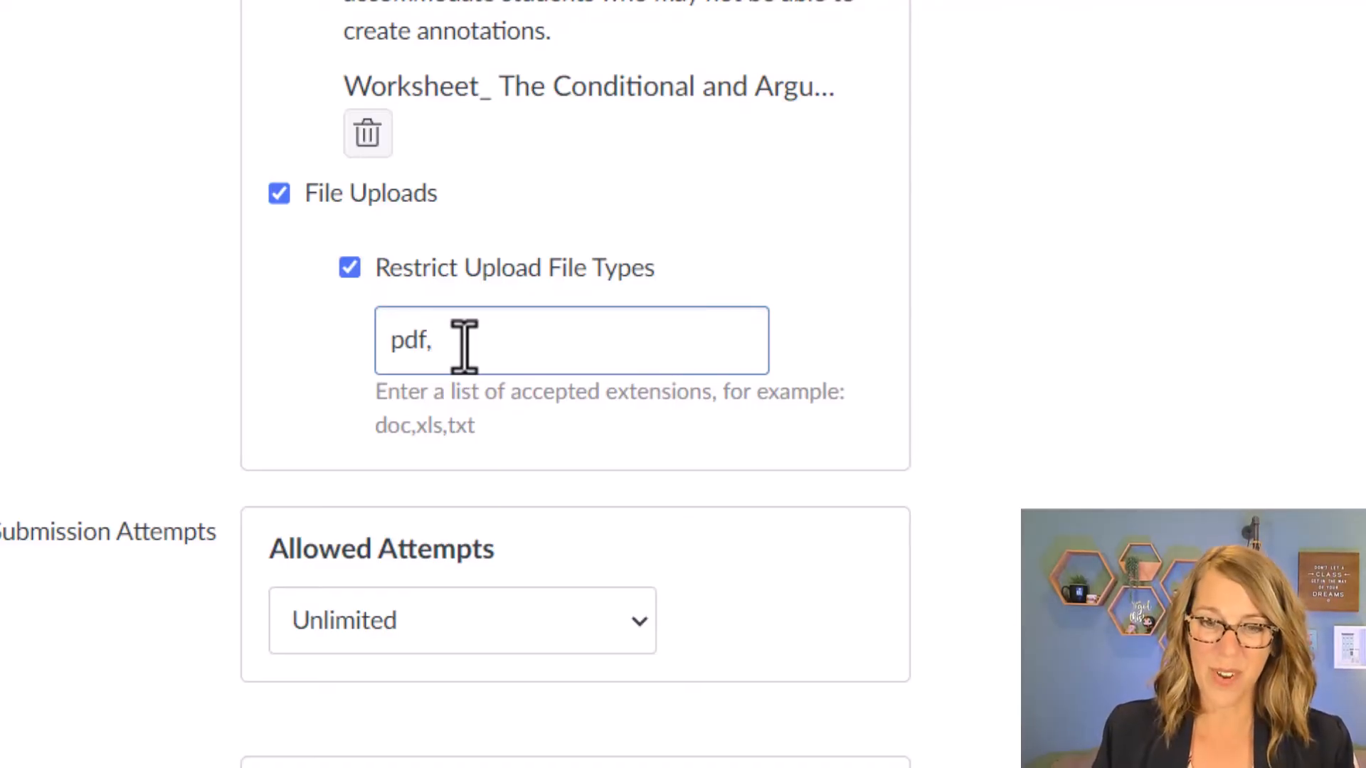
type("jpg")
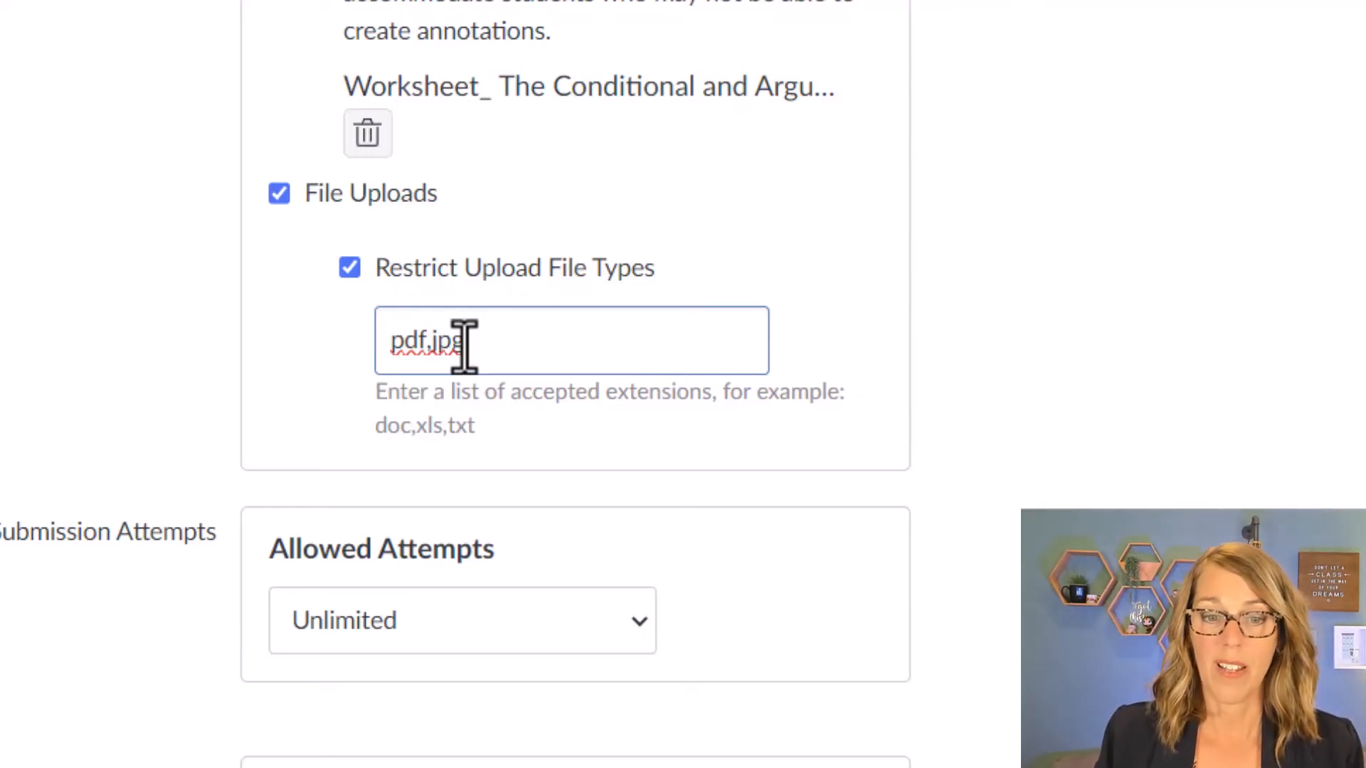
type(",png")
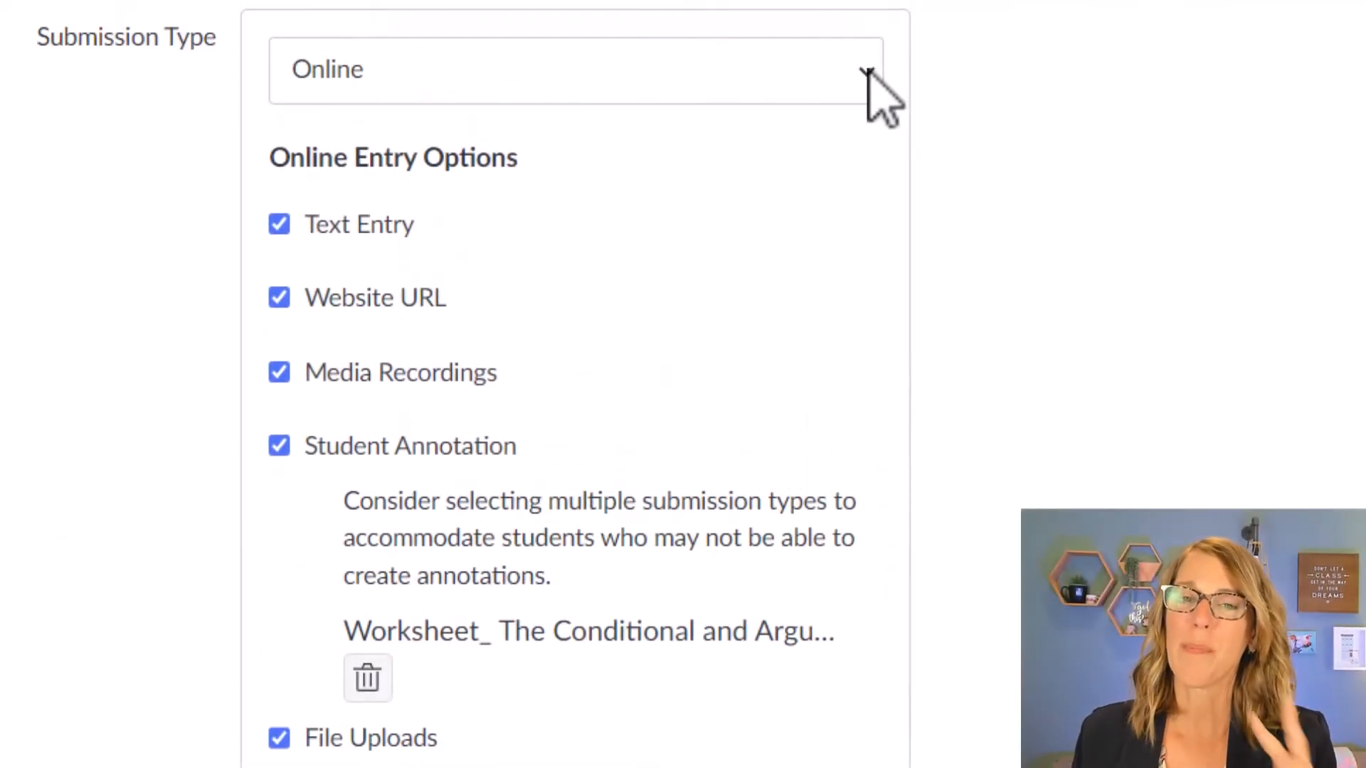
- Try the On Paper and External Tool submission types and return the submission type to Online
left_click(867, 71)
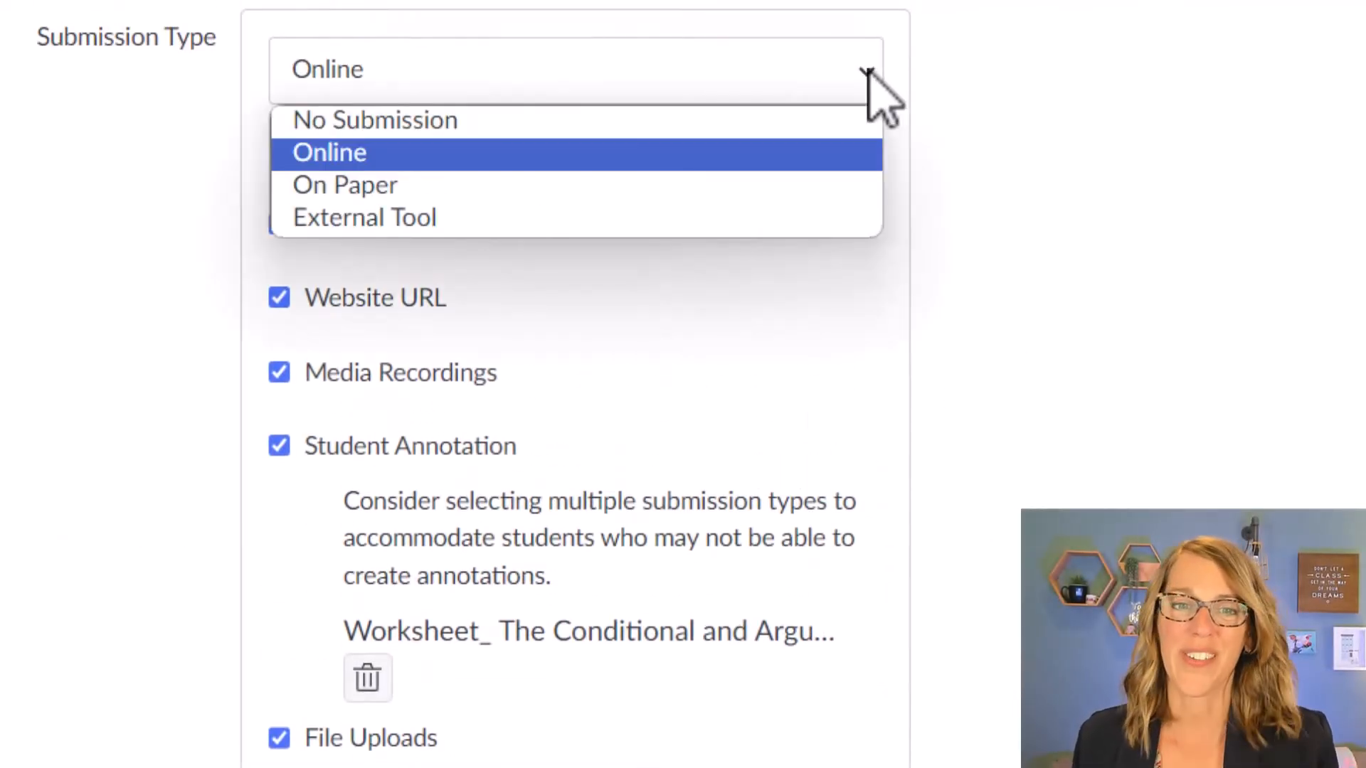
left_click(505, 193)
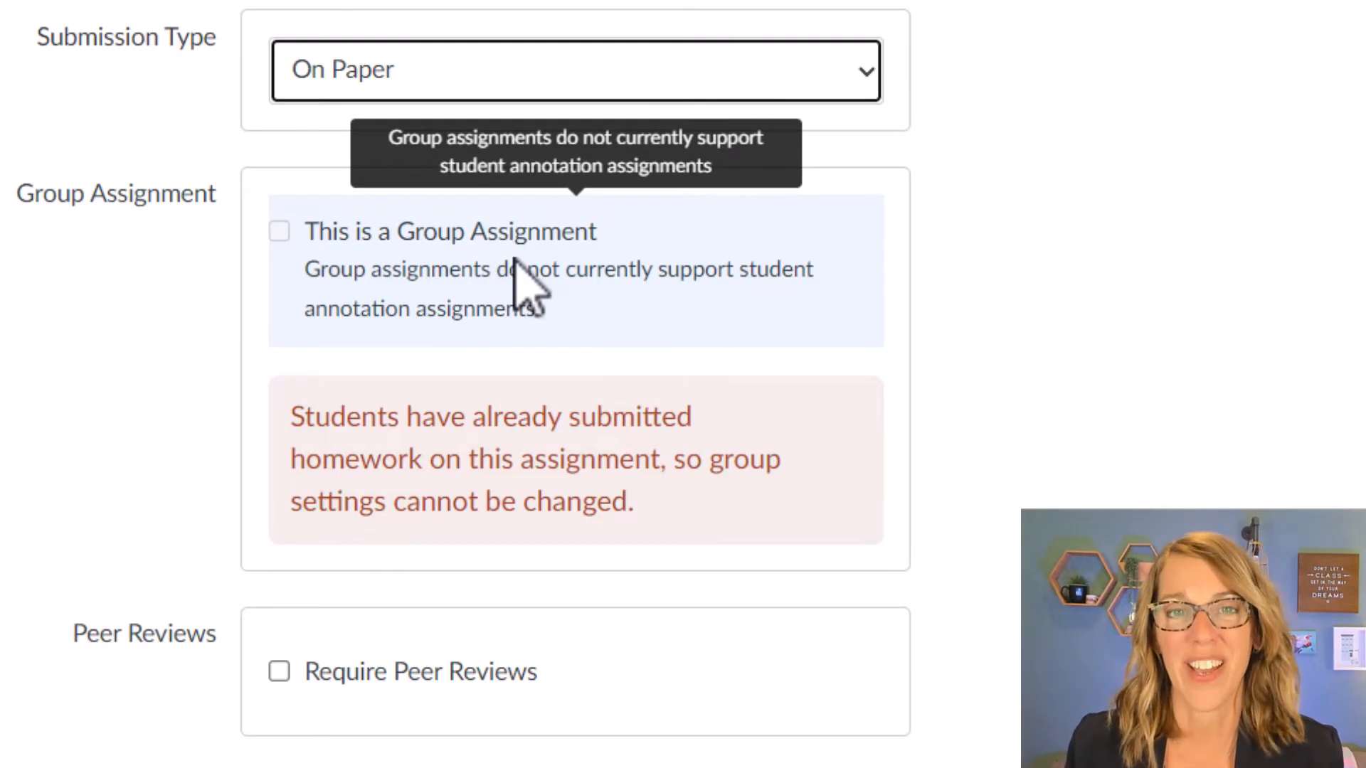
left_click(875, 87)
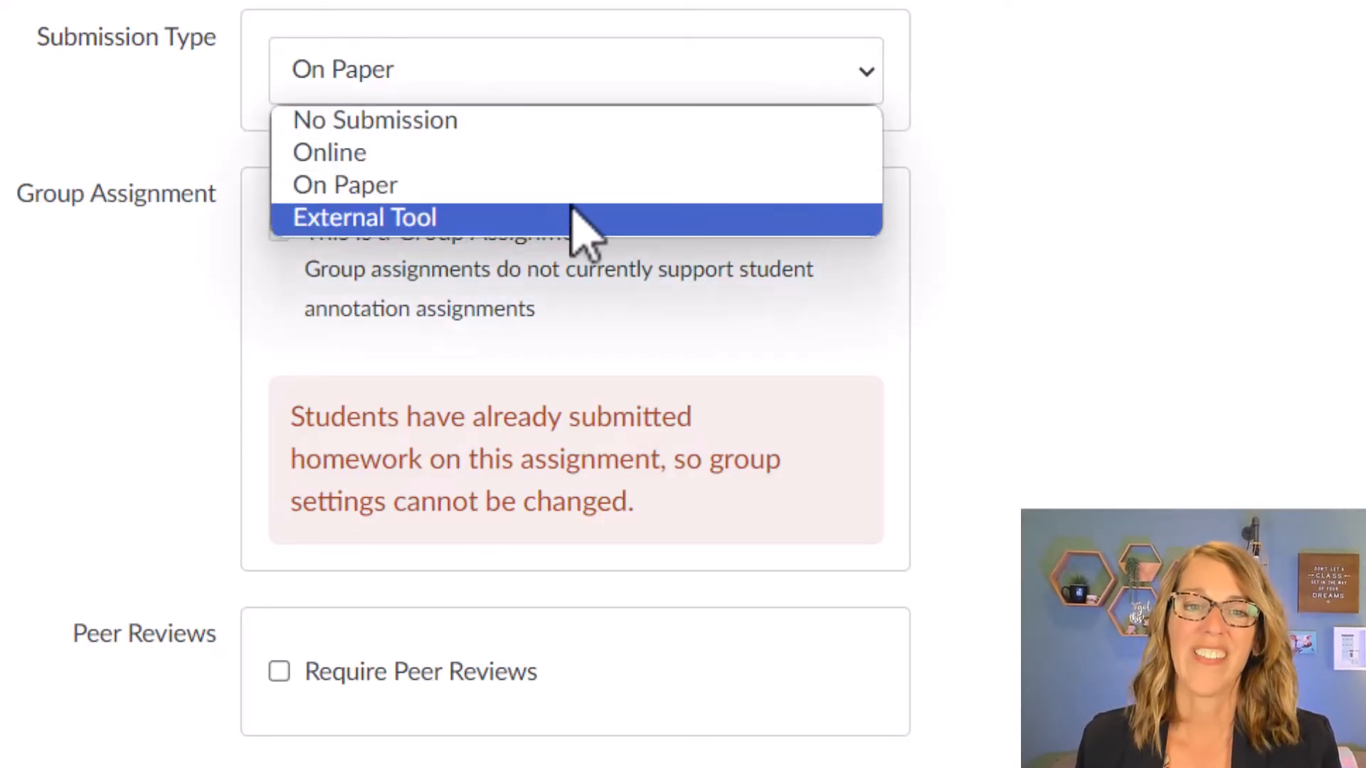
left_click(568, 217)
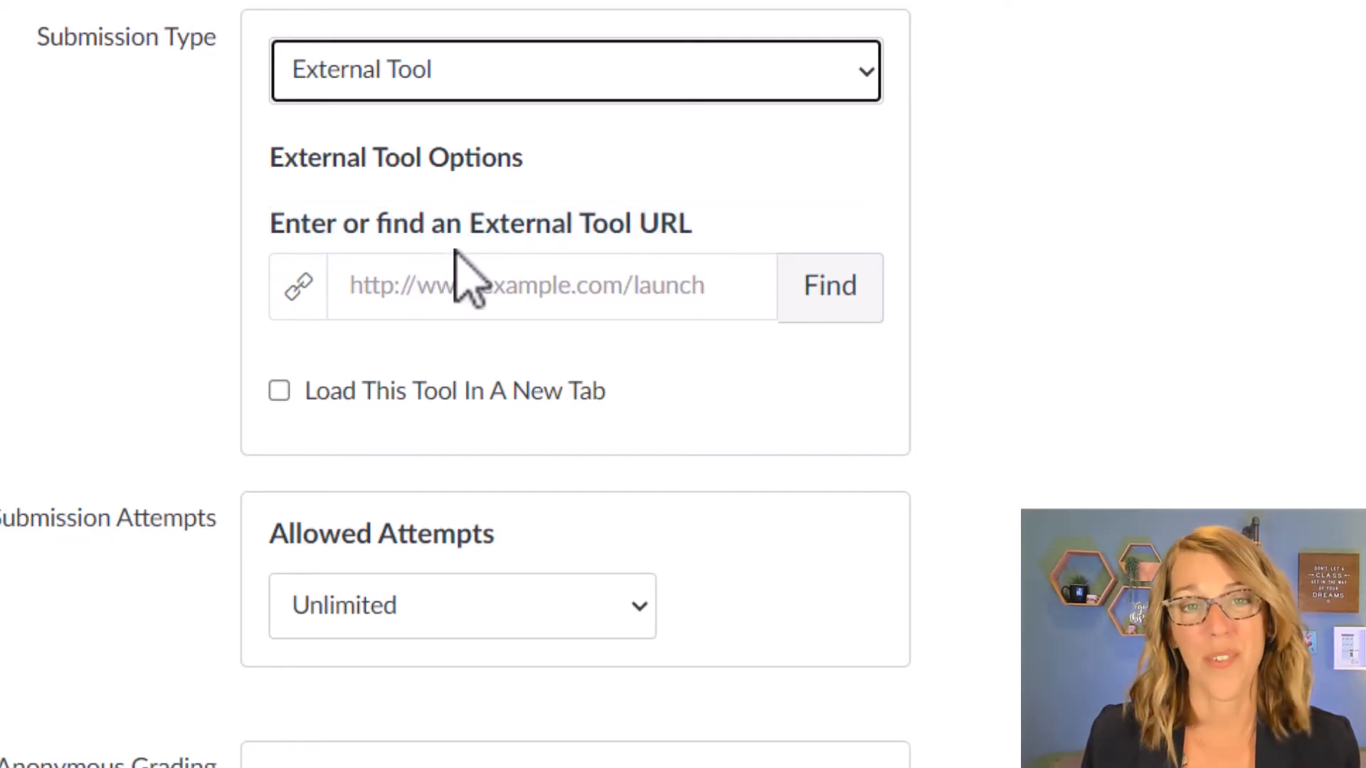
left_click(484, 69)
left_click(483, 148)
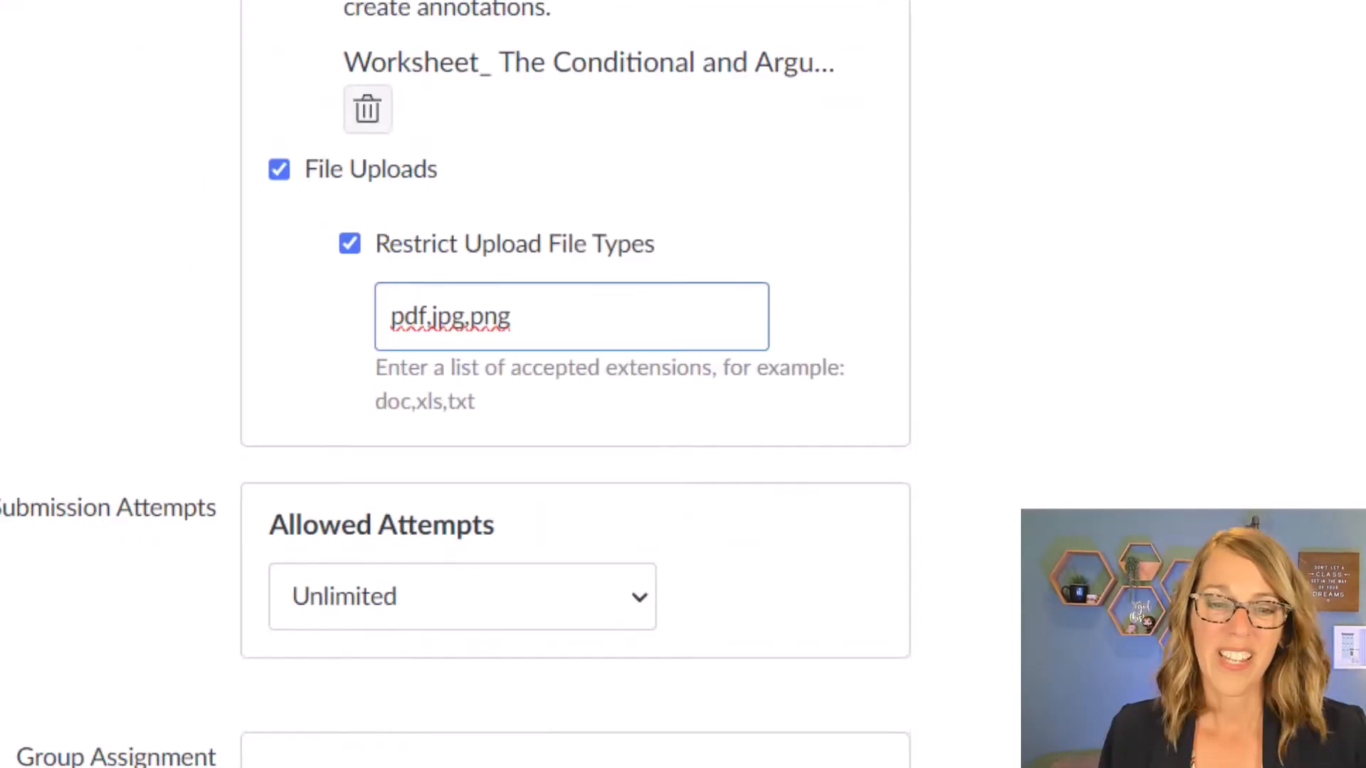
- Try making this a group assignment with Student Annotation off, cancel creating a group set, and restore both settings
scroll(939, 487, "down", 1)
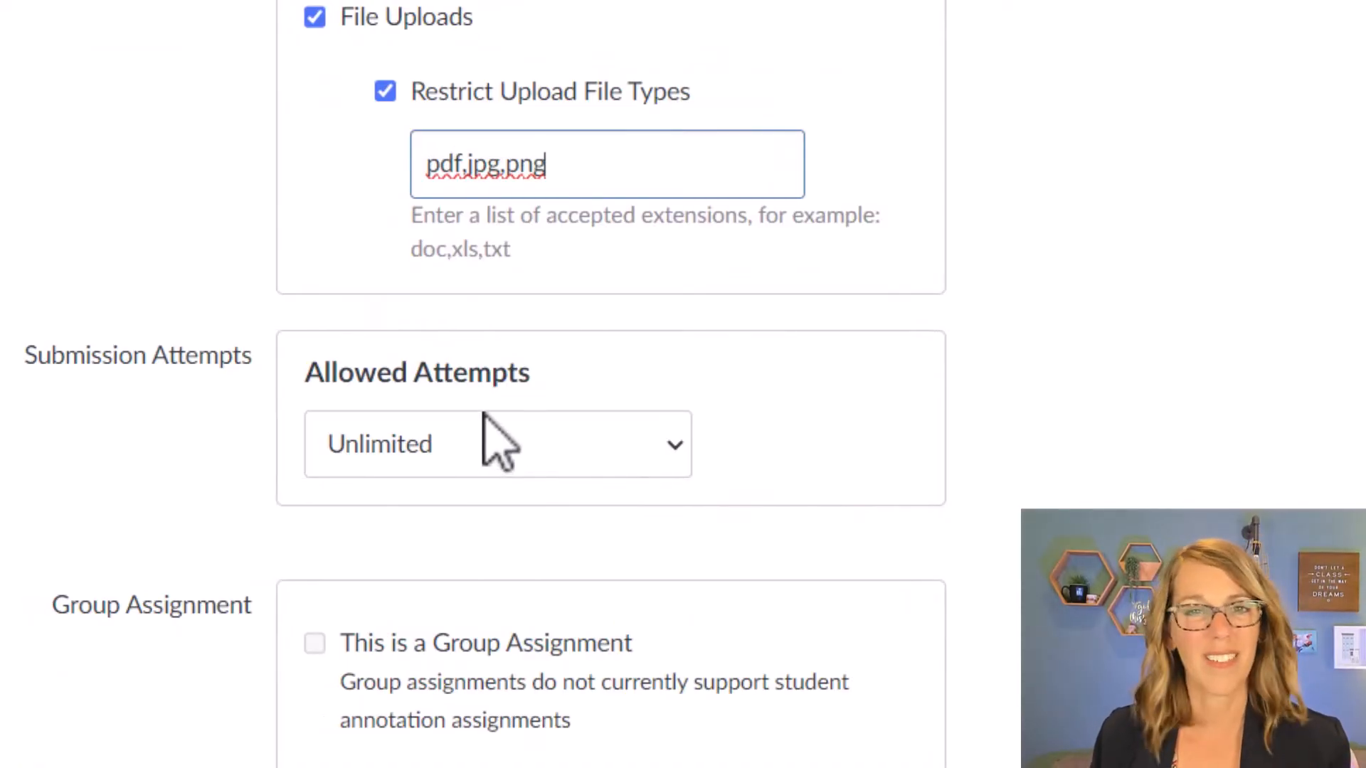
scroll(936, 413, "down", 7)
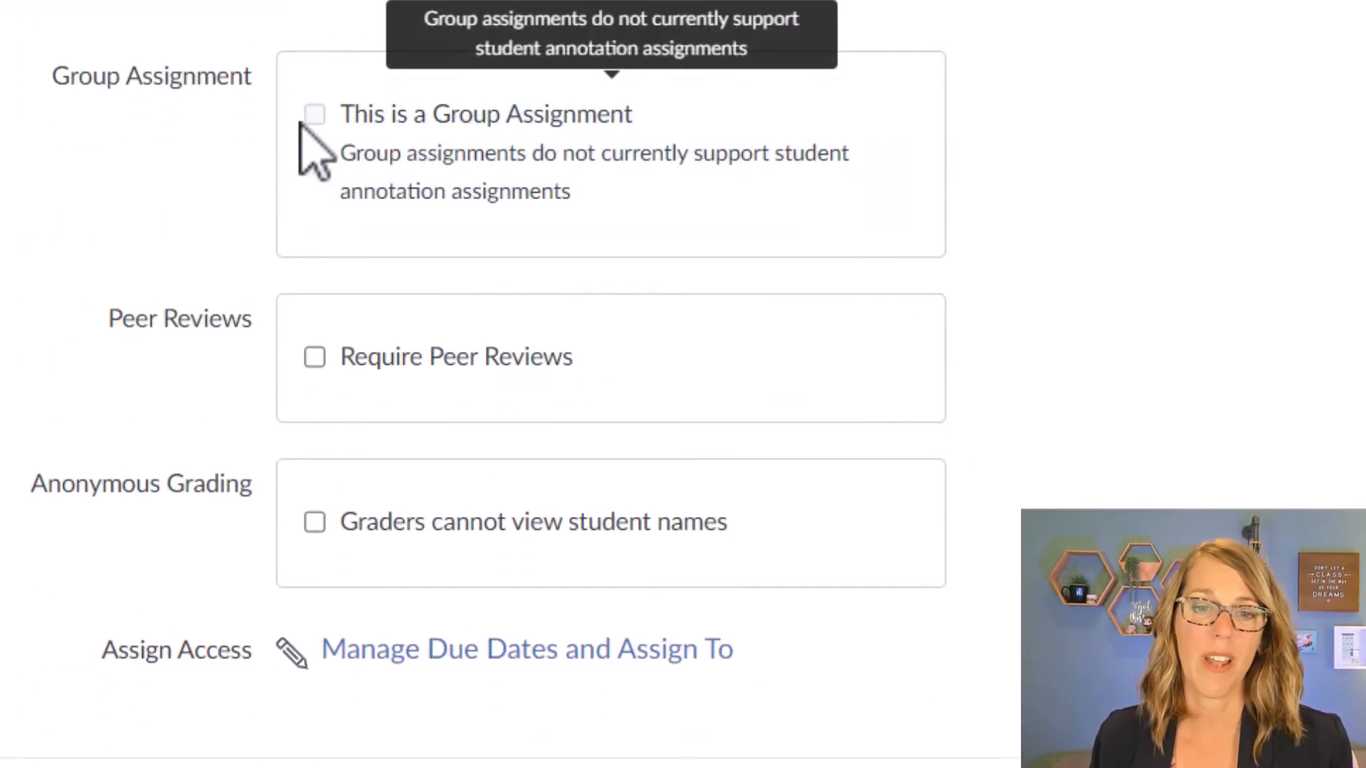
scroll(1214, 275, "up", 5)
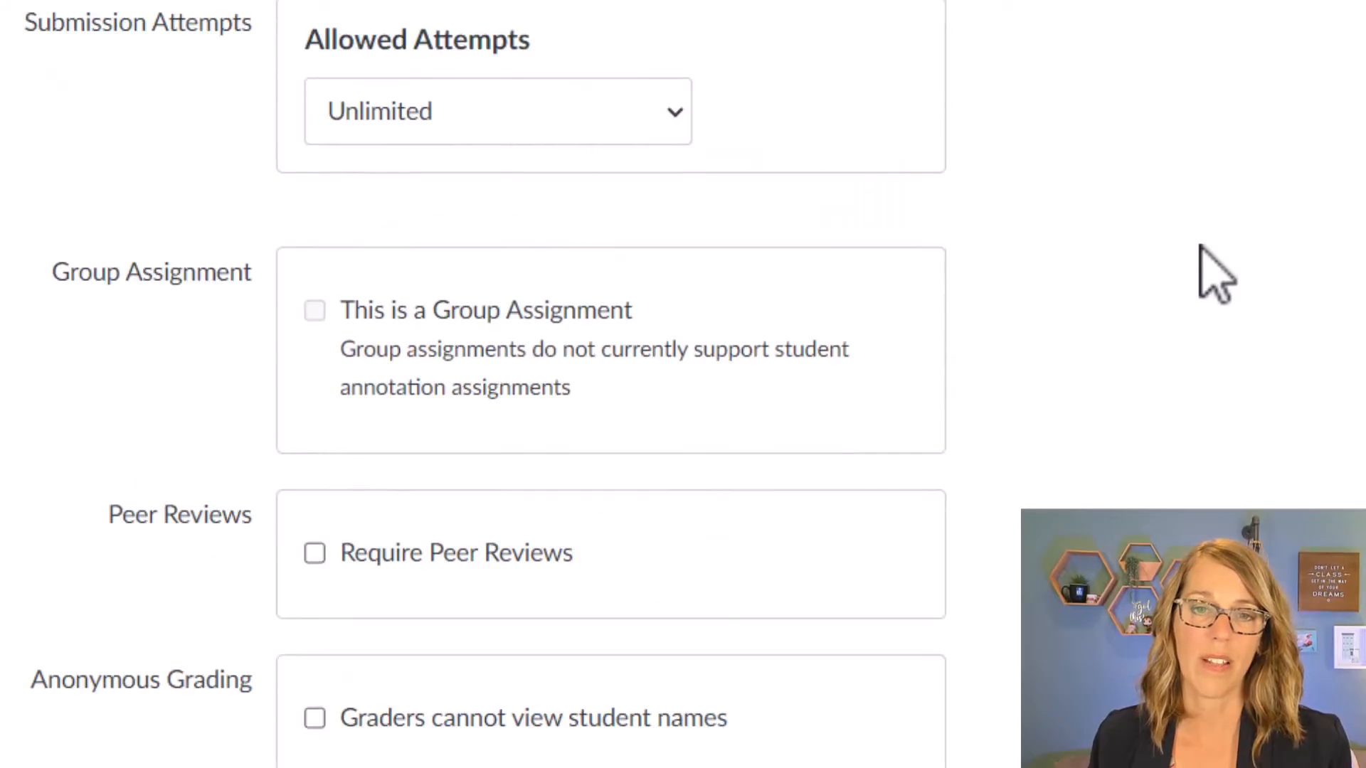
scroll(1153, 451, "up", 7)
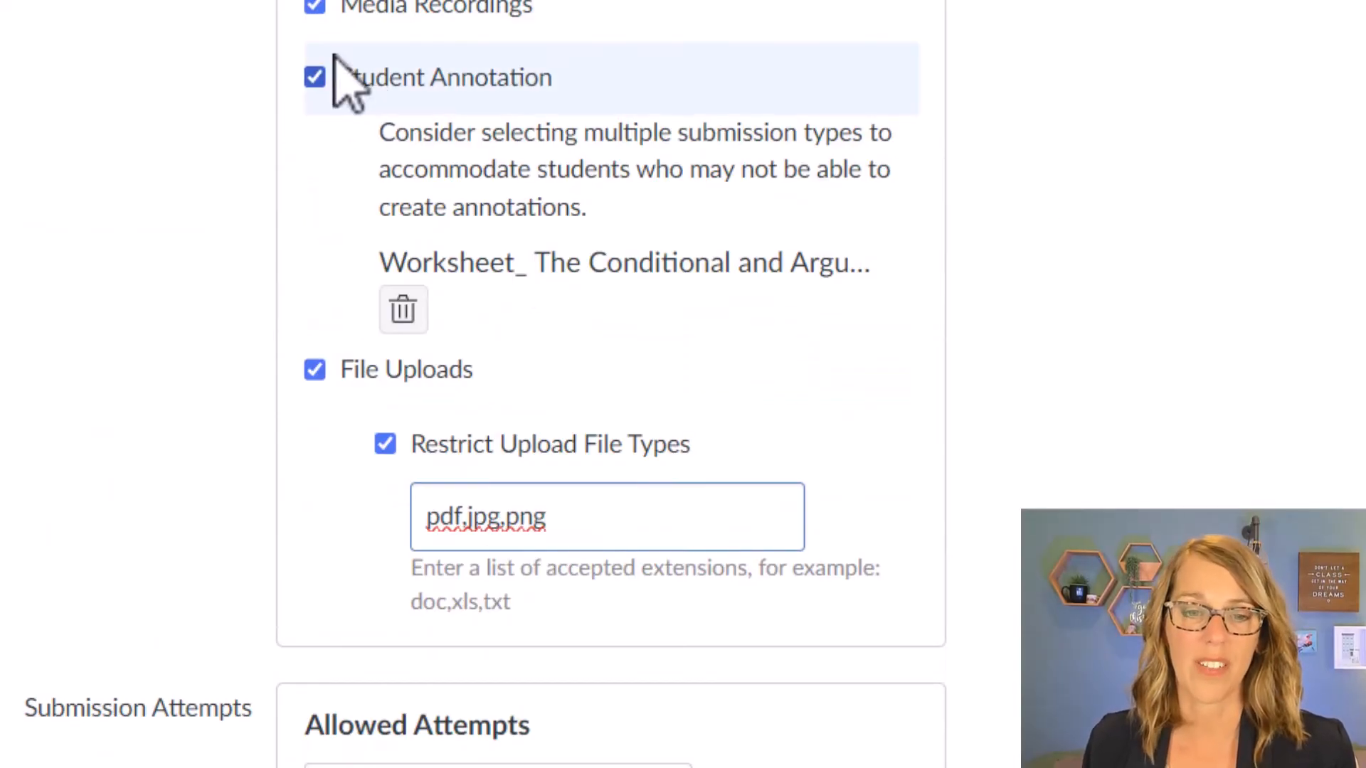
left_click(315, 76)
scroll(1188, 146, "down", 5)
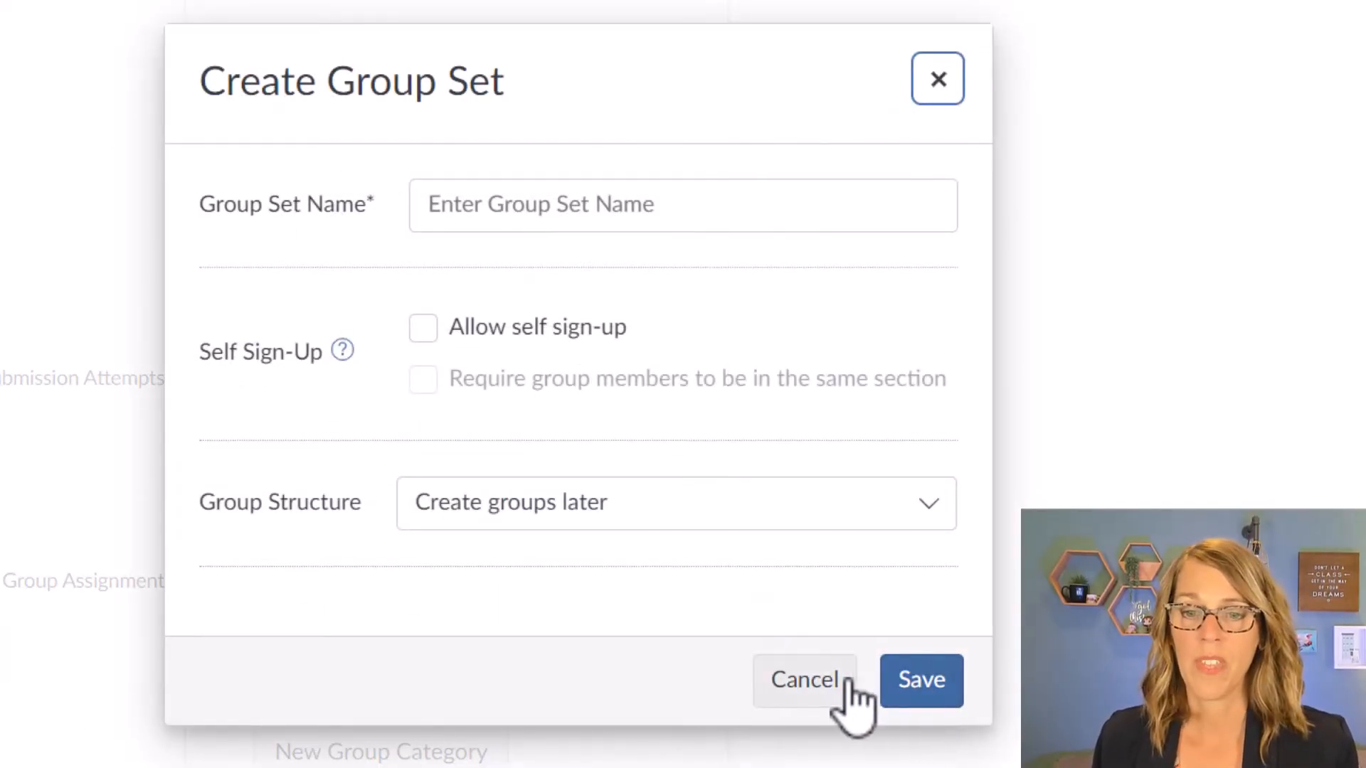
left_click(811, 682)
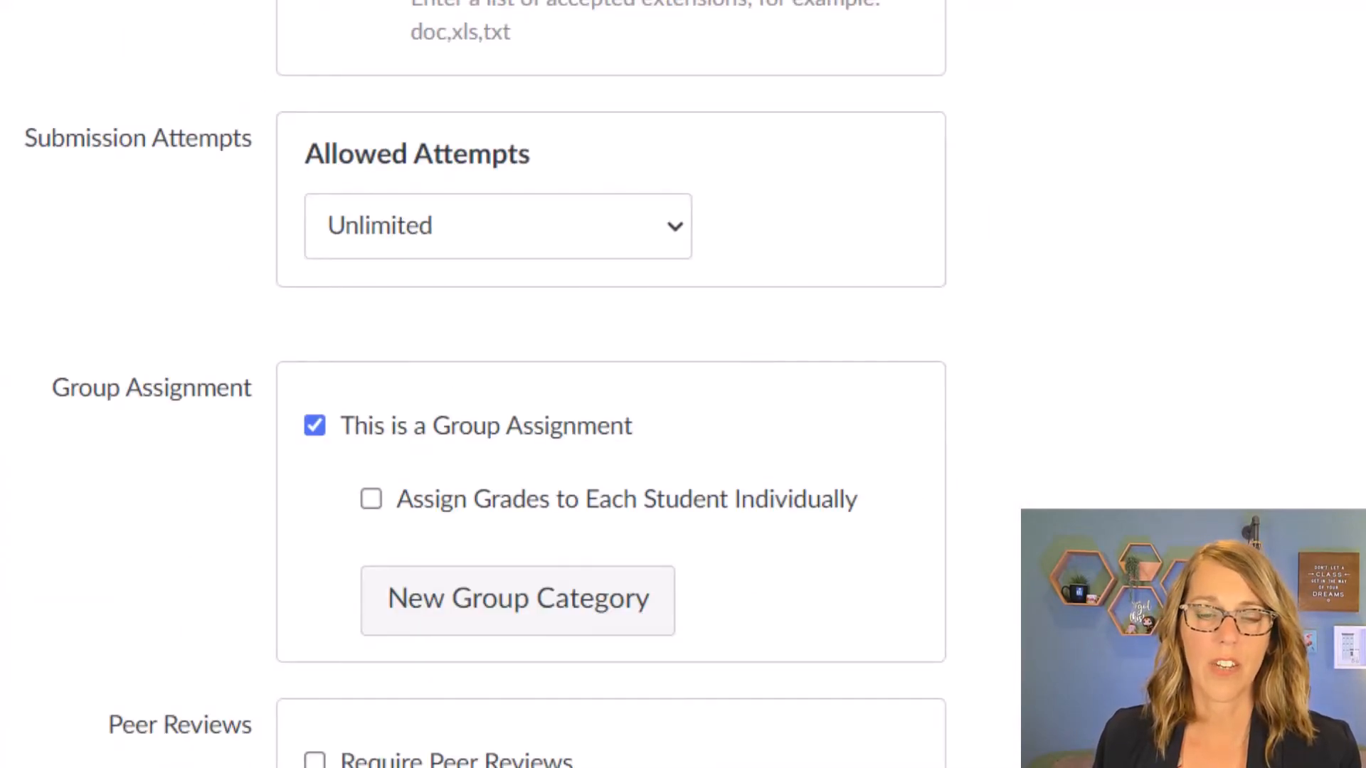
left_click(316, 429)
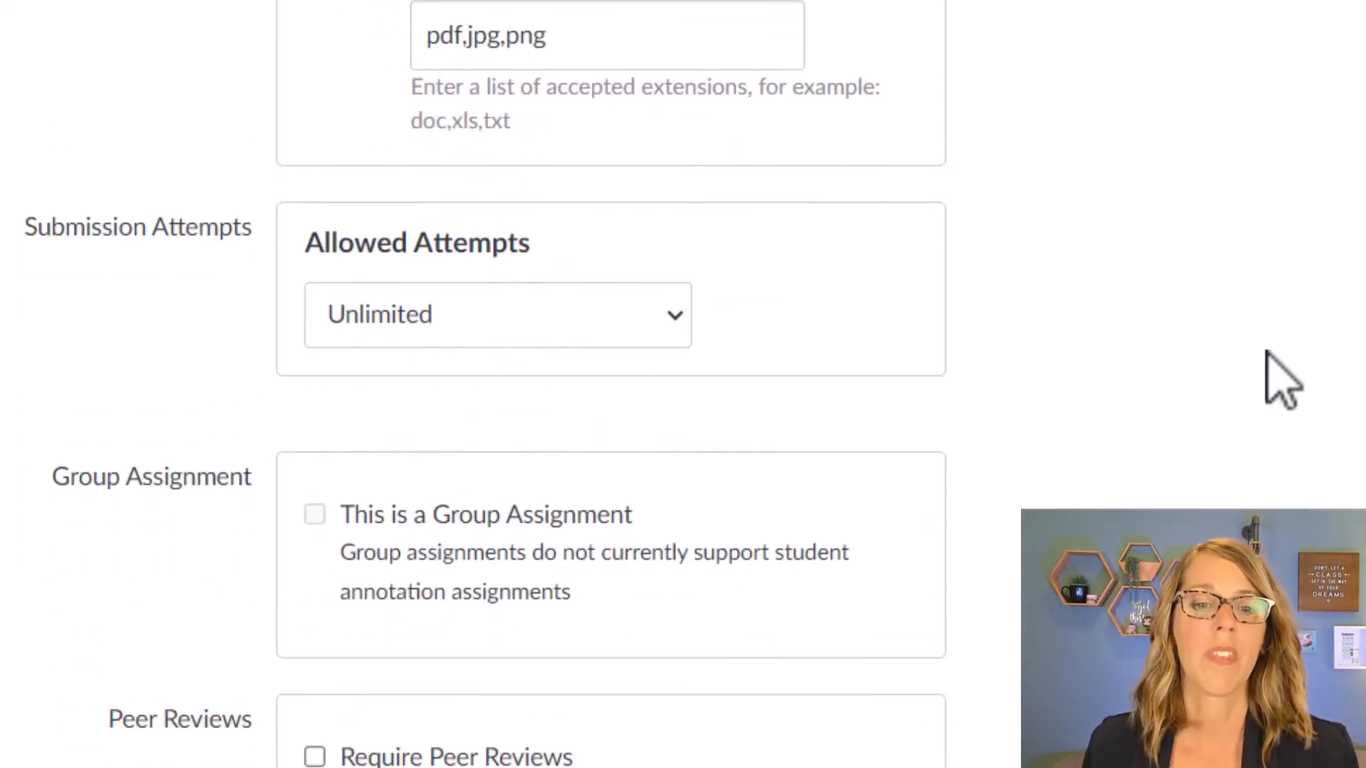
- Open the assignment's due date and assign-to settings and set everyone's due date to Aug 5, 2024
scroll(1281, 380, "down", 7)
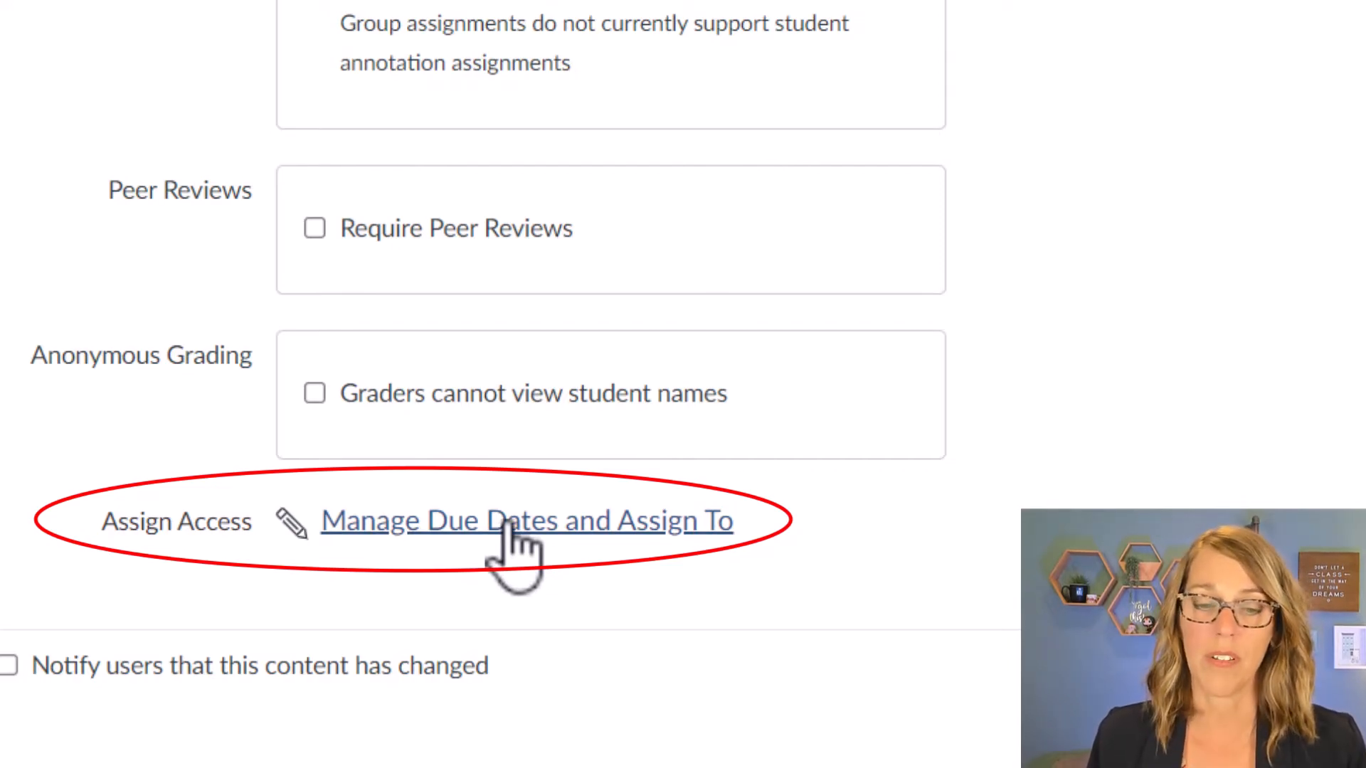
left_click(490, 527)
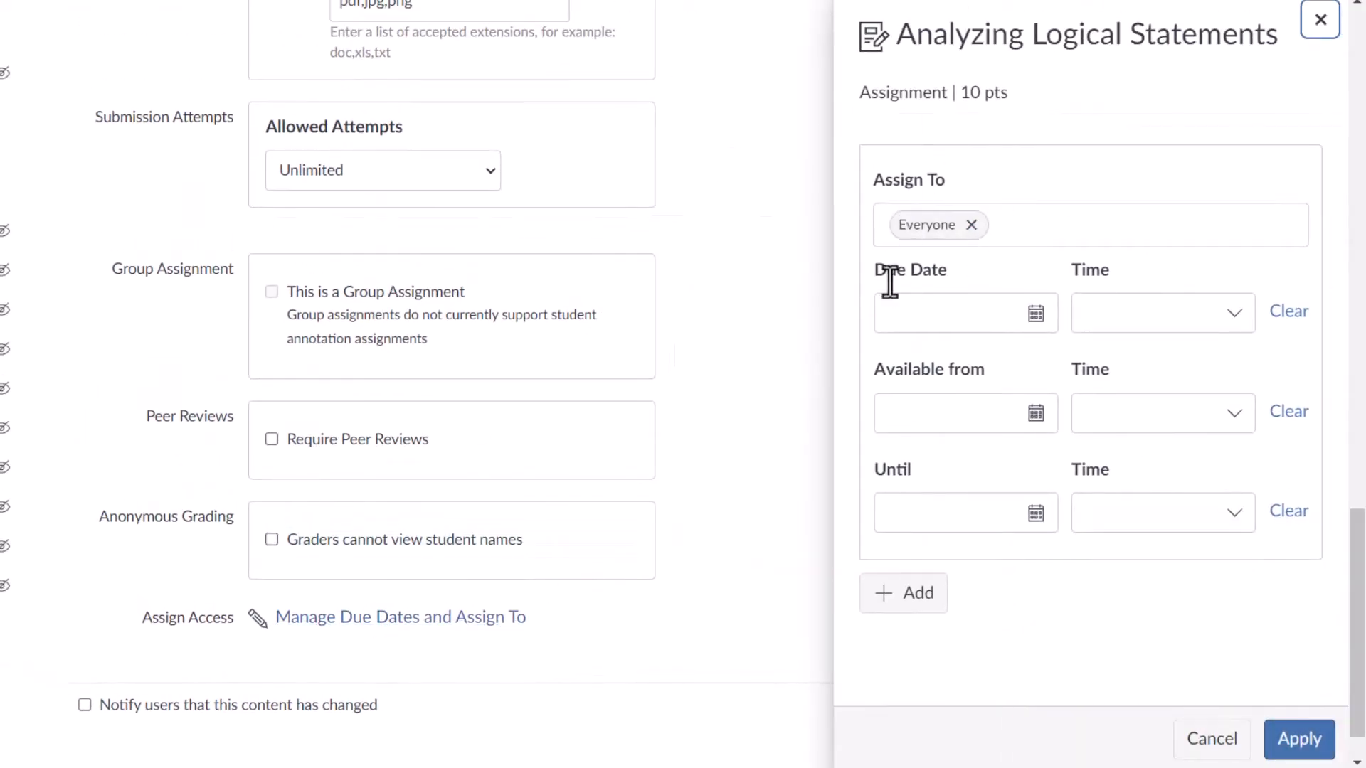
left_click(1035, 315)
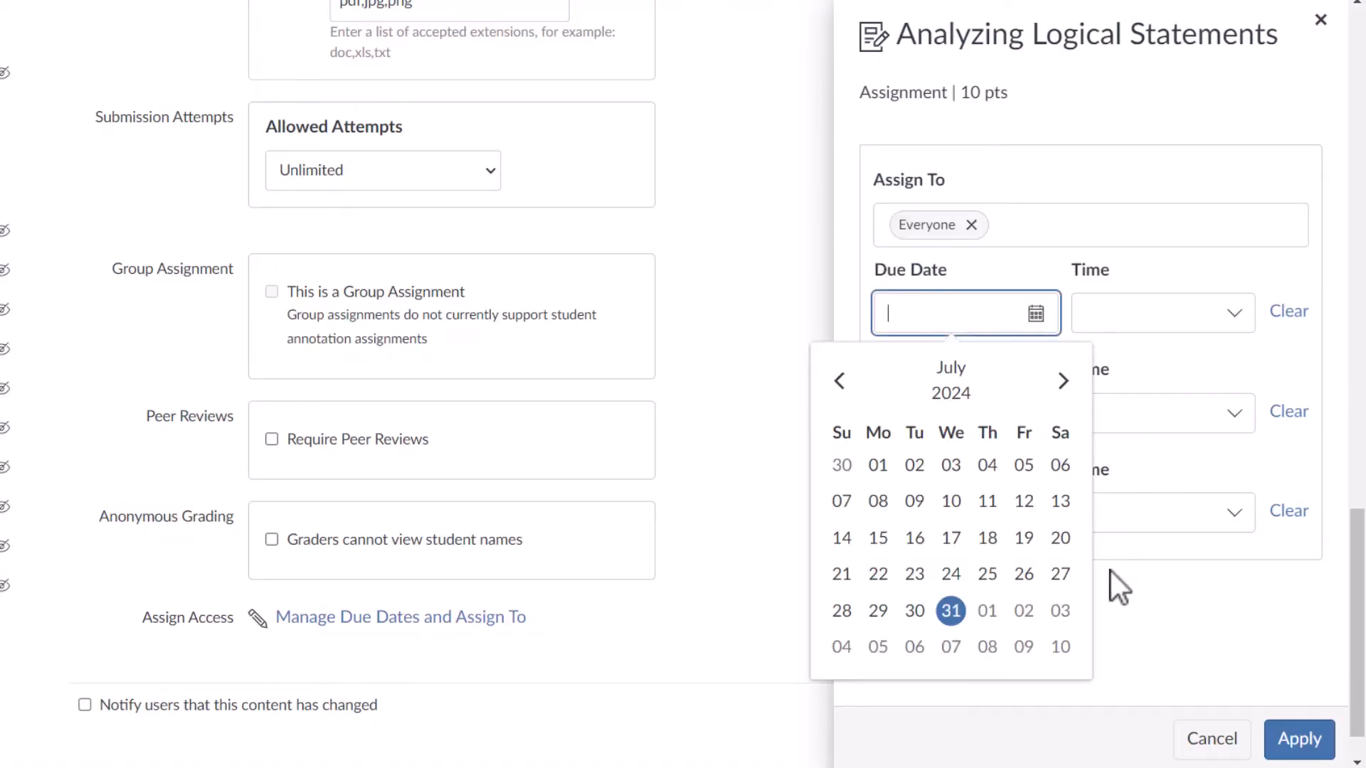
left_click(878, 647)
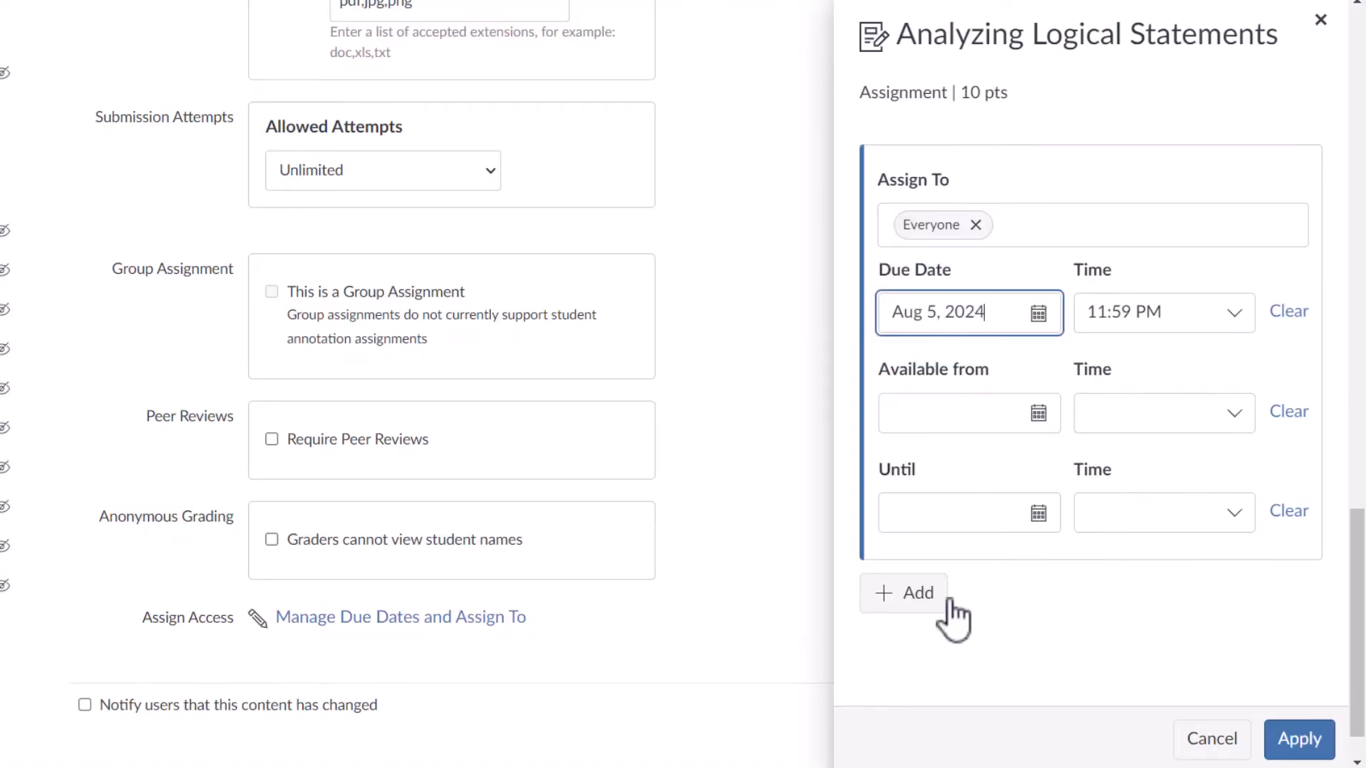
- Leave the Available from date empty and set the Until date for everyone to Aug 7, 2024
left_click(920, 425)
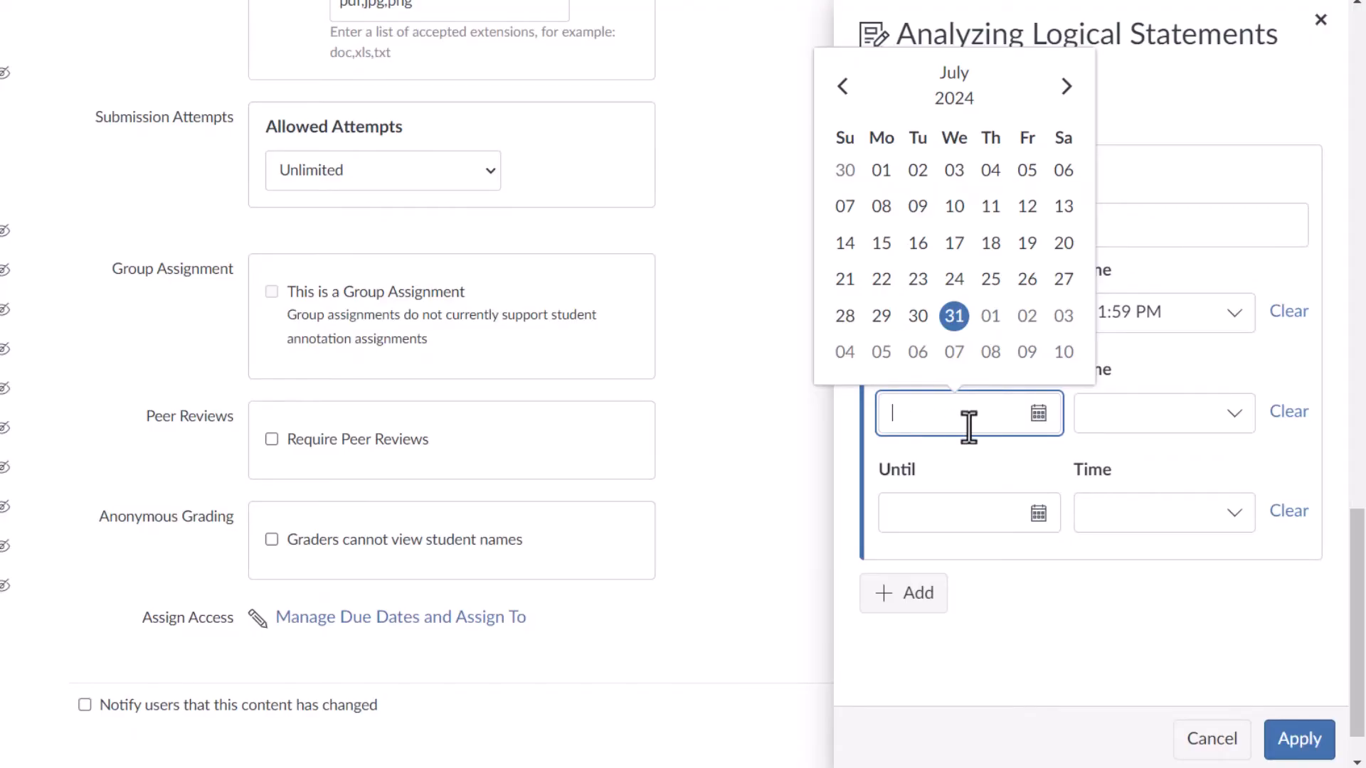
left_click(1176, 95)
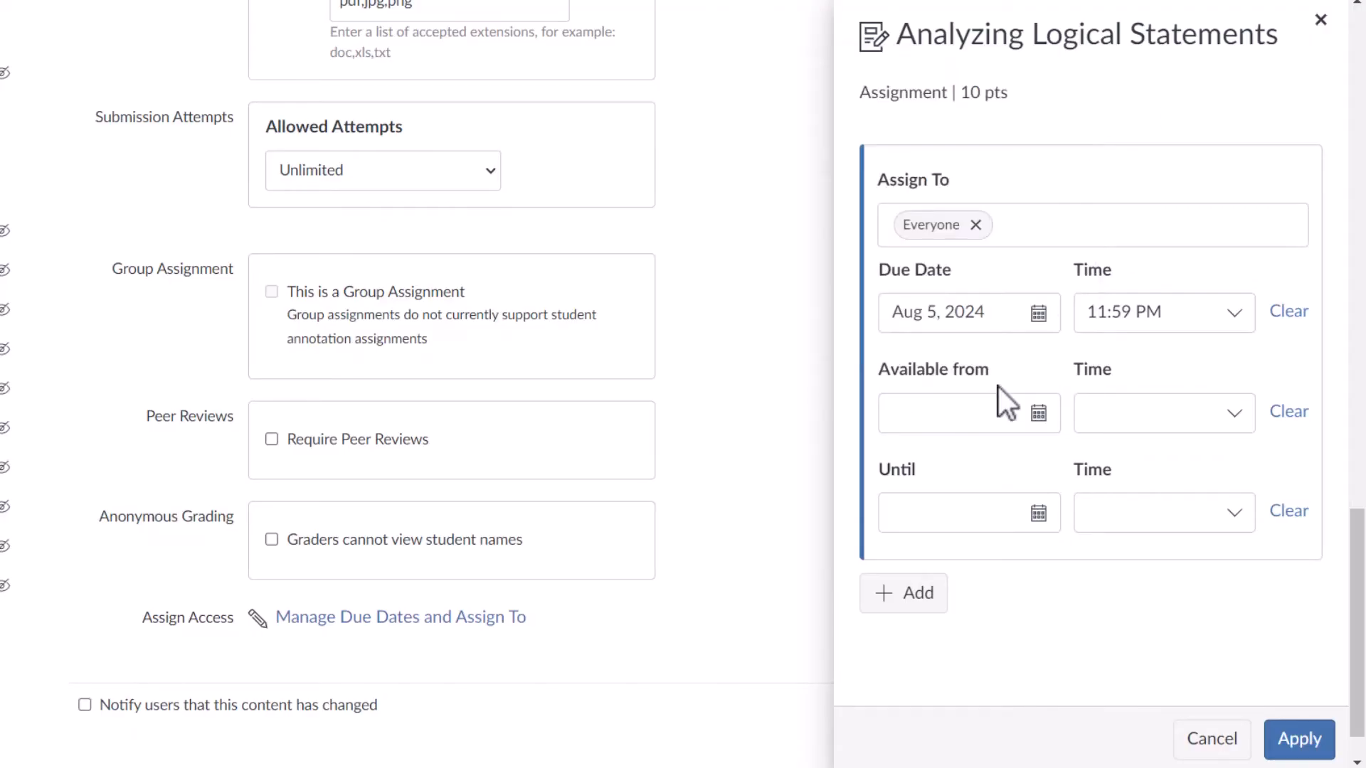
left_click(923, 520)
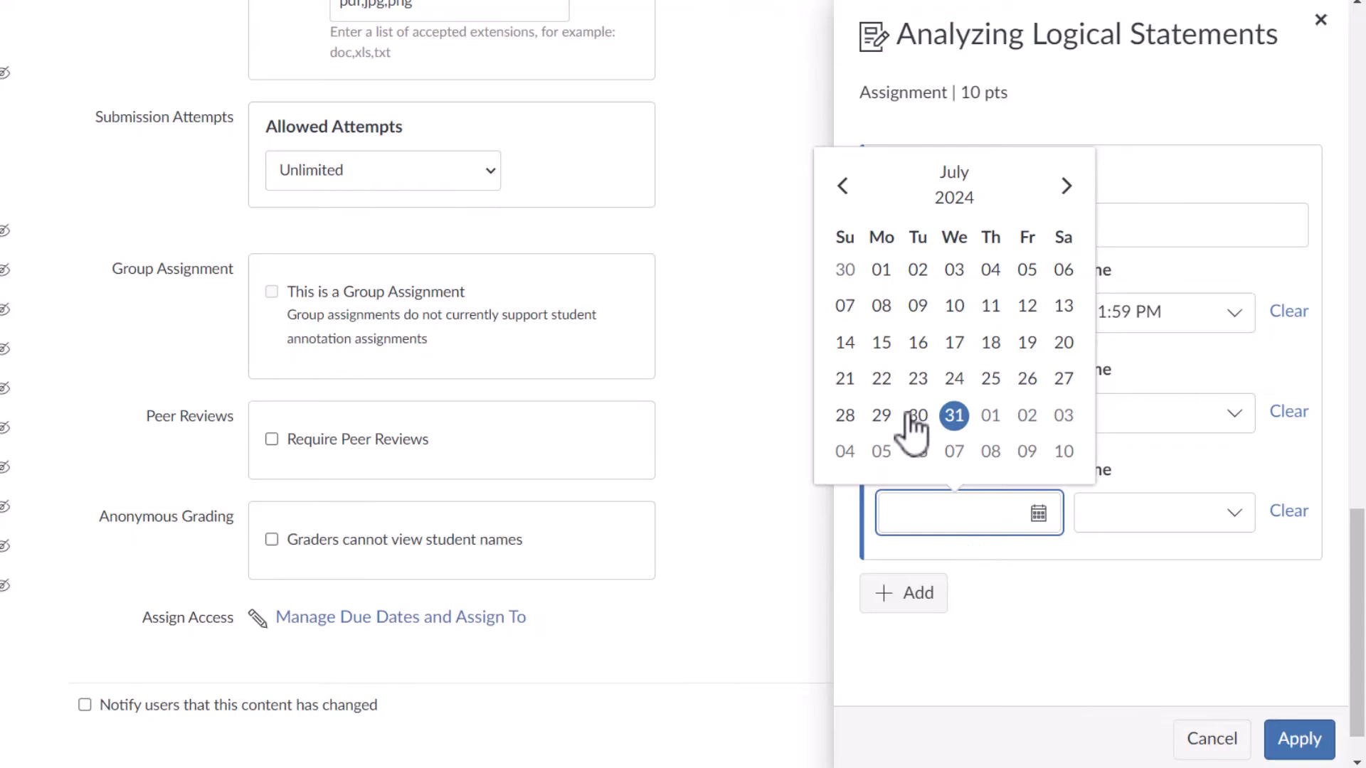
left_click(882, 453)
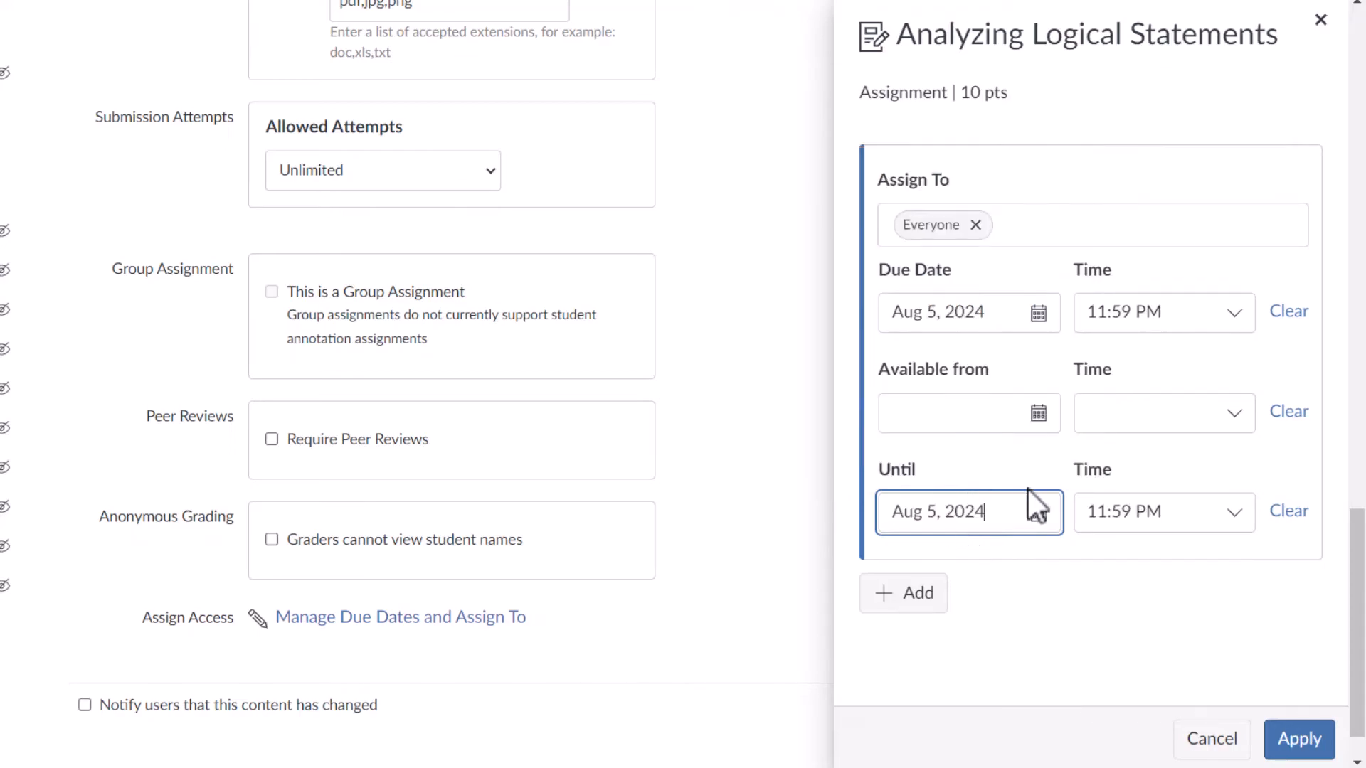
left_click(1041, 514)
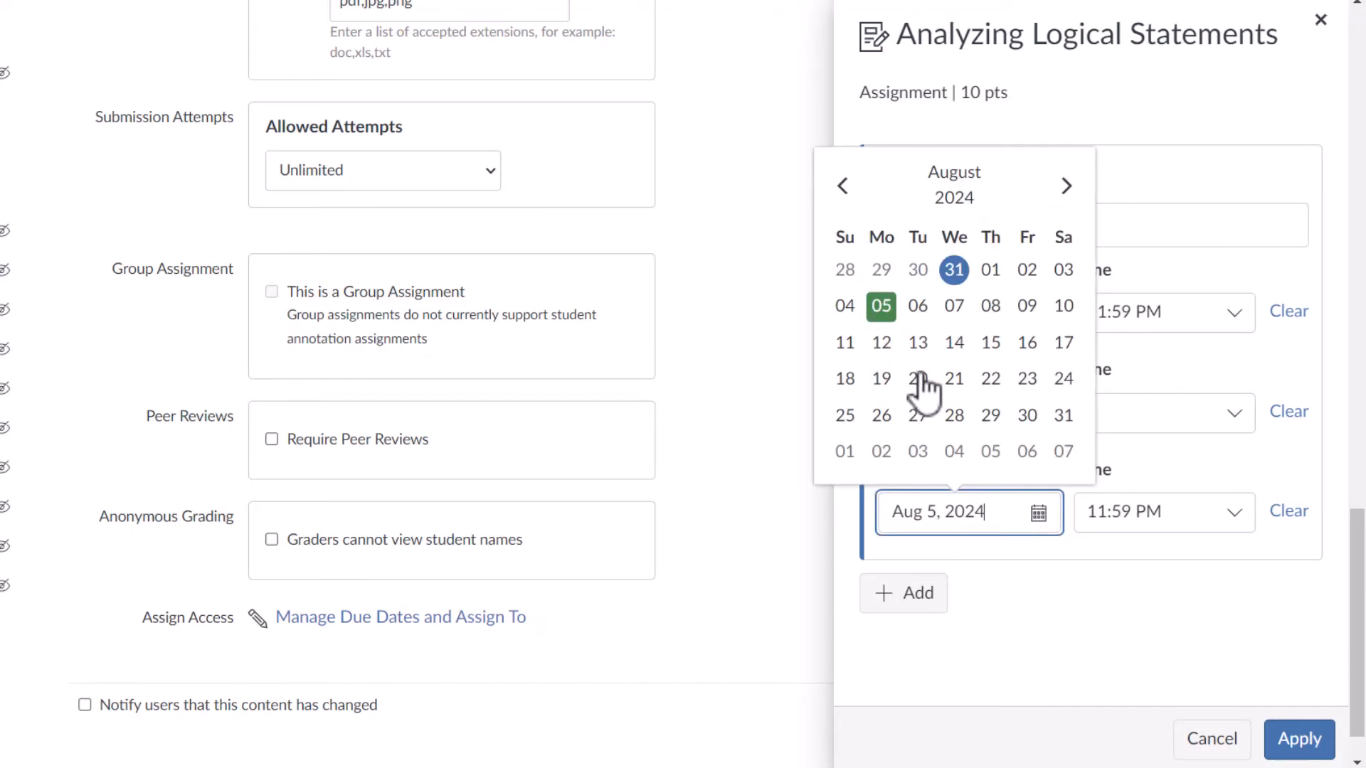
left_click(965, 314)
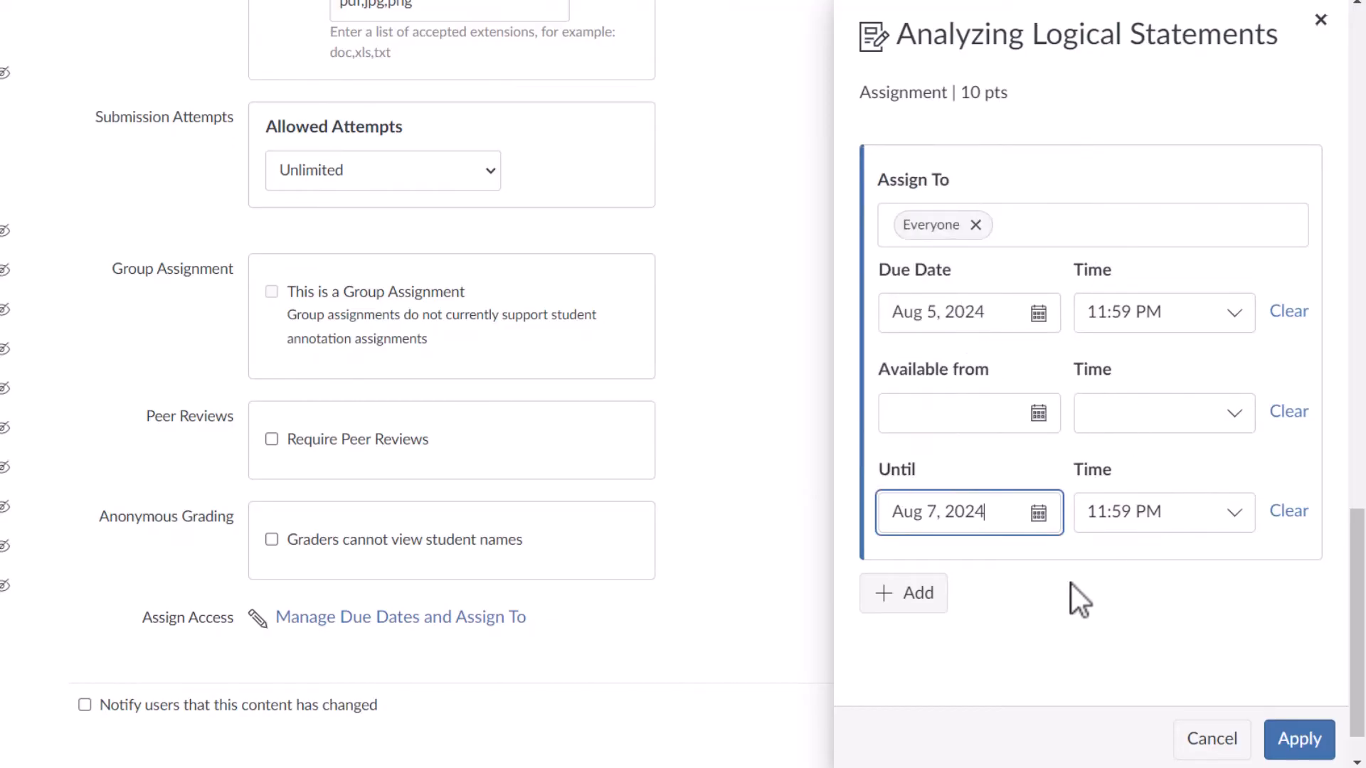
- Add a second Assign To entry and assign it to an individual student by name
left_click(923, 594)
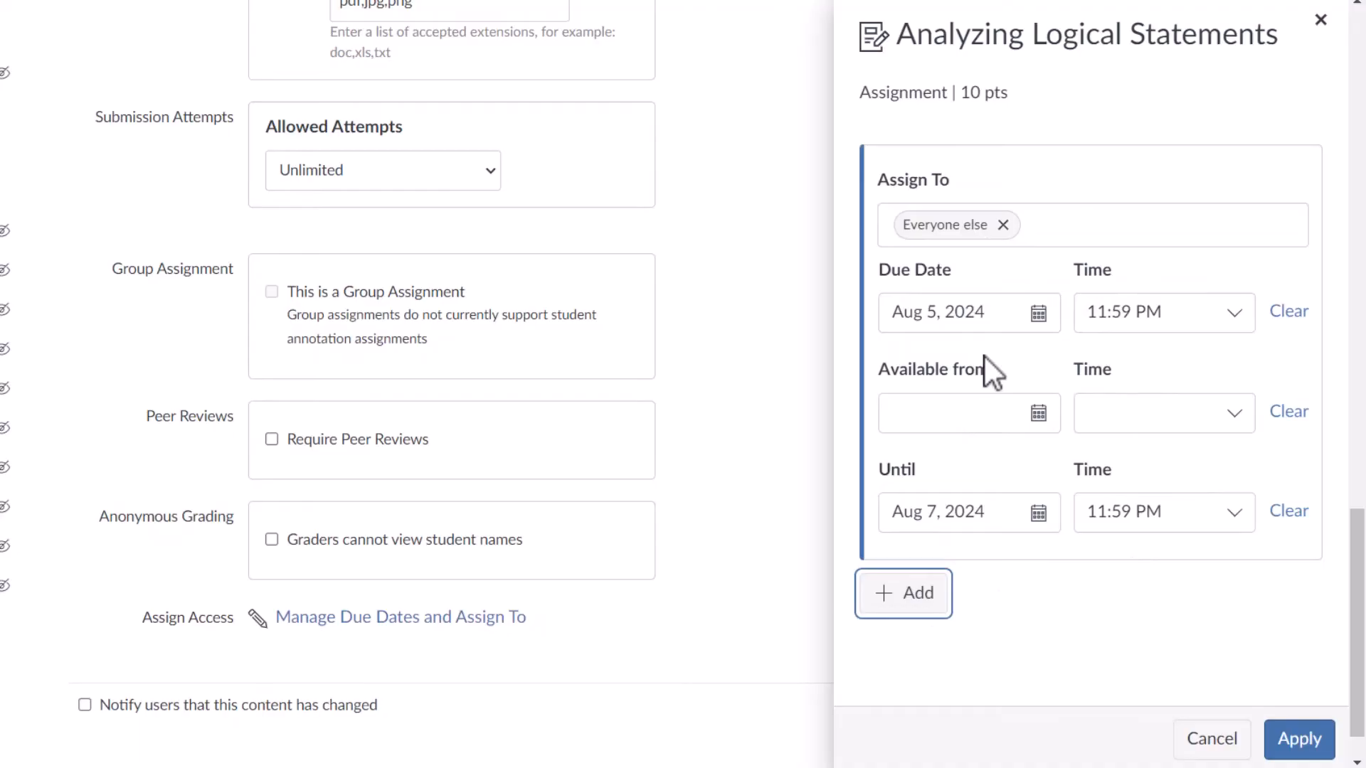
left_click(918, 599)
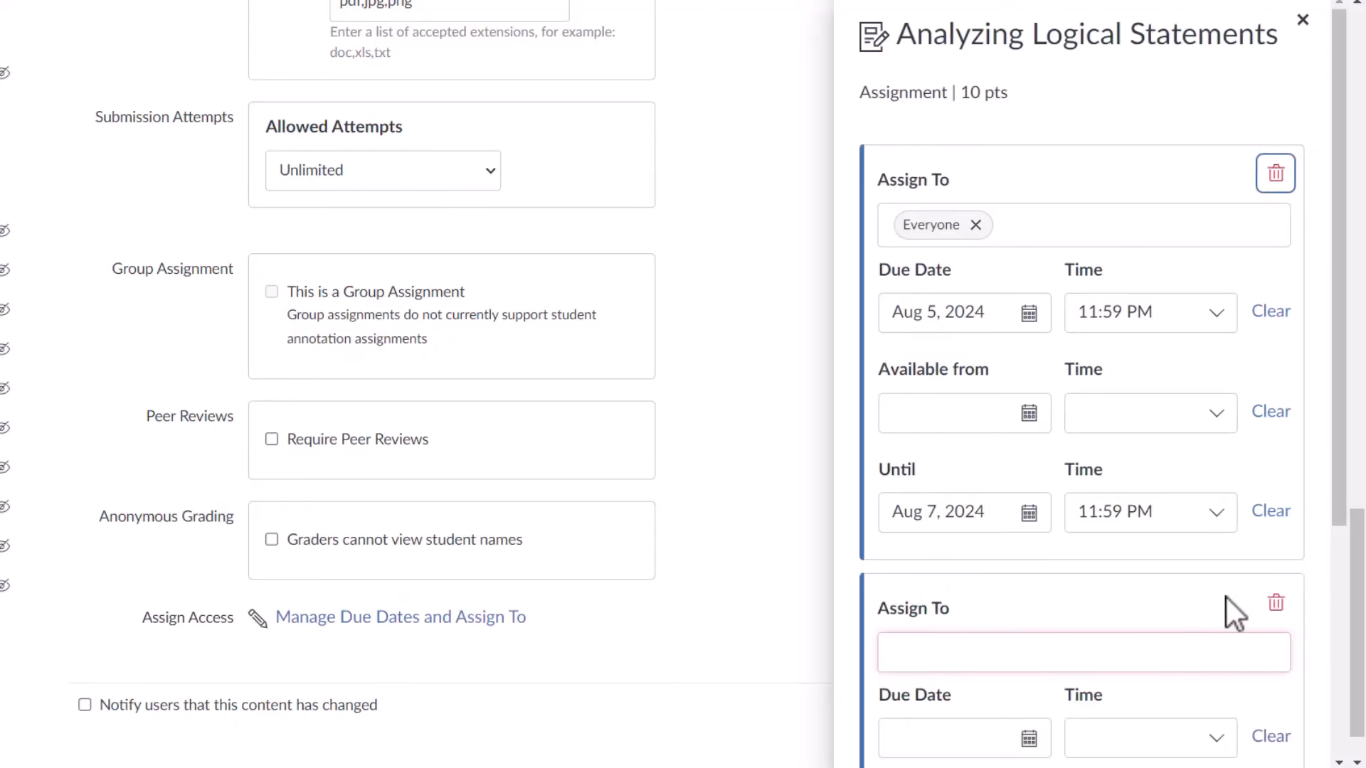
scroll(1231, 592, "down", 5)
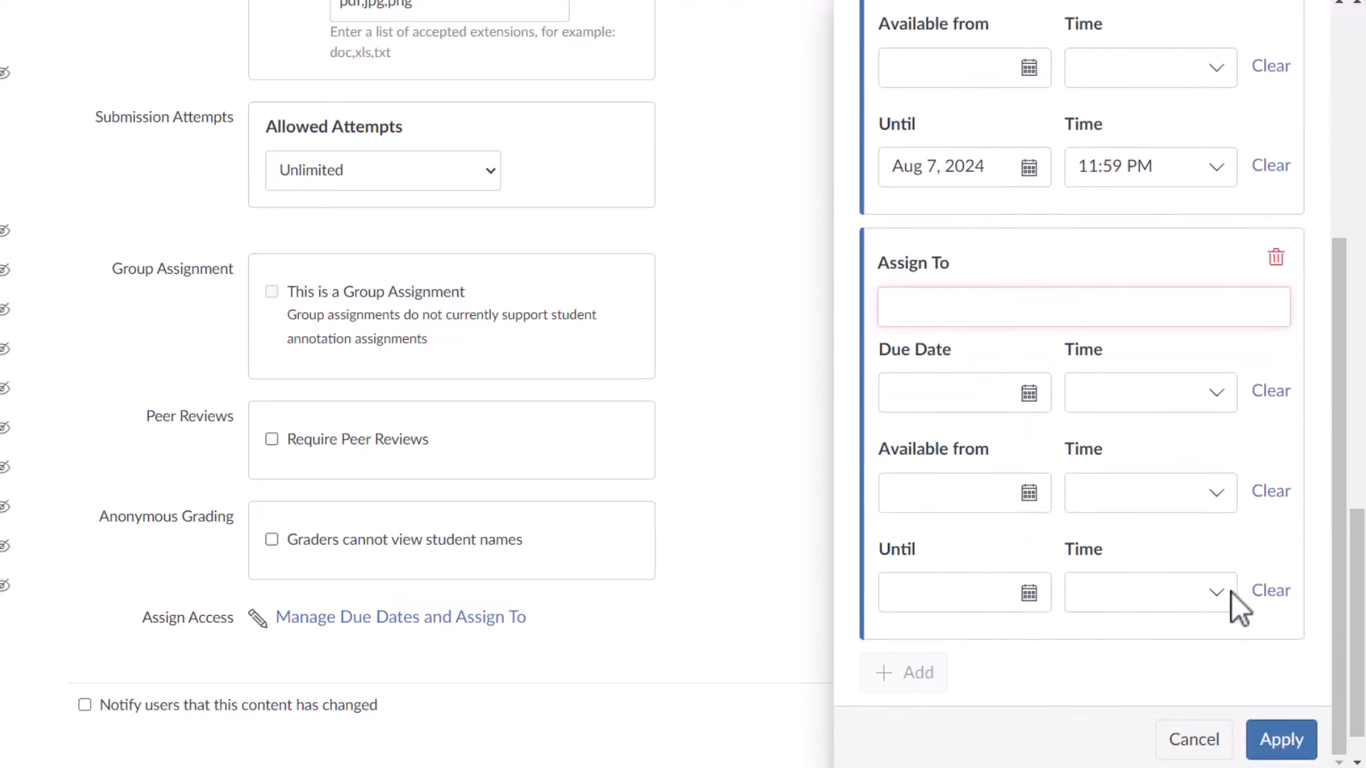
left_click(932, 312)
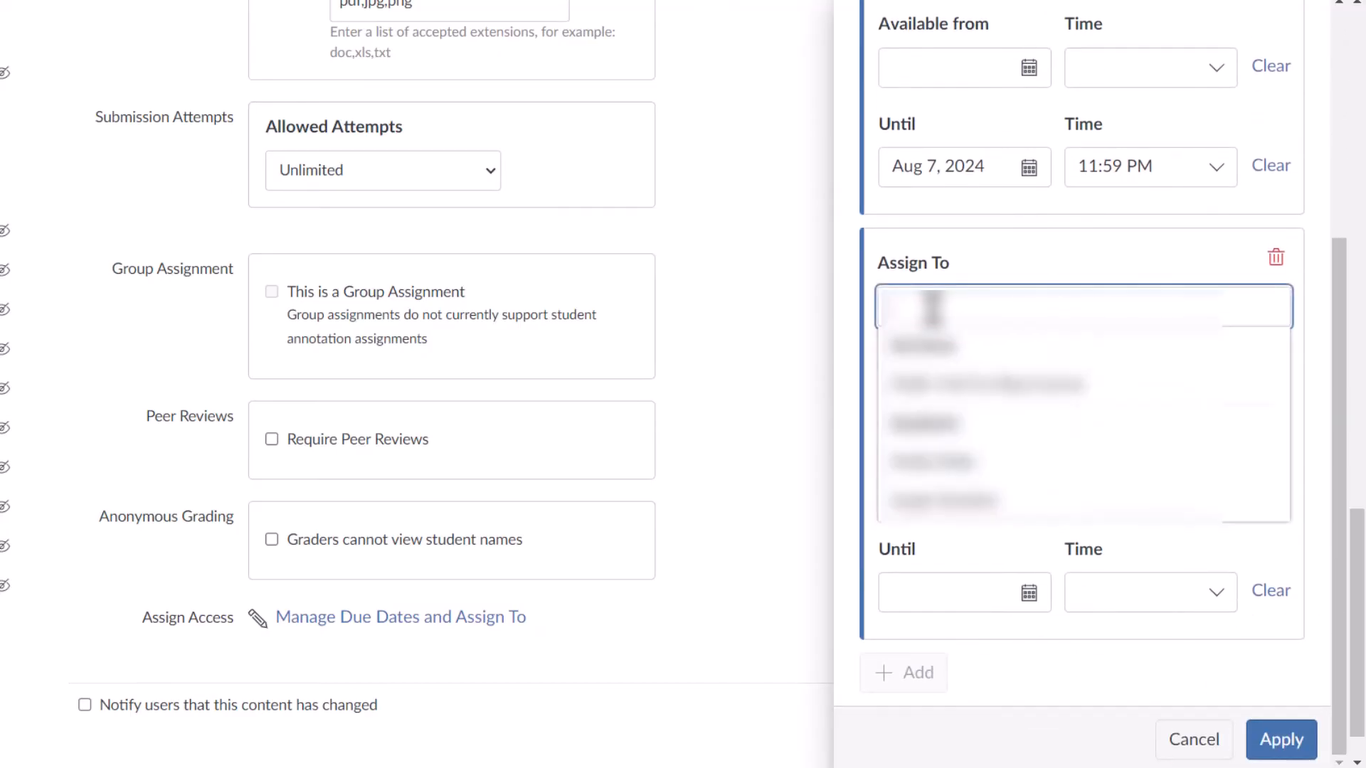
type("emil")
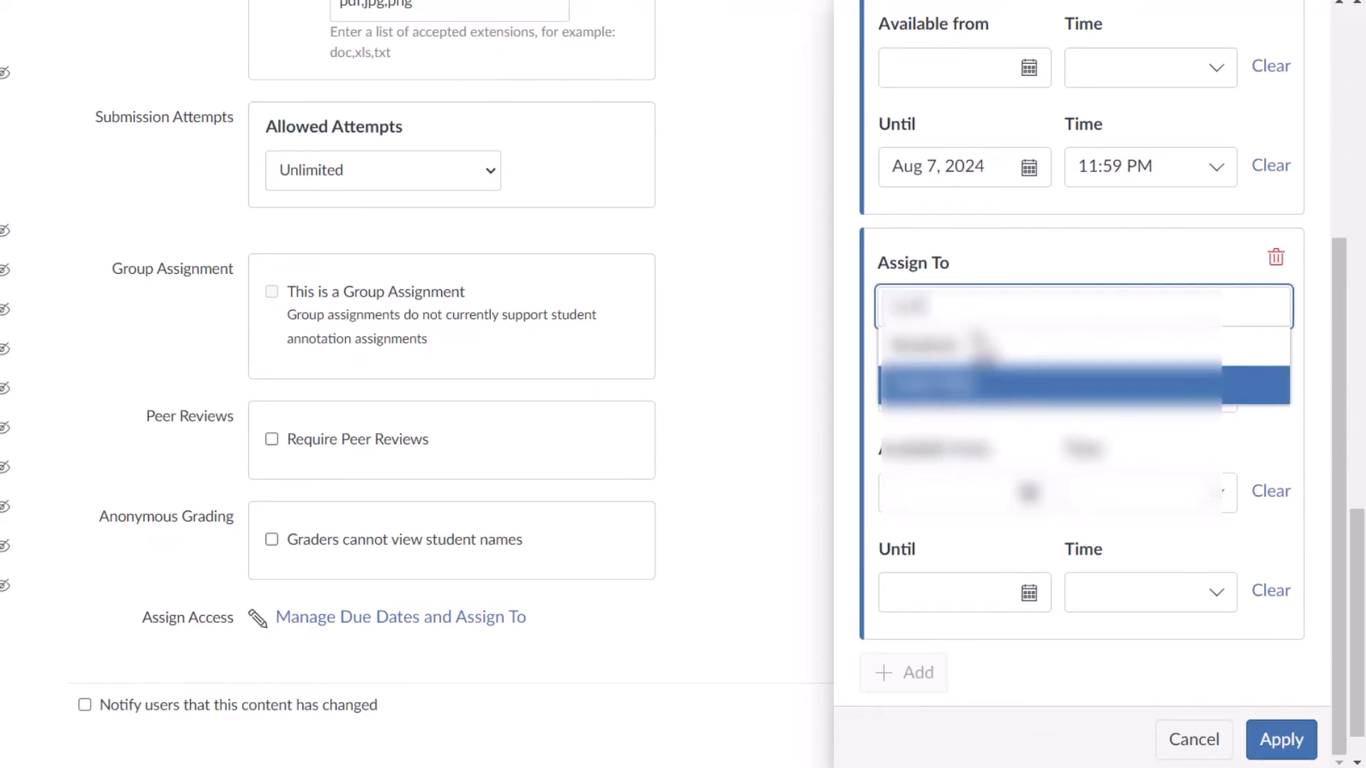
left_click(973, 382)
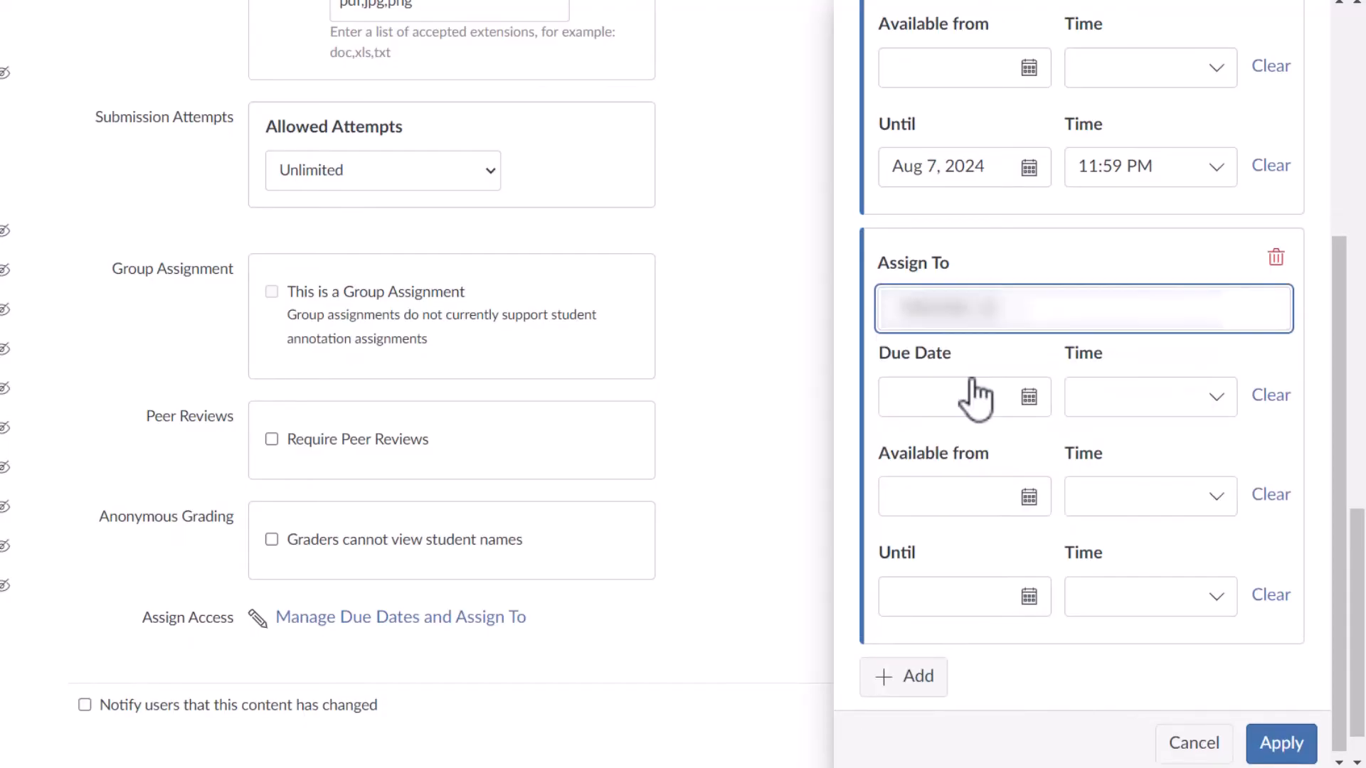
- Set the individual student's due date to Aug 9, 2024 and Until date to Aug 12, 2024
left_click(1030, 397)
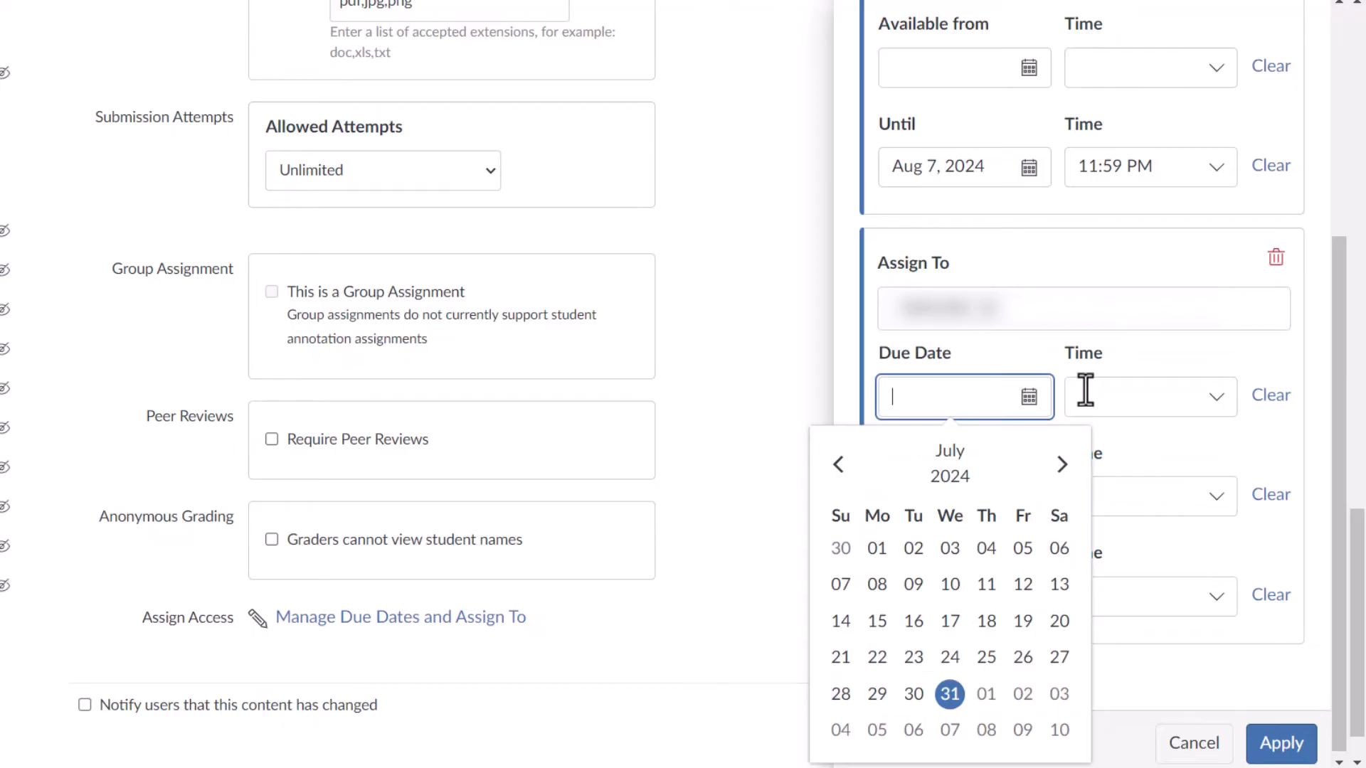
left_click(1023, 733)
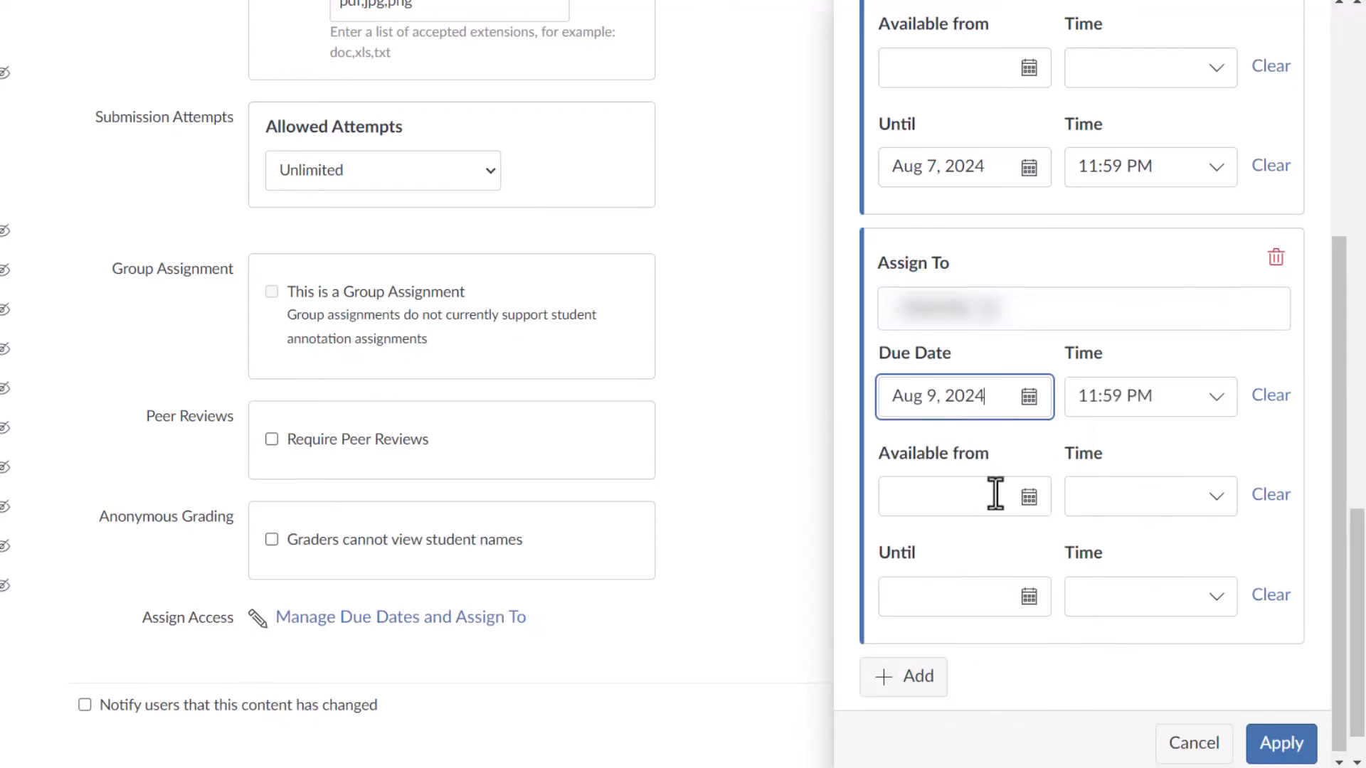
left_click(1029, 601)
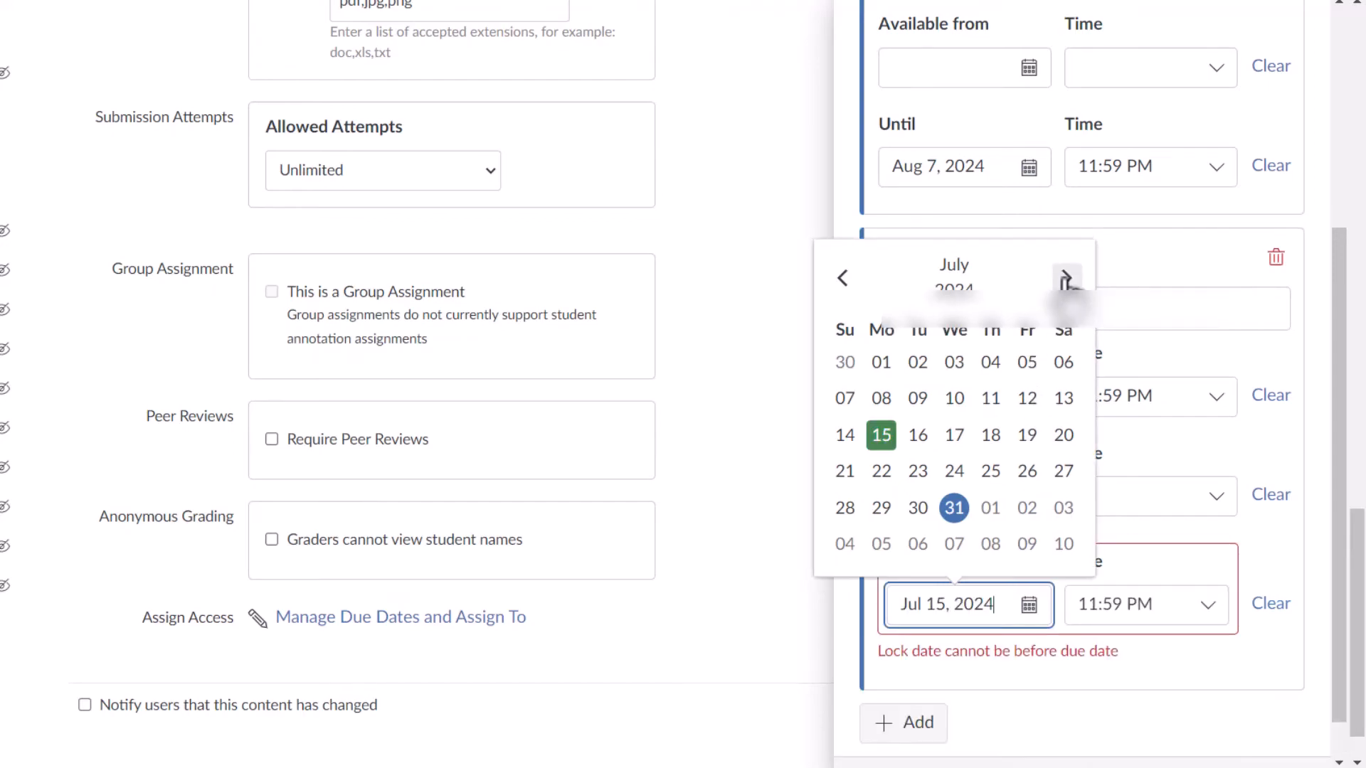
left_click(1067, 278)
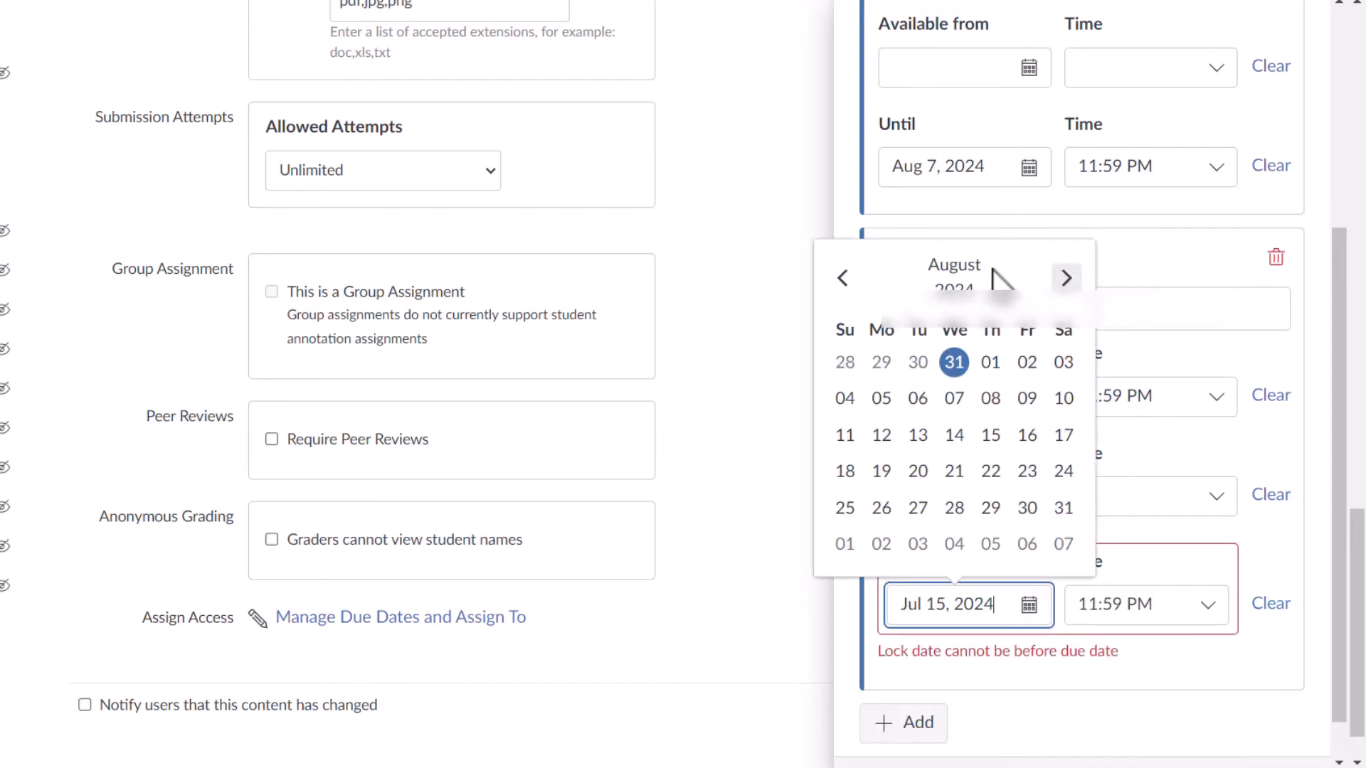
left_click(882, 434)
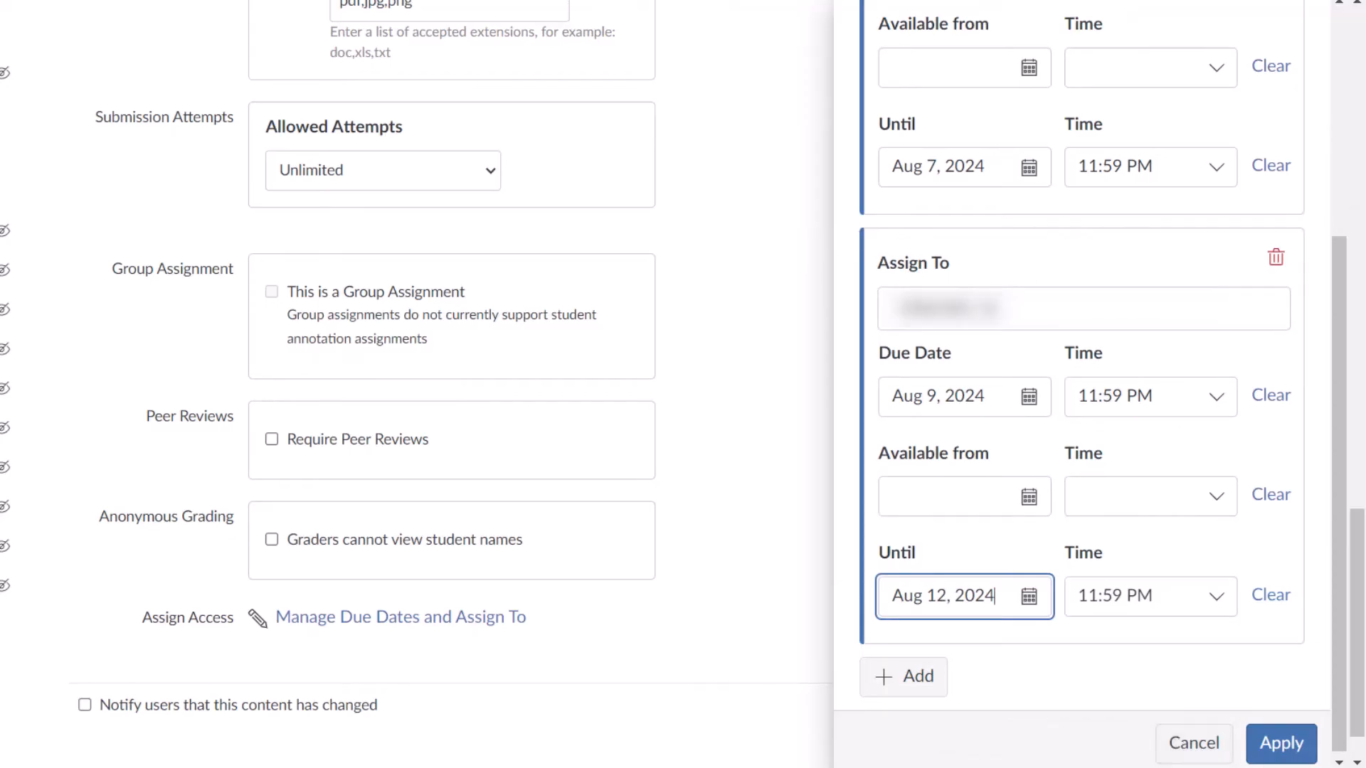
- Apply the assign access changes, then save and publish the assignment
left_click(1308, 747)
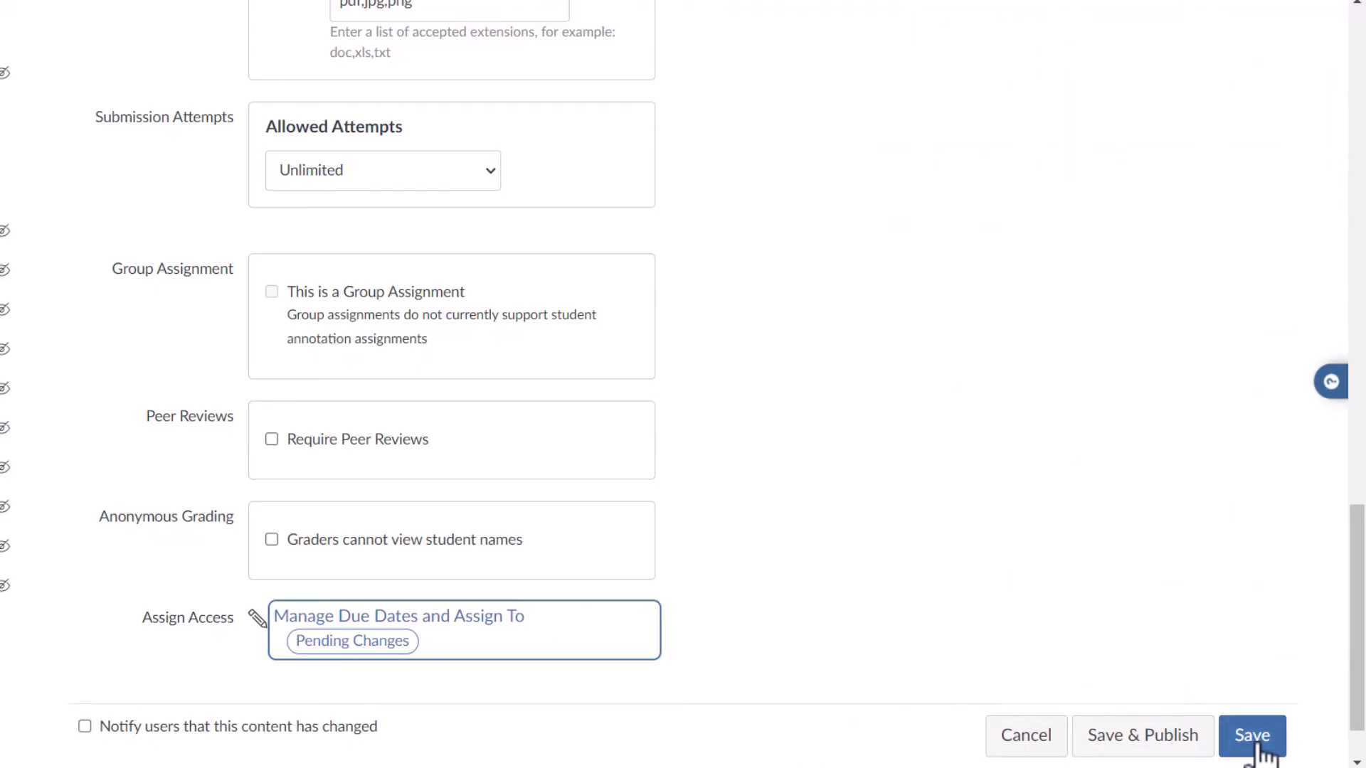
left_click(1149, 738)
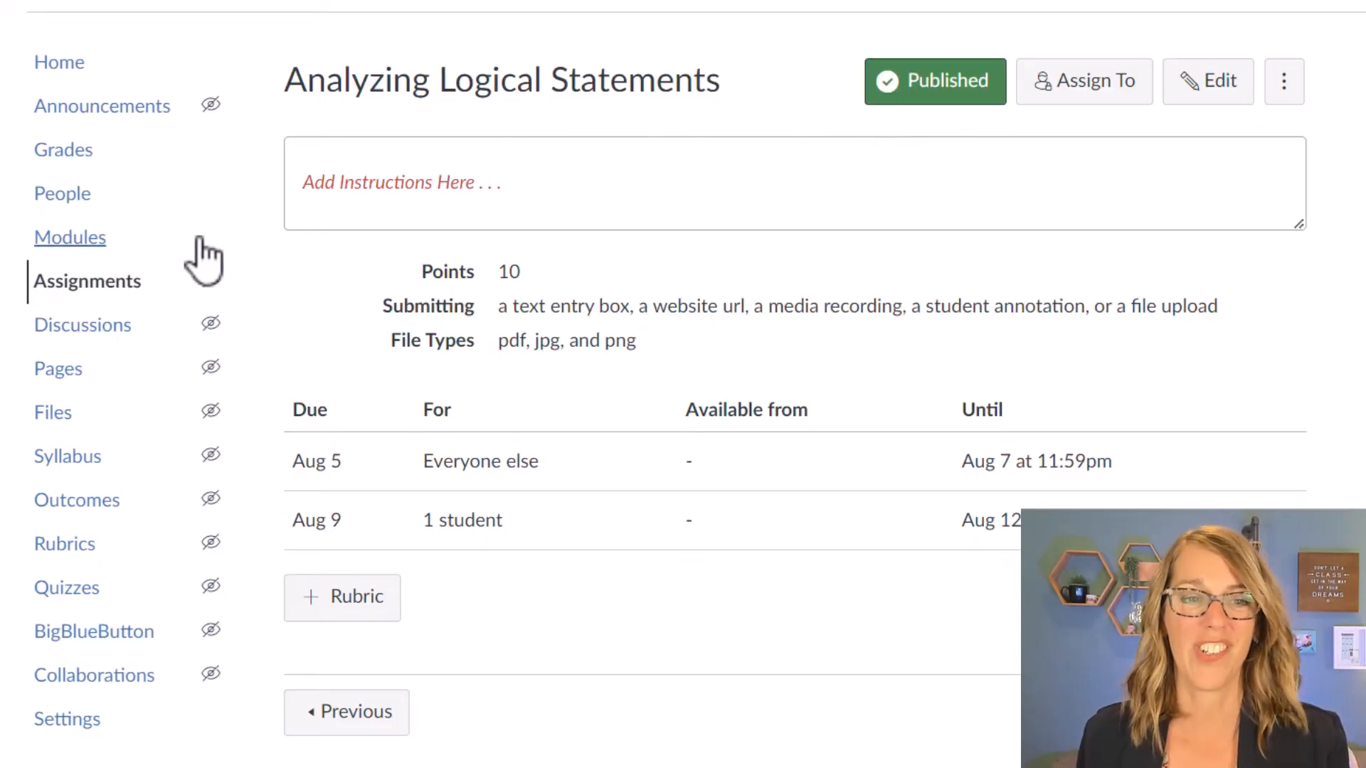
left_click(91, 240)
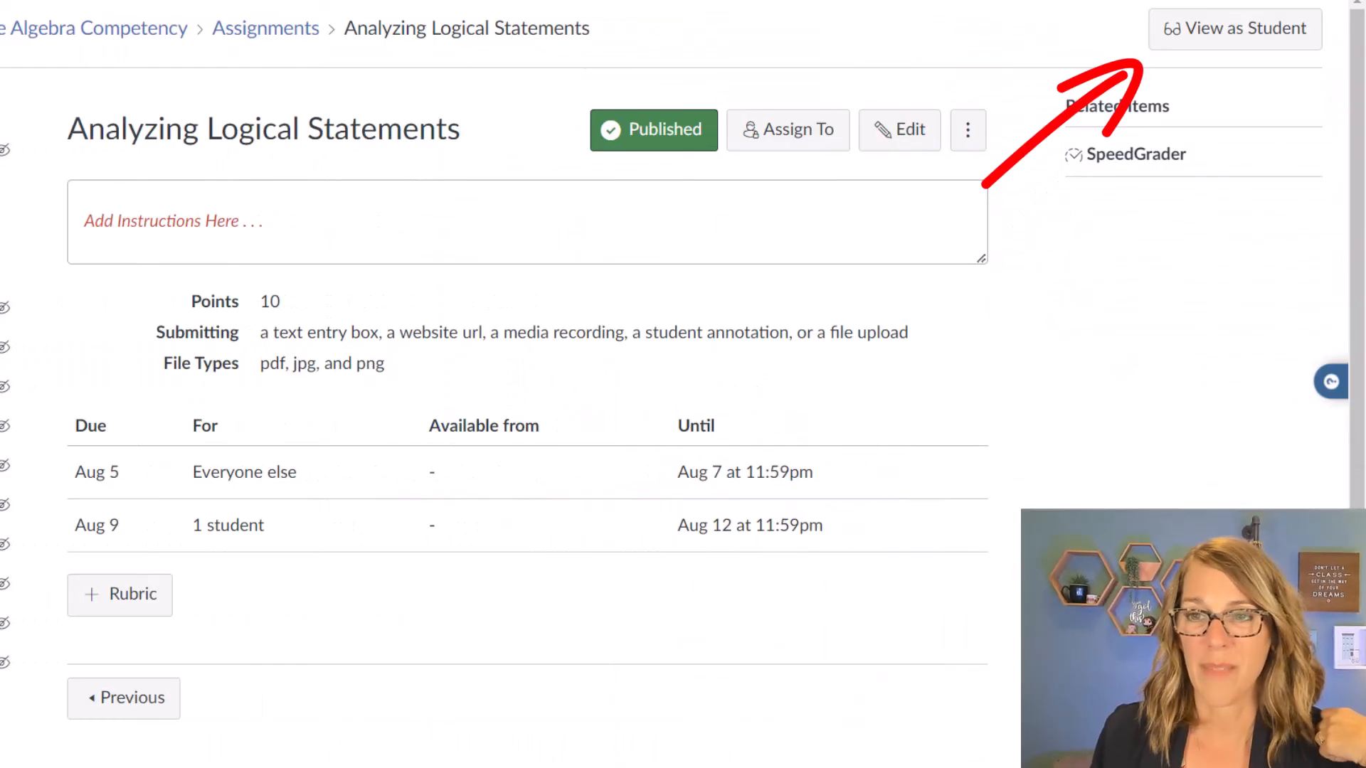
- View the published assignment as a student and look over its details, submission options and the annotation worksheet
left_click(1240, 30)
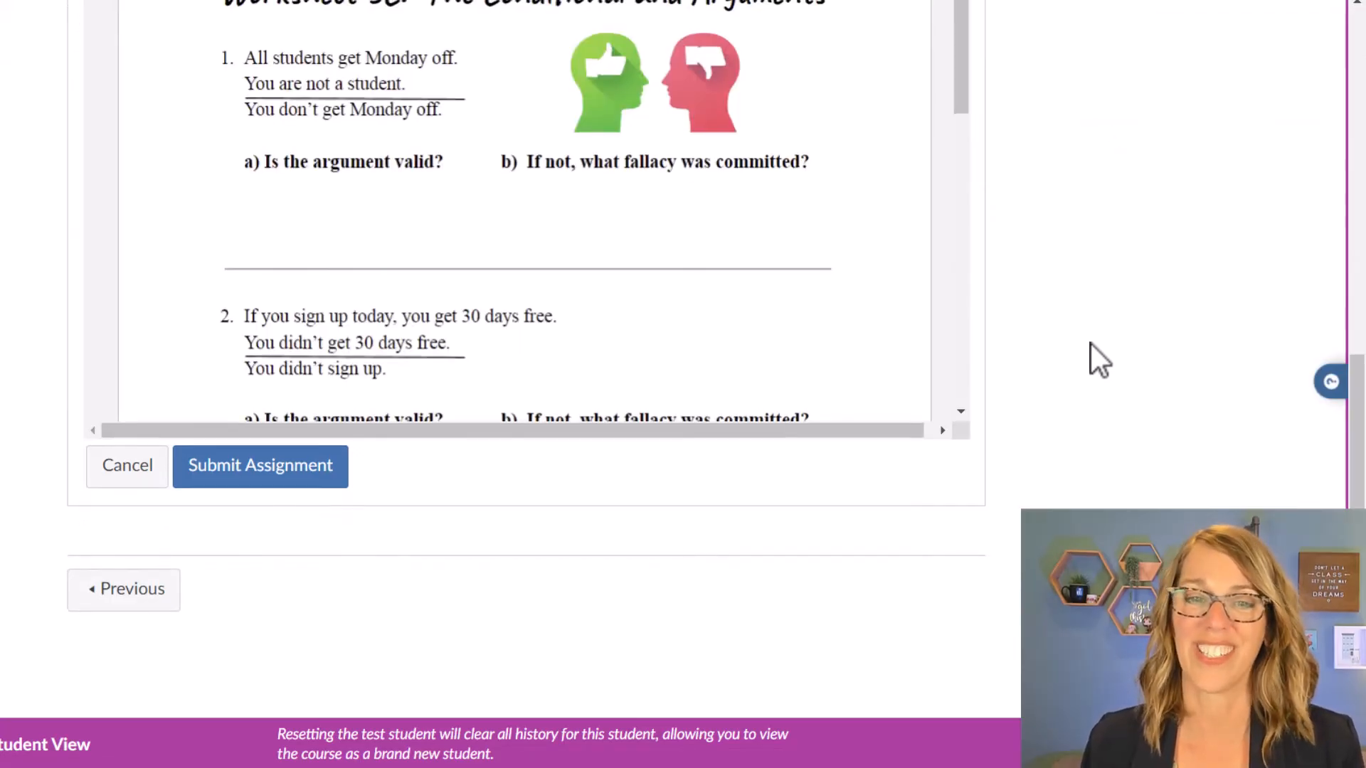
scroll(1089, 360, "up", 8)
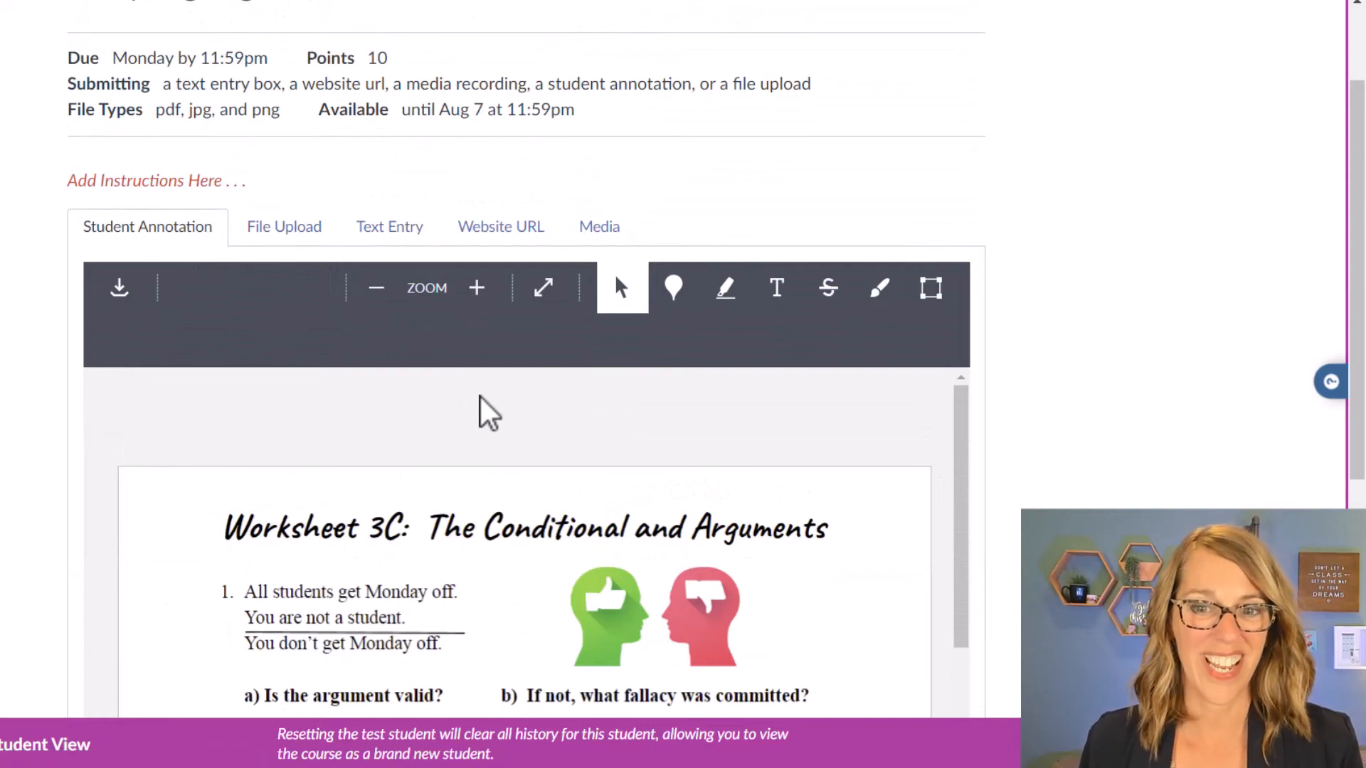
scroll(479, 412, "down", 3)
scroll(754, 555, "down", 6)
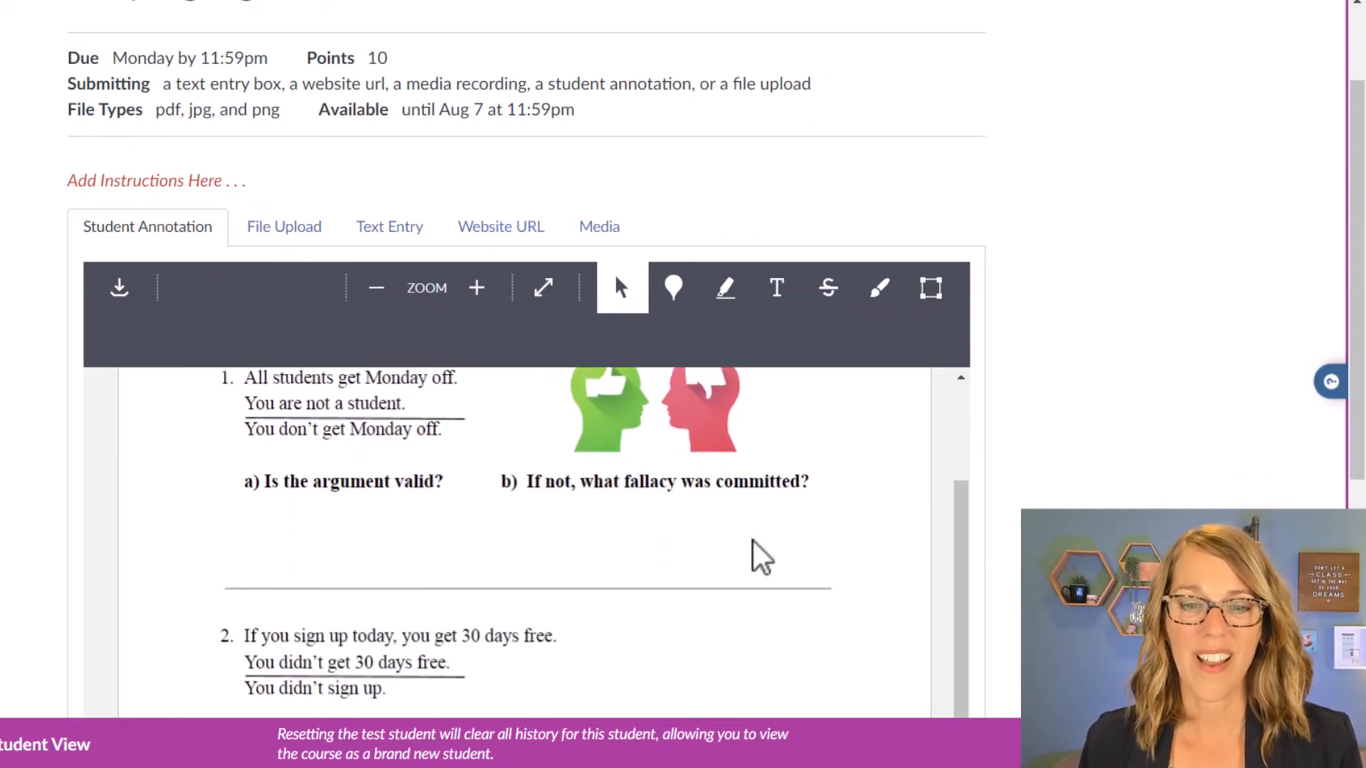
scroll(756, 556, "up", 3)
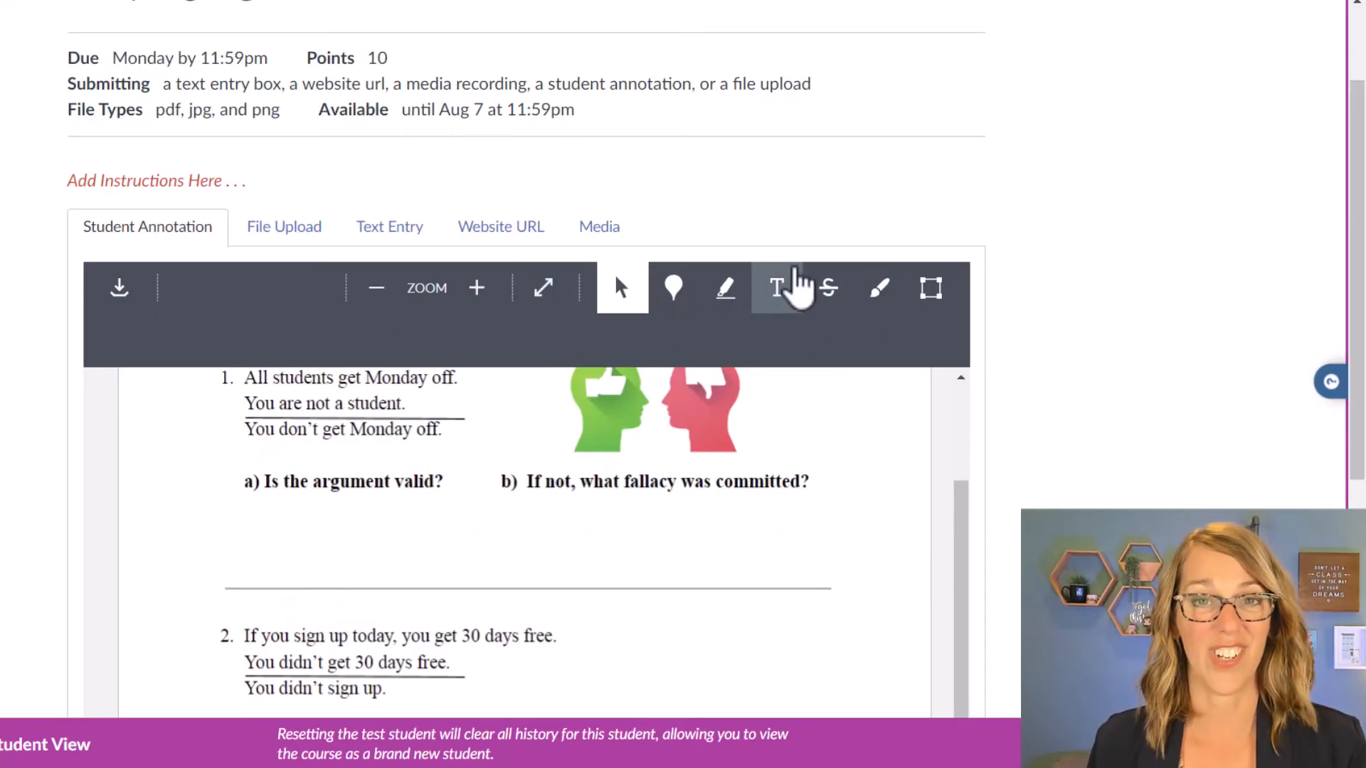
- Annotate question 1 in light blue text with "Invalid" for part a and "Fallacy of the Inverse" for part b
left_click(777, 299)
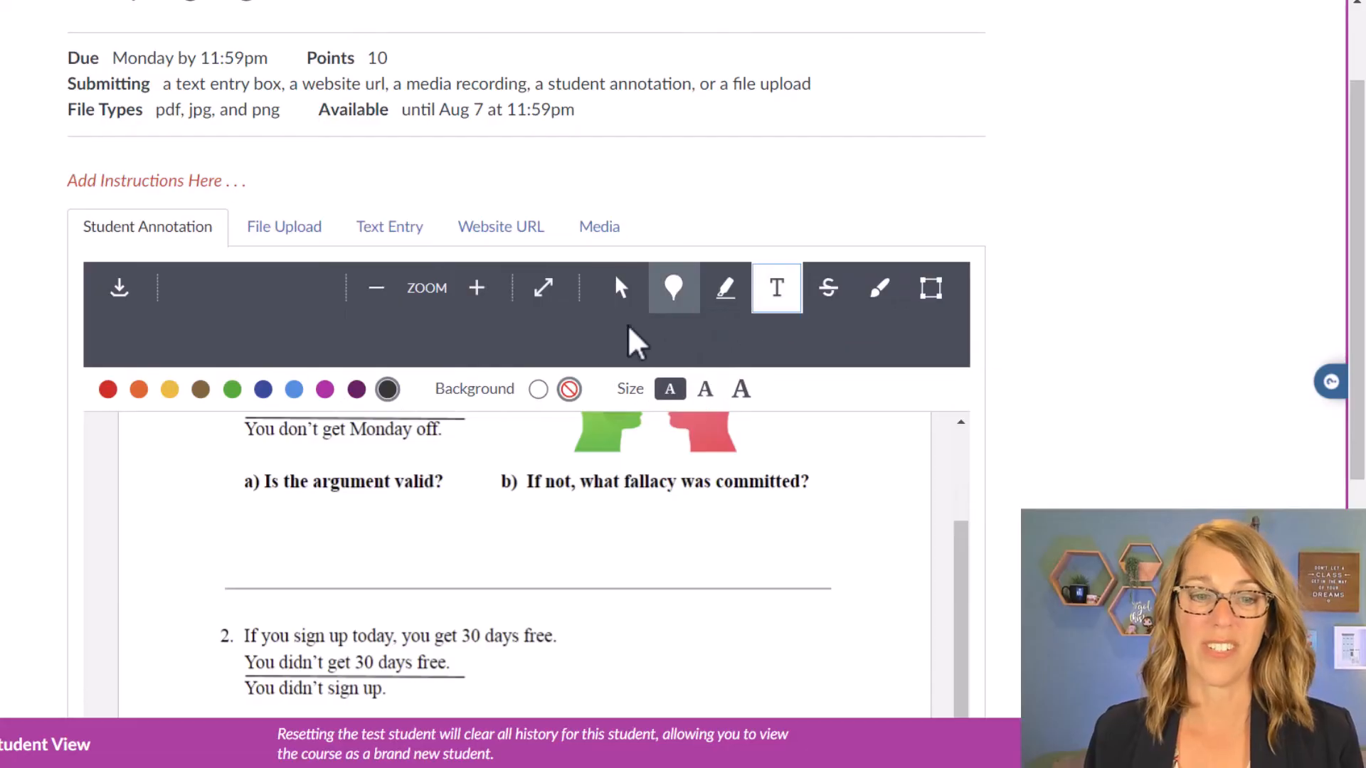
left_click(294, 391)
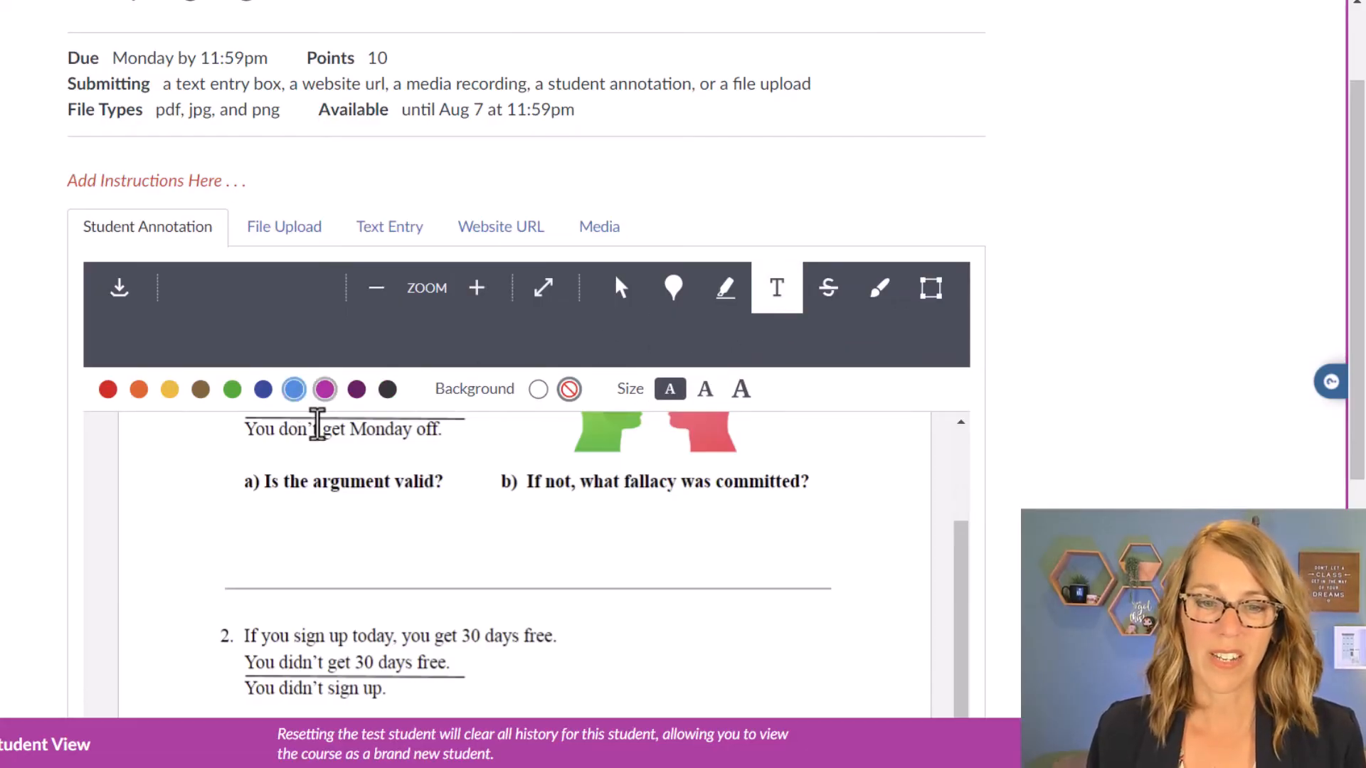
left_click(256, 524)
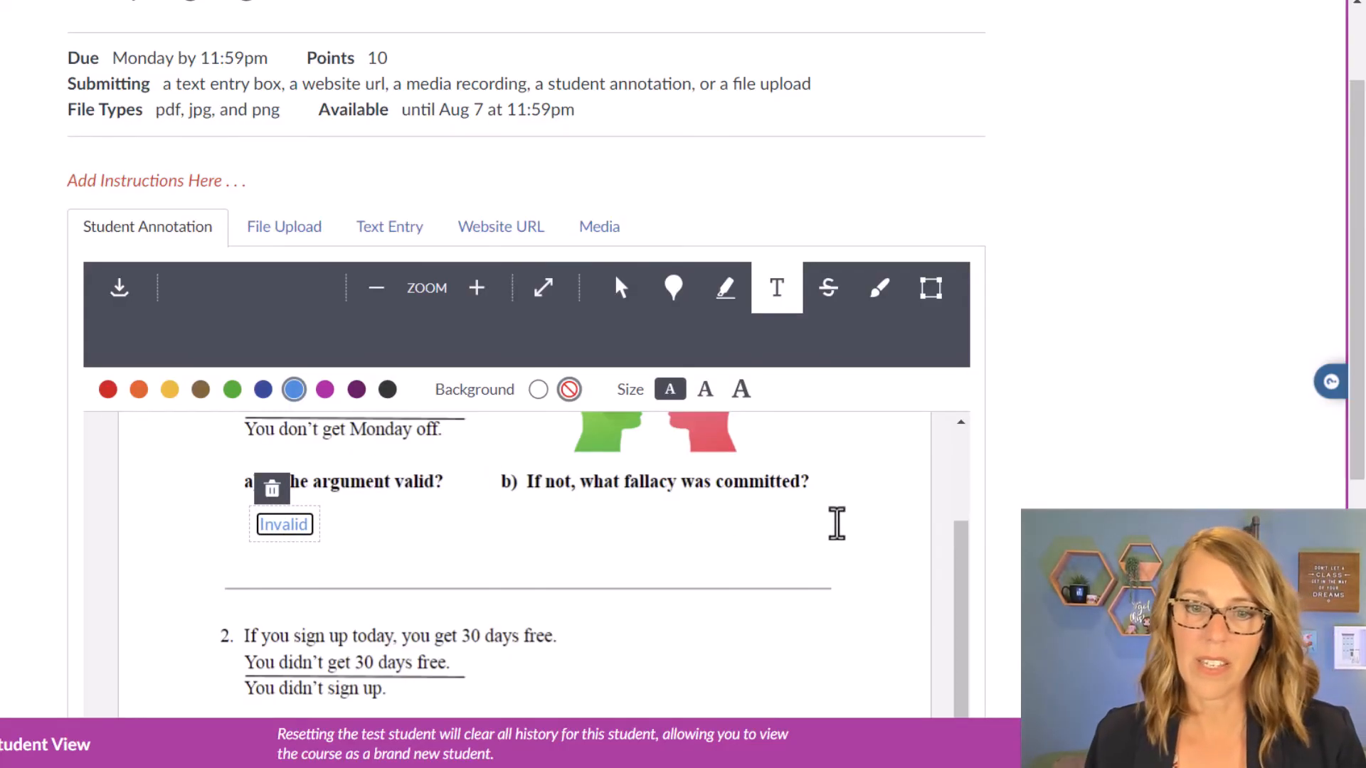
left_click(542, 526)
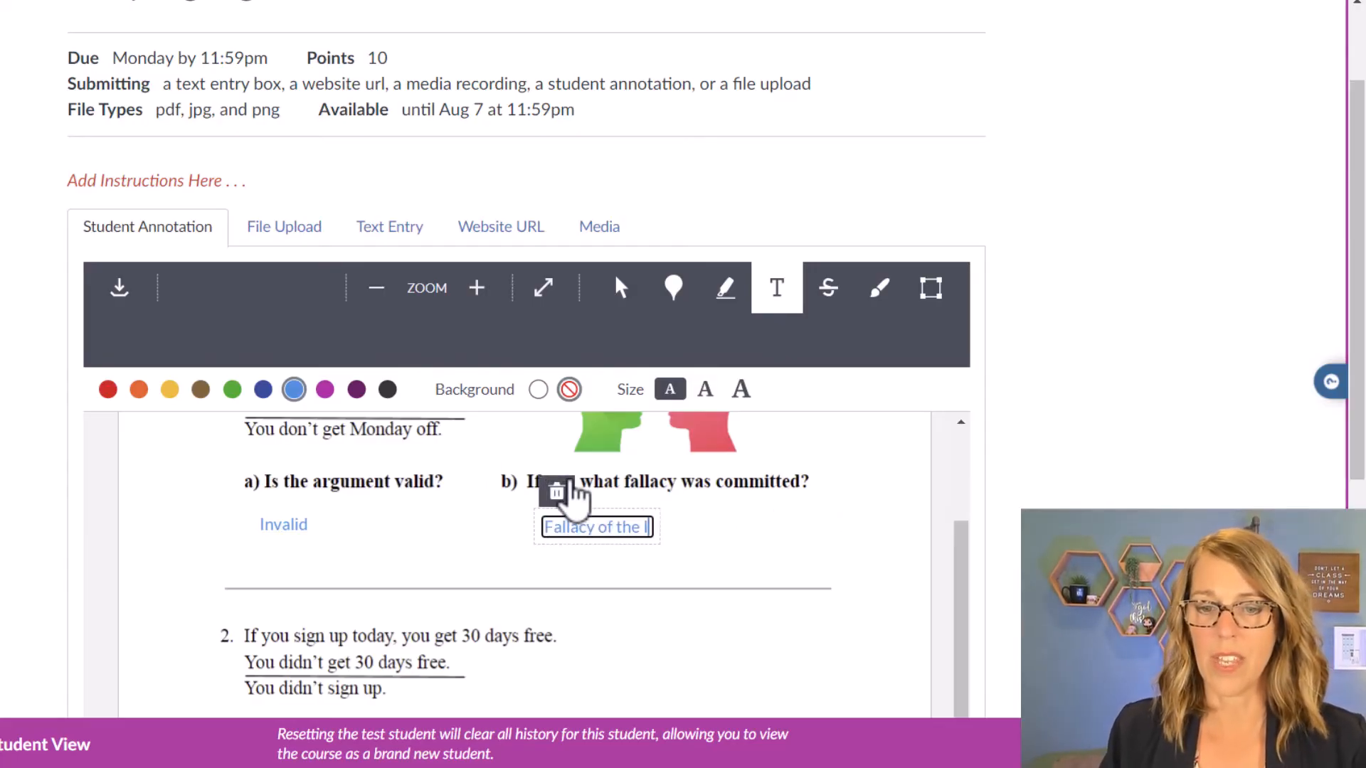
type("Fallacy of the Inverse")
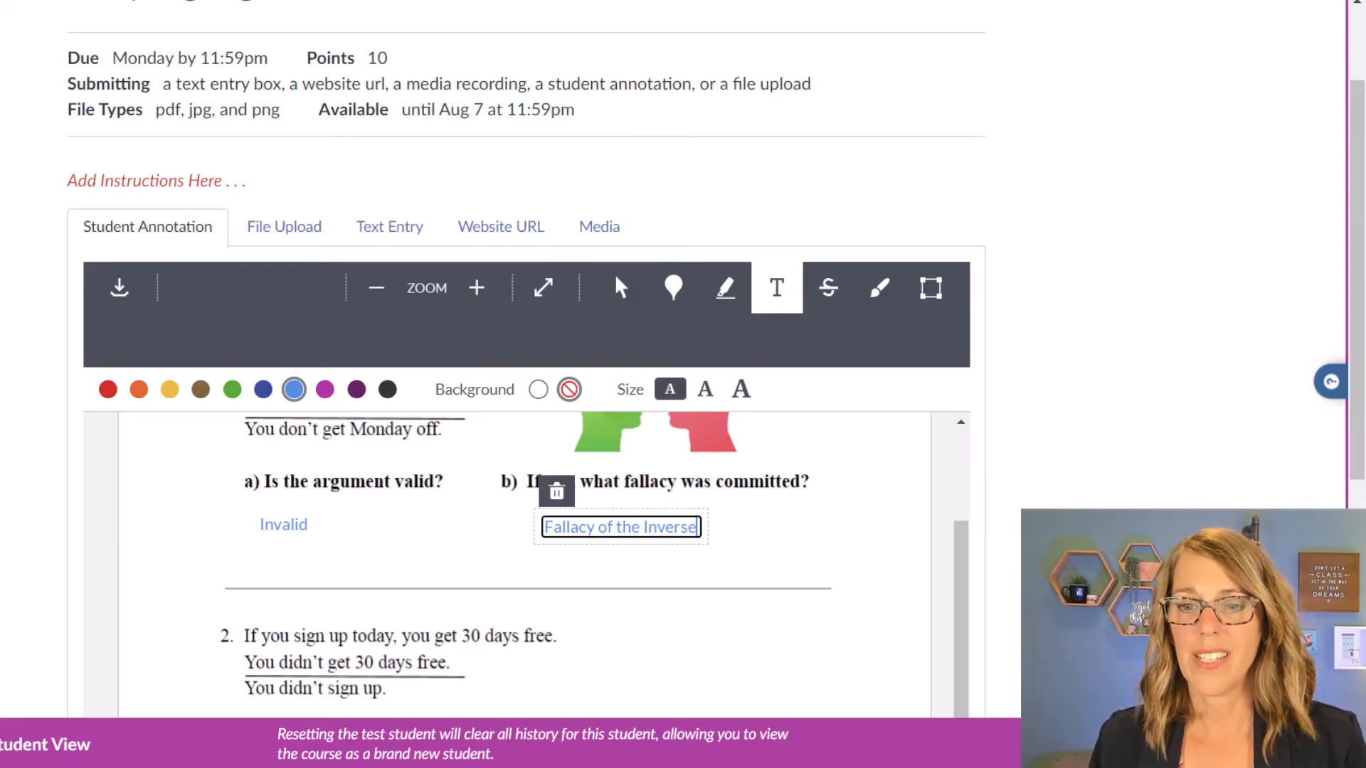
- Place an empty text annotation below question 2 part a of the worksheet
scroll(280, 564, "down", 3)
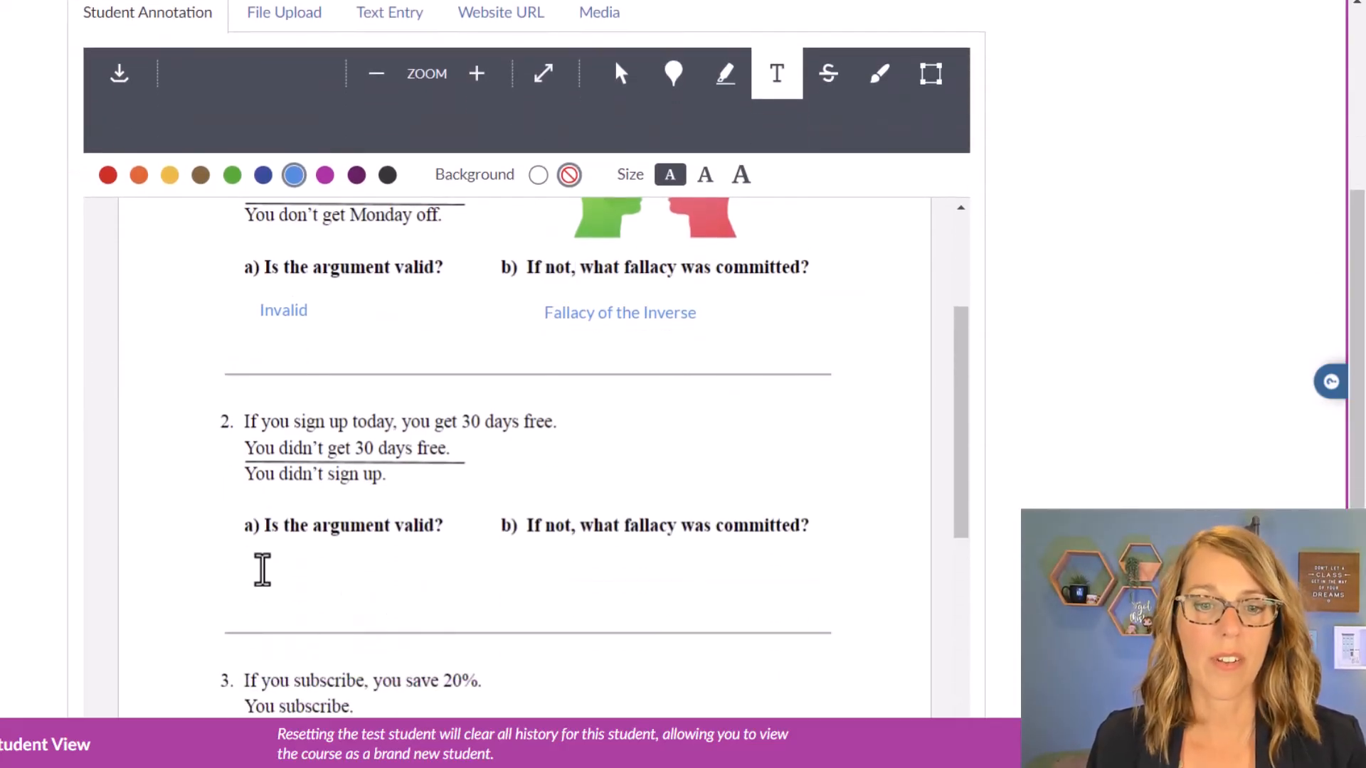
left_click(262, 569)
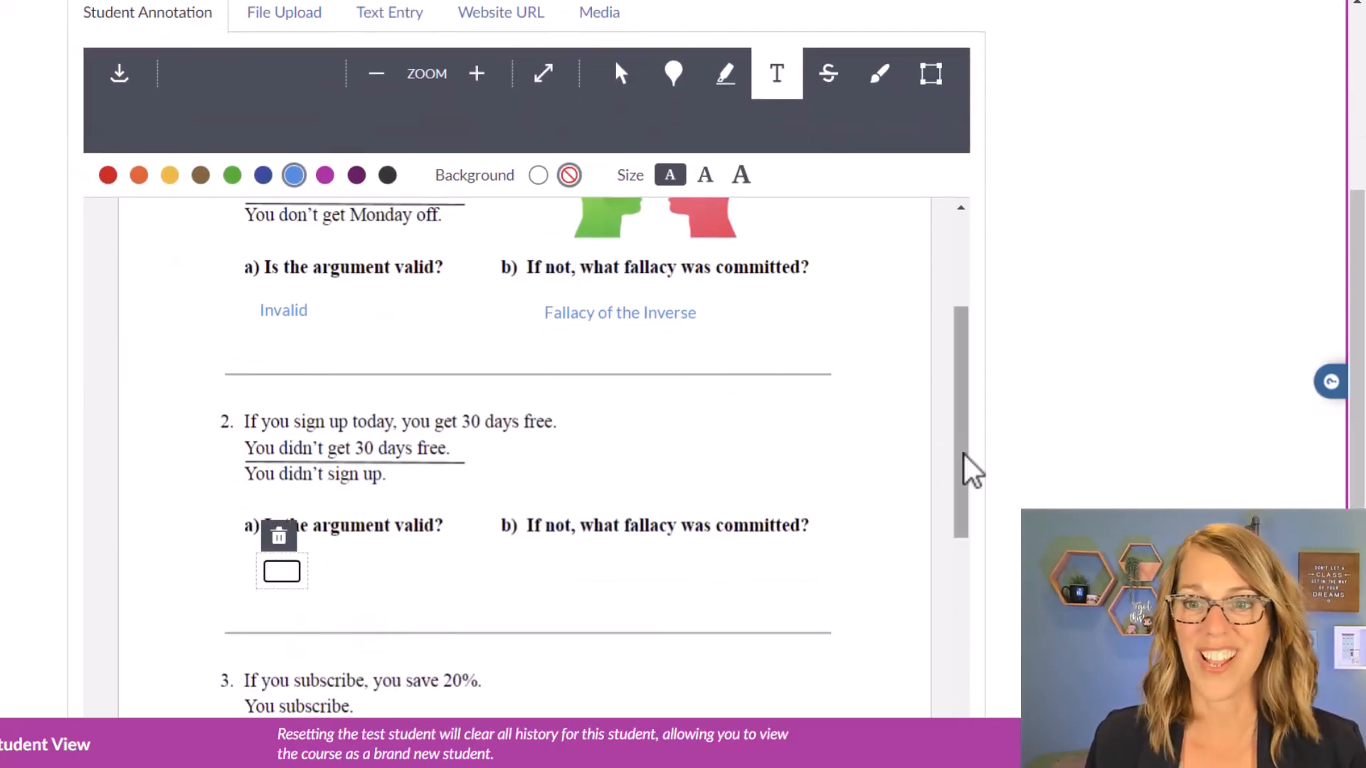
scroll(519, 525, "down", 3)
scroll(487, 517, "up", 2)
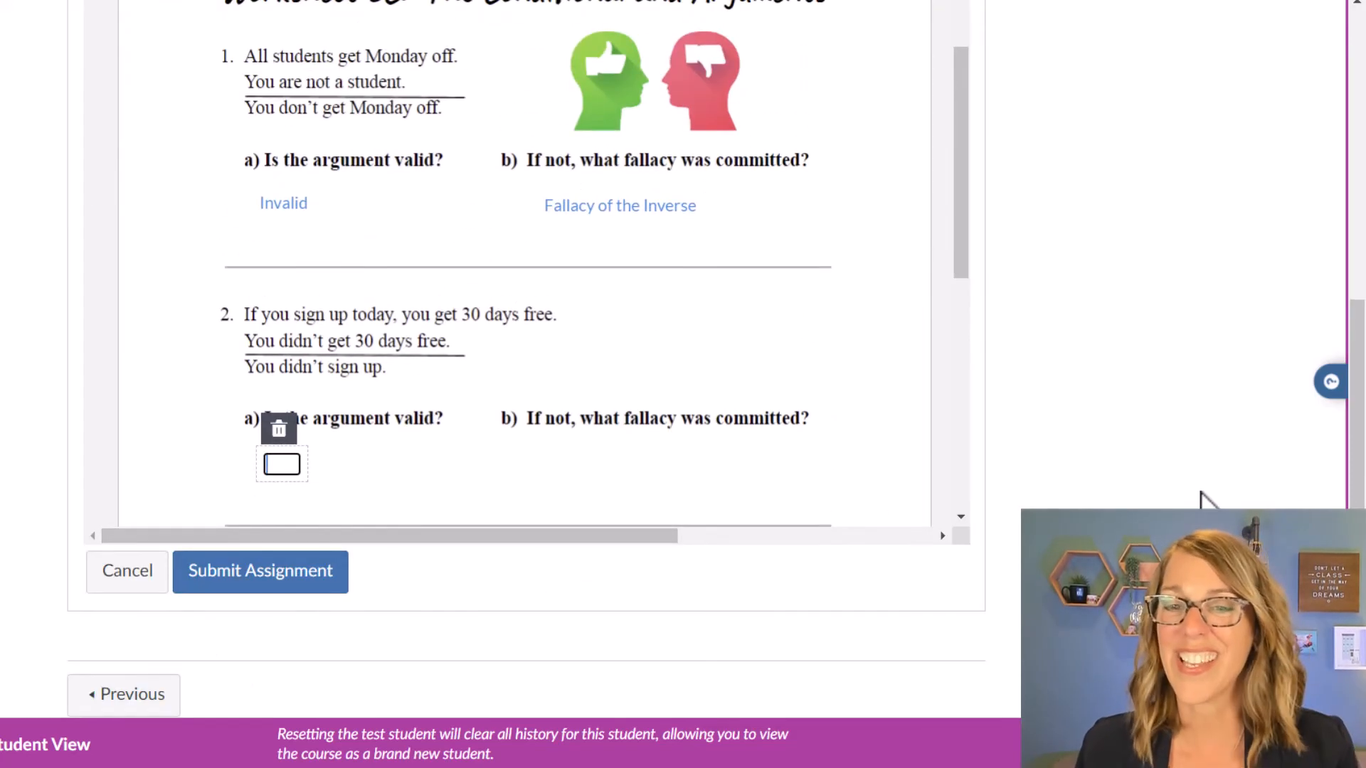
- Look over the file upload submission option, including its file chooser without picking a file, and its comment field
scroll(1203, 500, "up", 8)
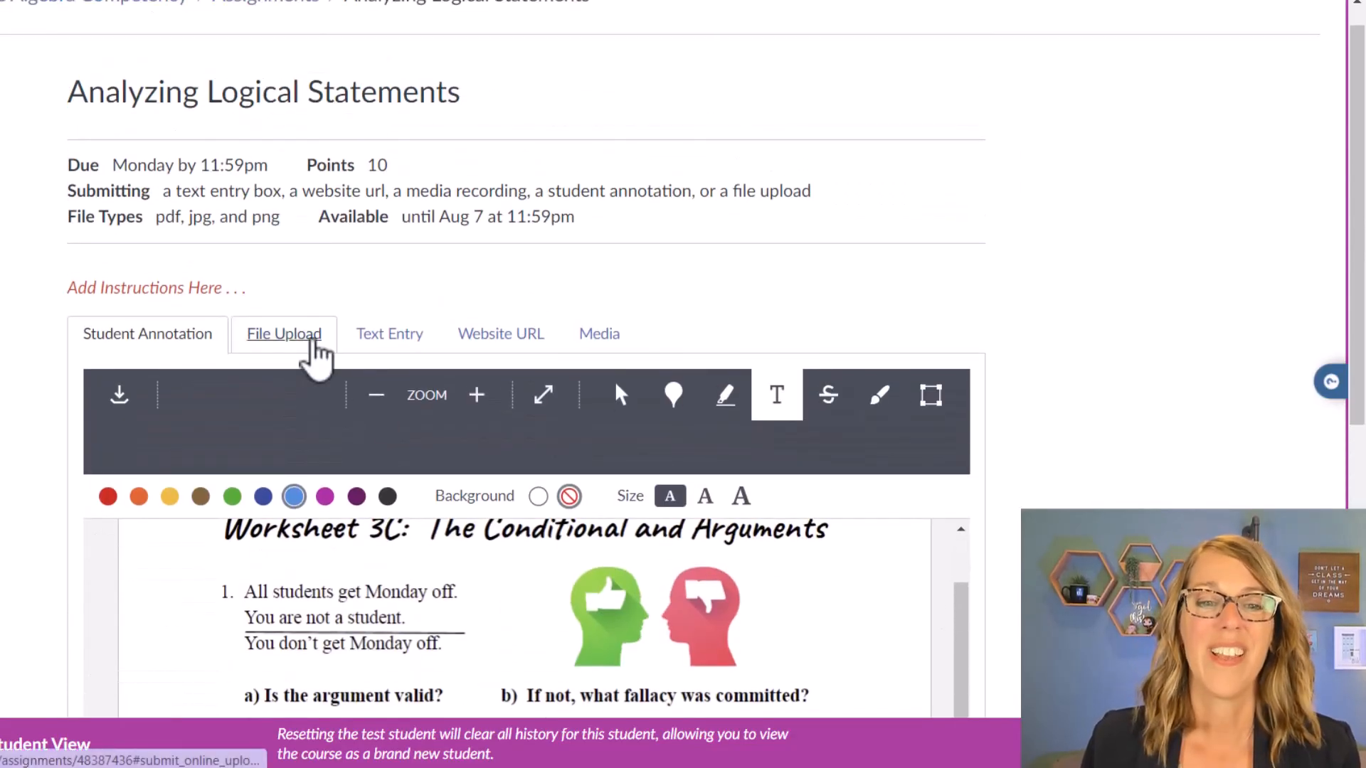
left_click(316, 349)
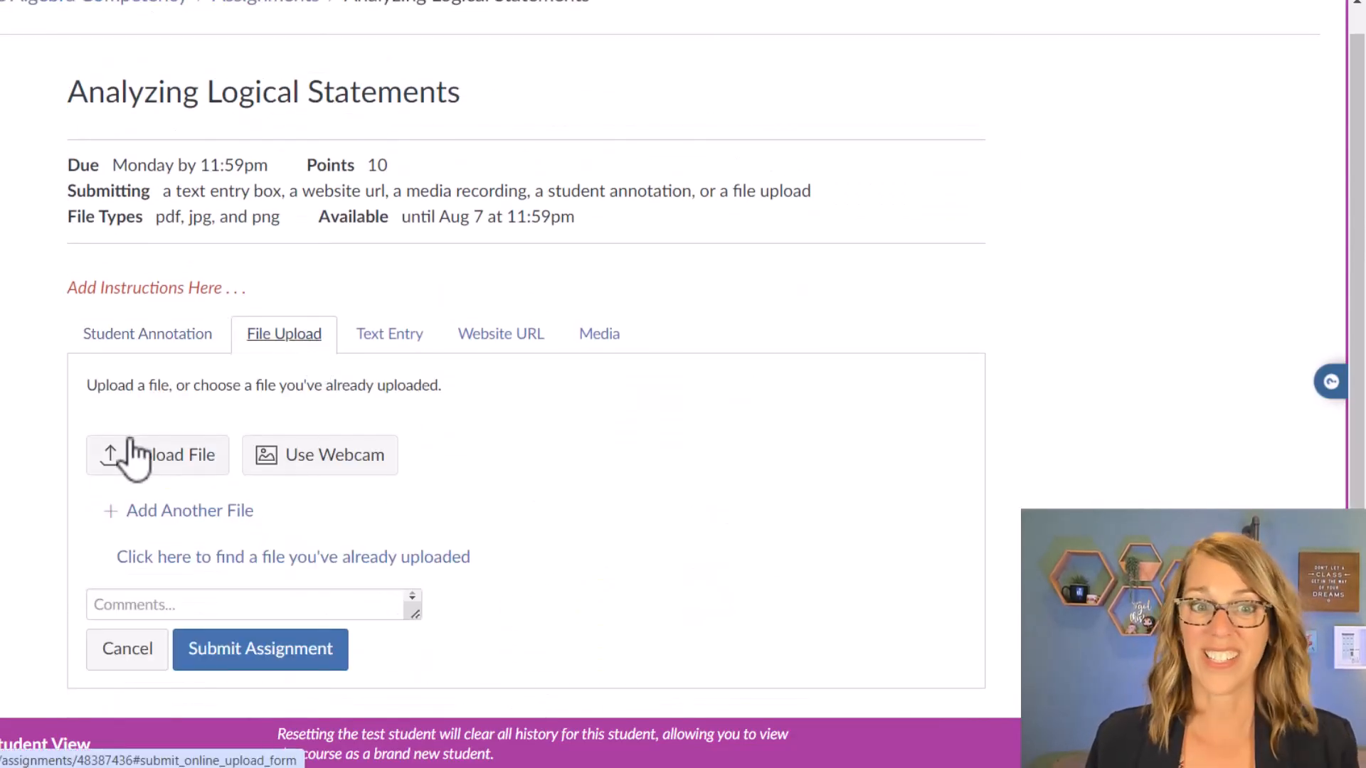
left_click(166, 462)
left_click(160, 457)
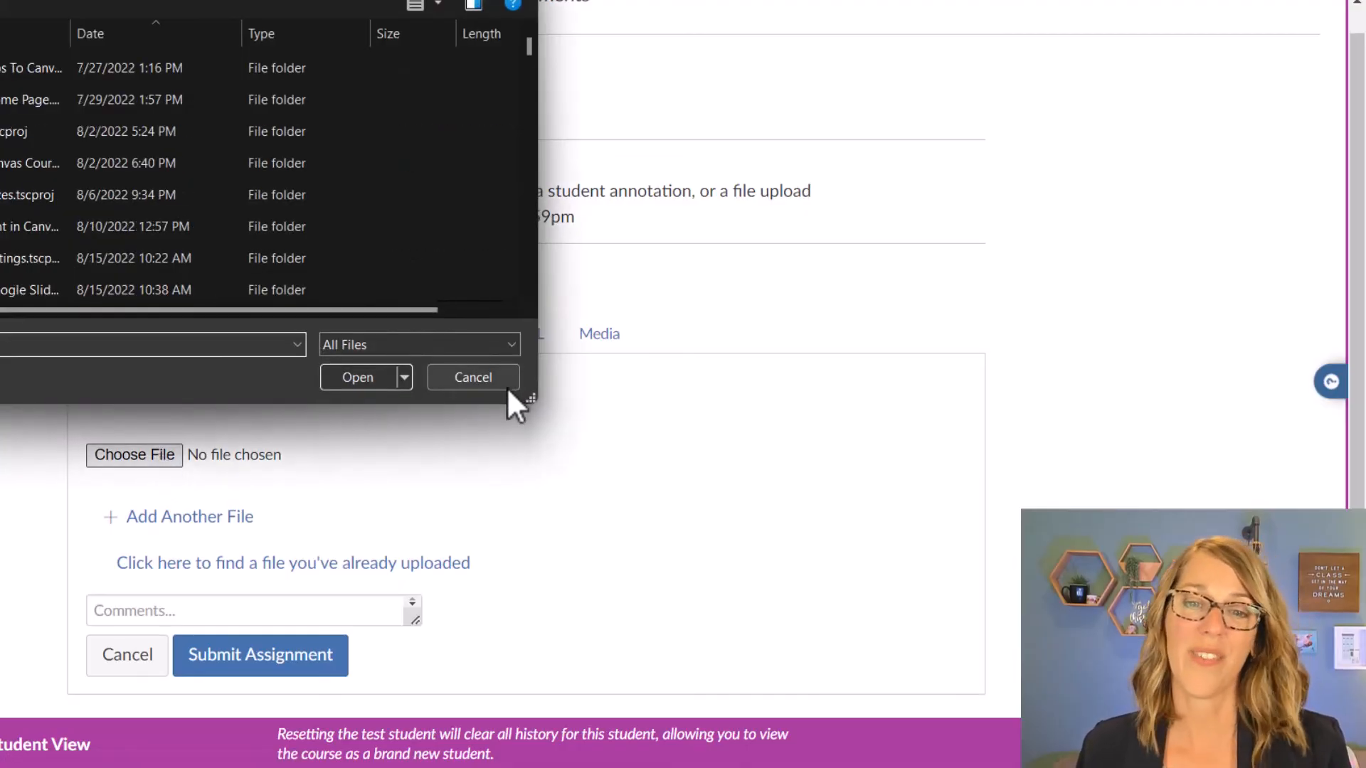
left_click(495, 378)
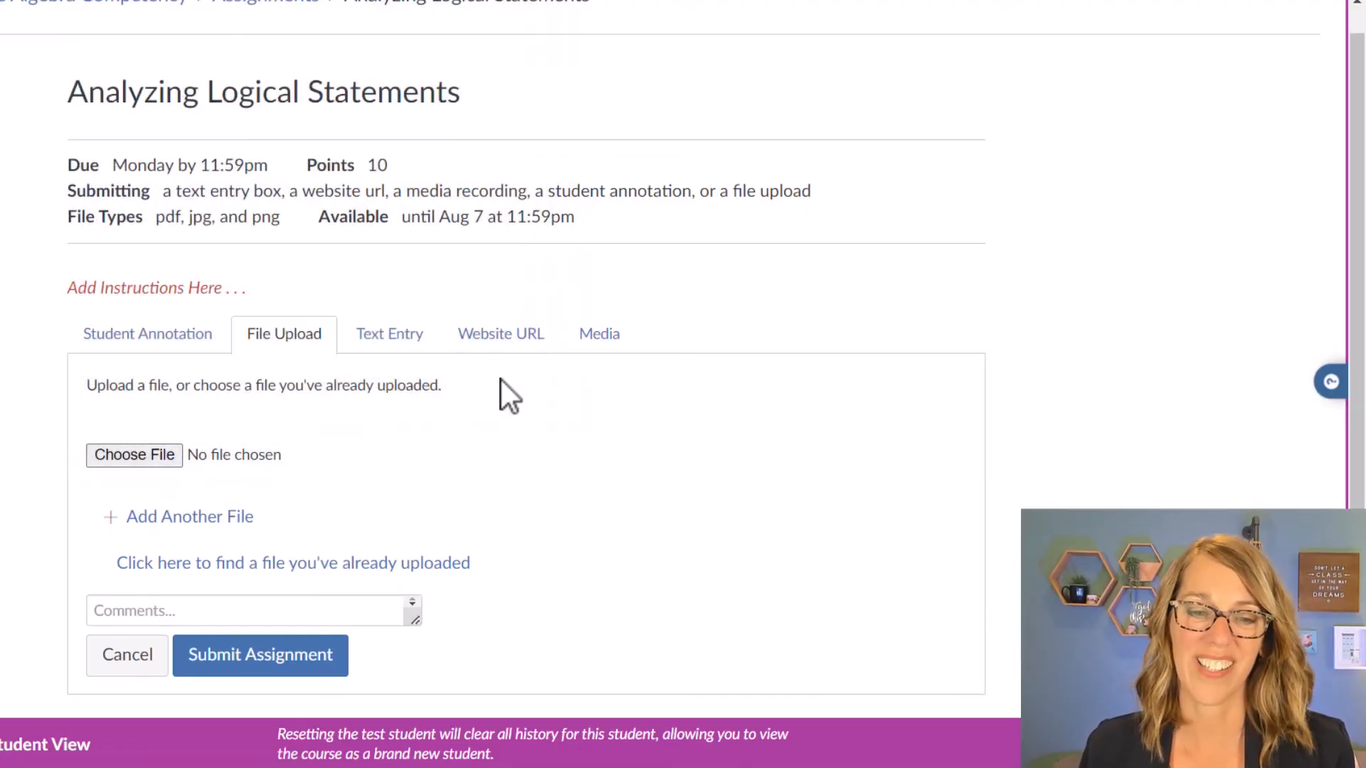
left_click(103, 612)
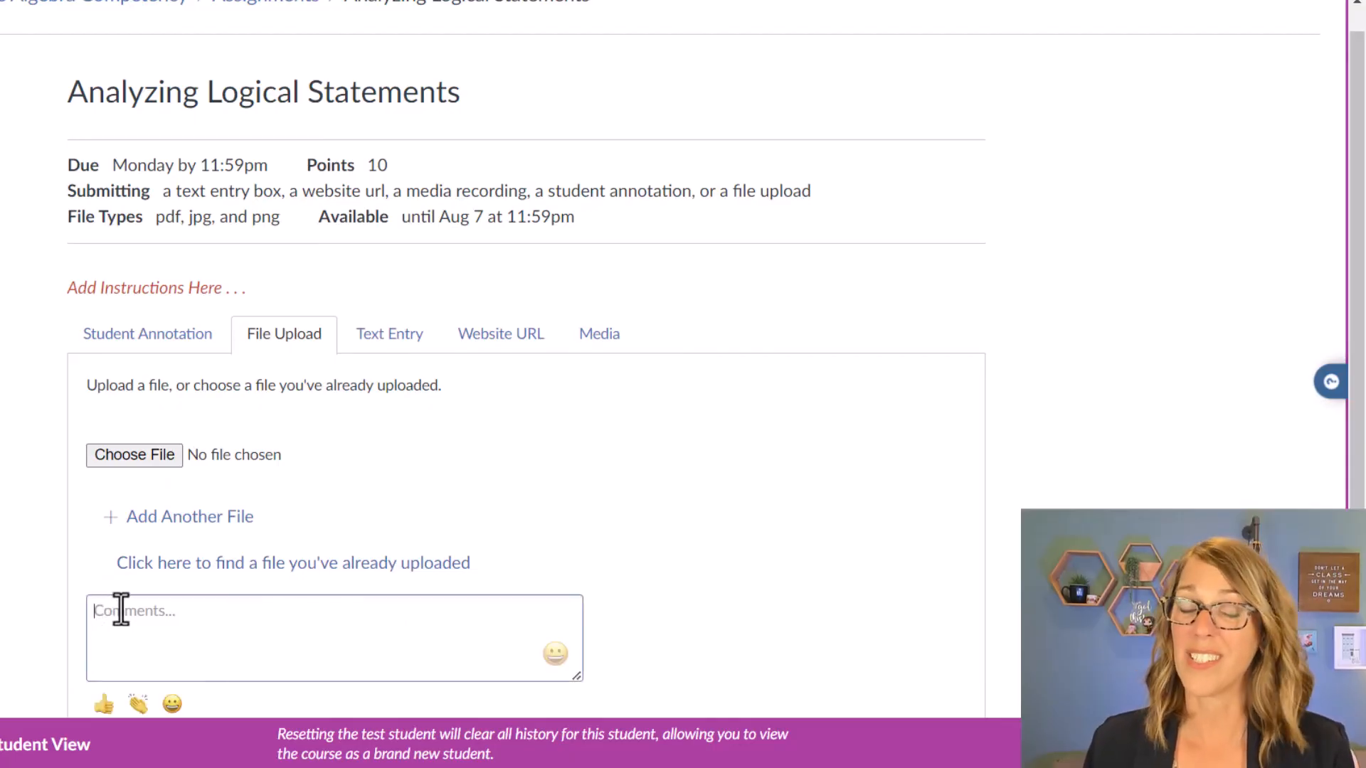
- Enter "Types in responses . . ." as the text entry and fill the Website URL with the first suggested Google Docs link
left_click(407, 349)
left_click(134, 526)
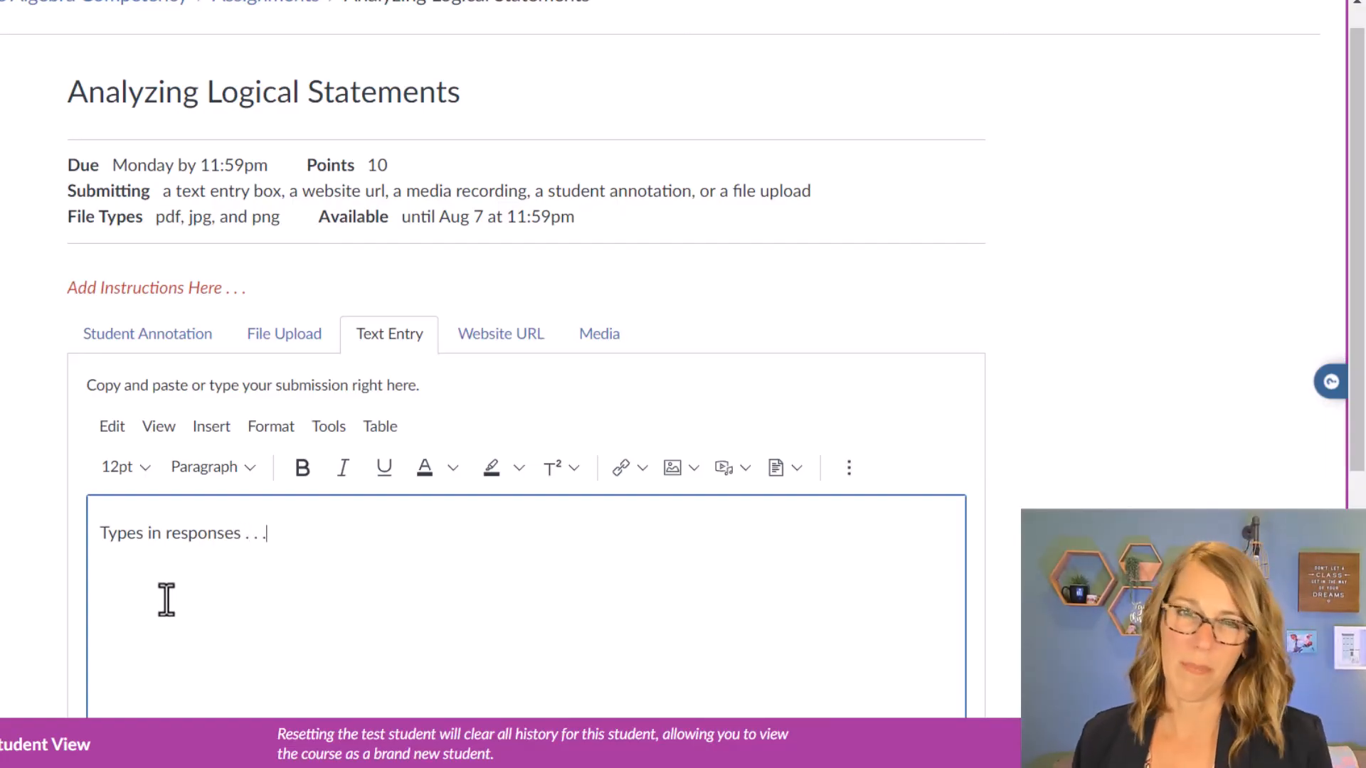
left_click(514, 337)
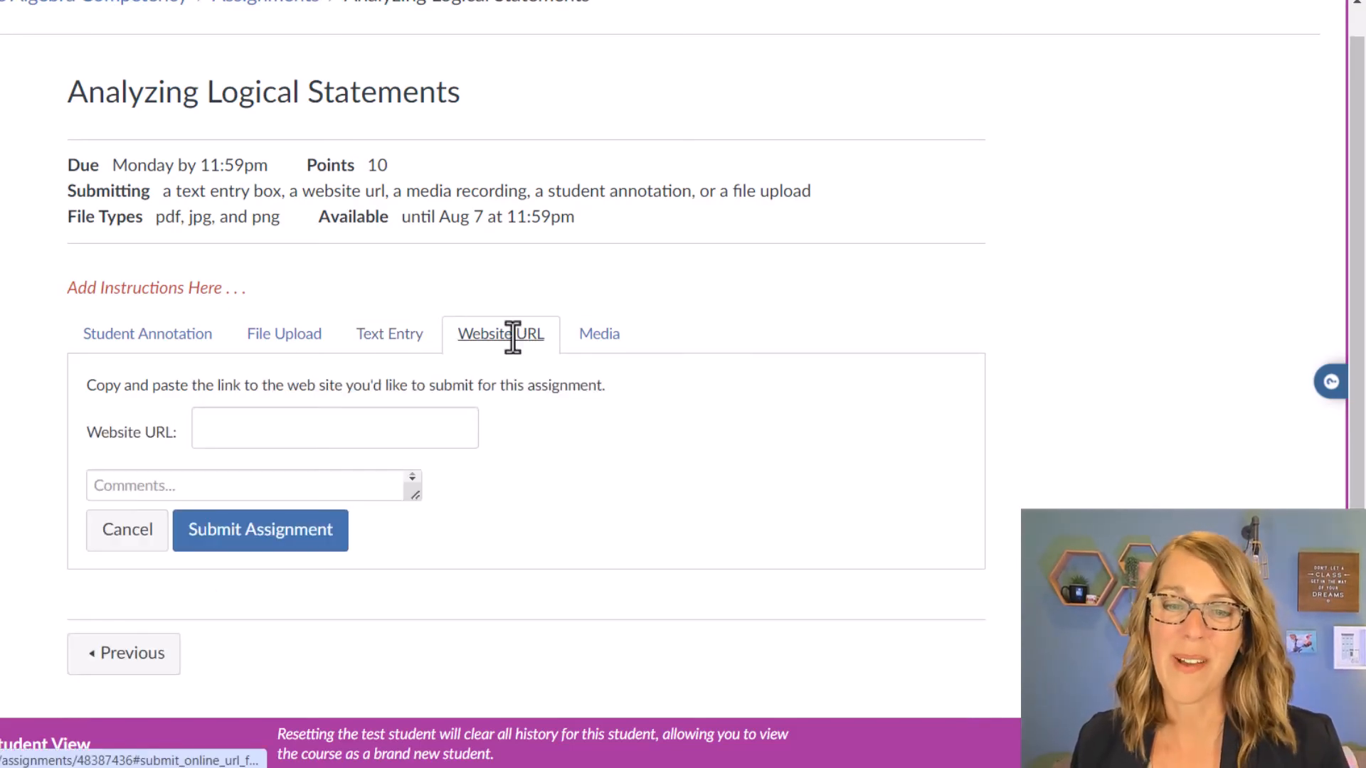
left_click(217, 434)
scroll(492, 363, "up", 1)
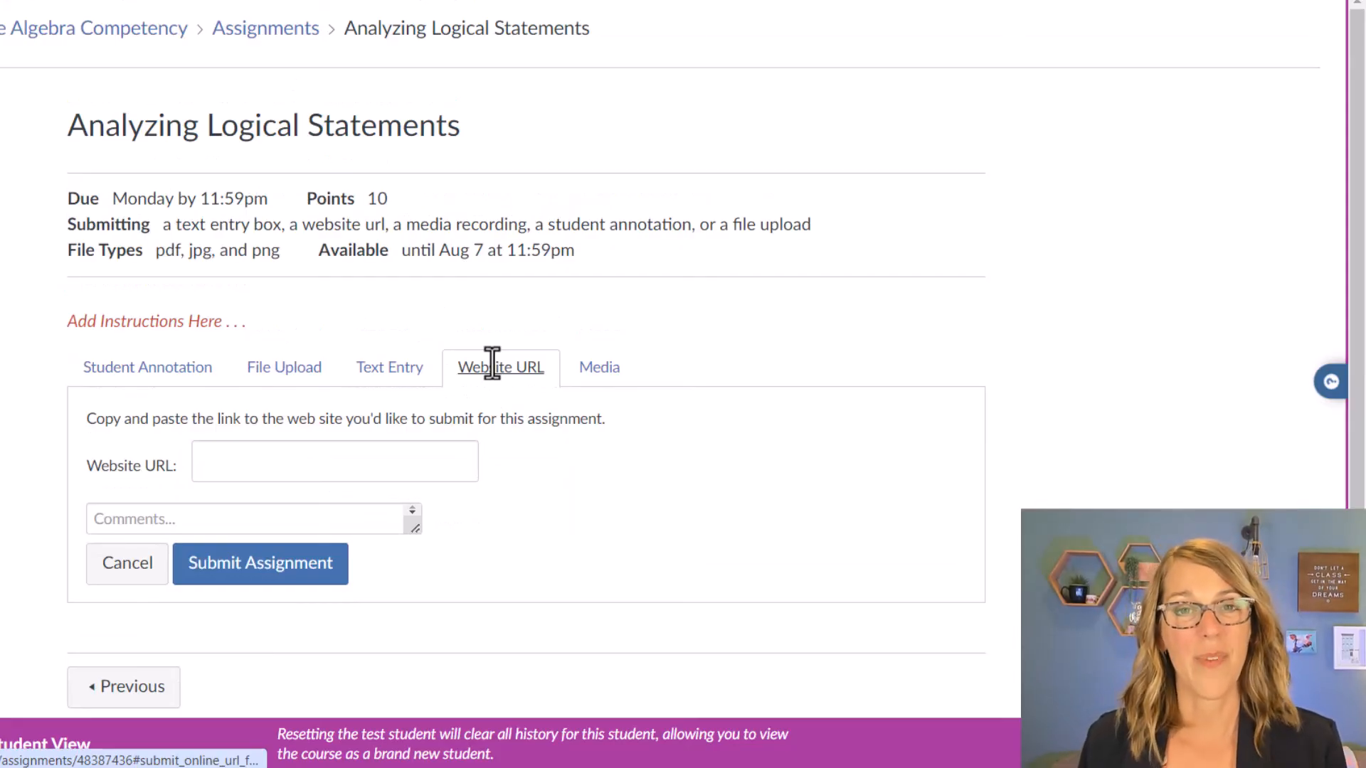
left_click(221, 464)
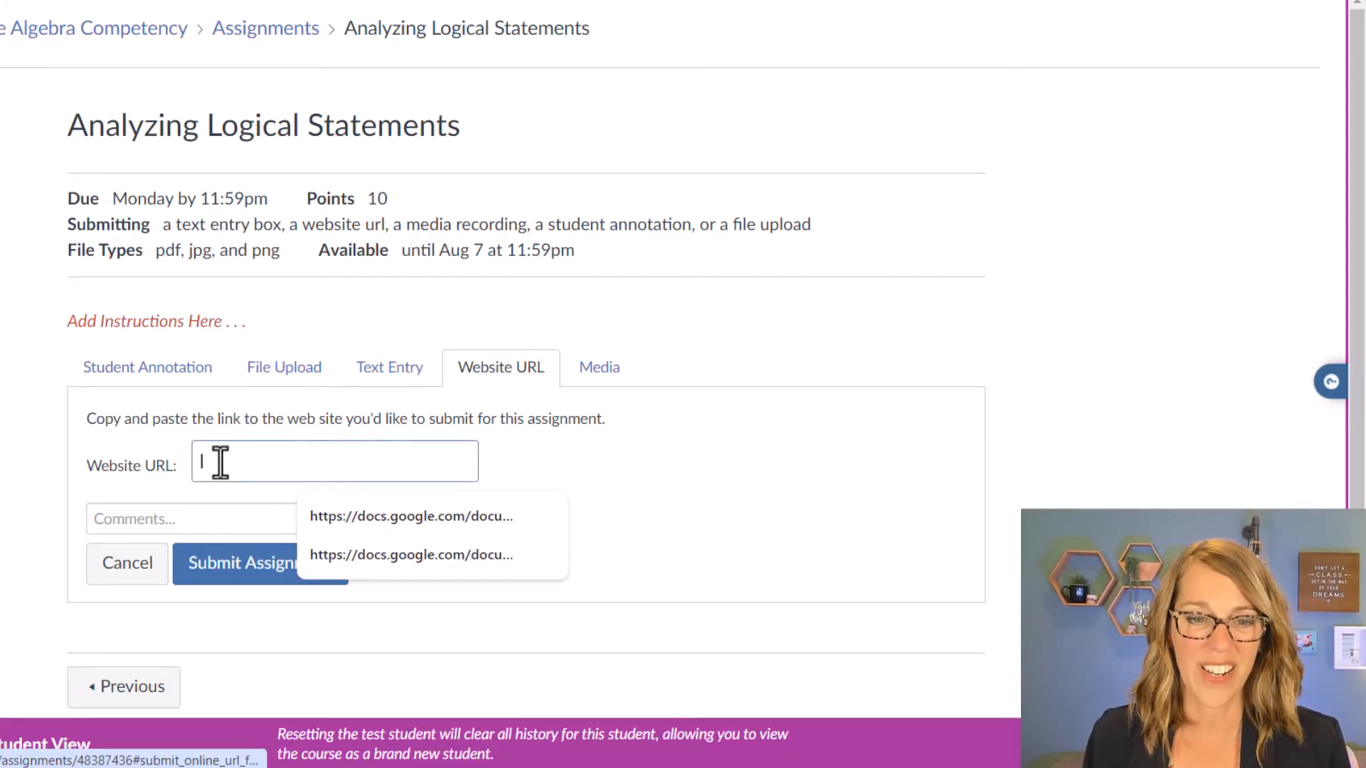
left_click(432, 528)
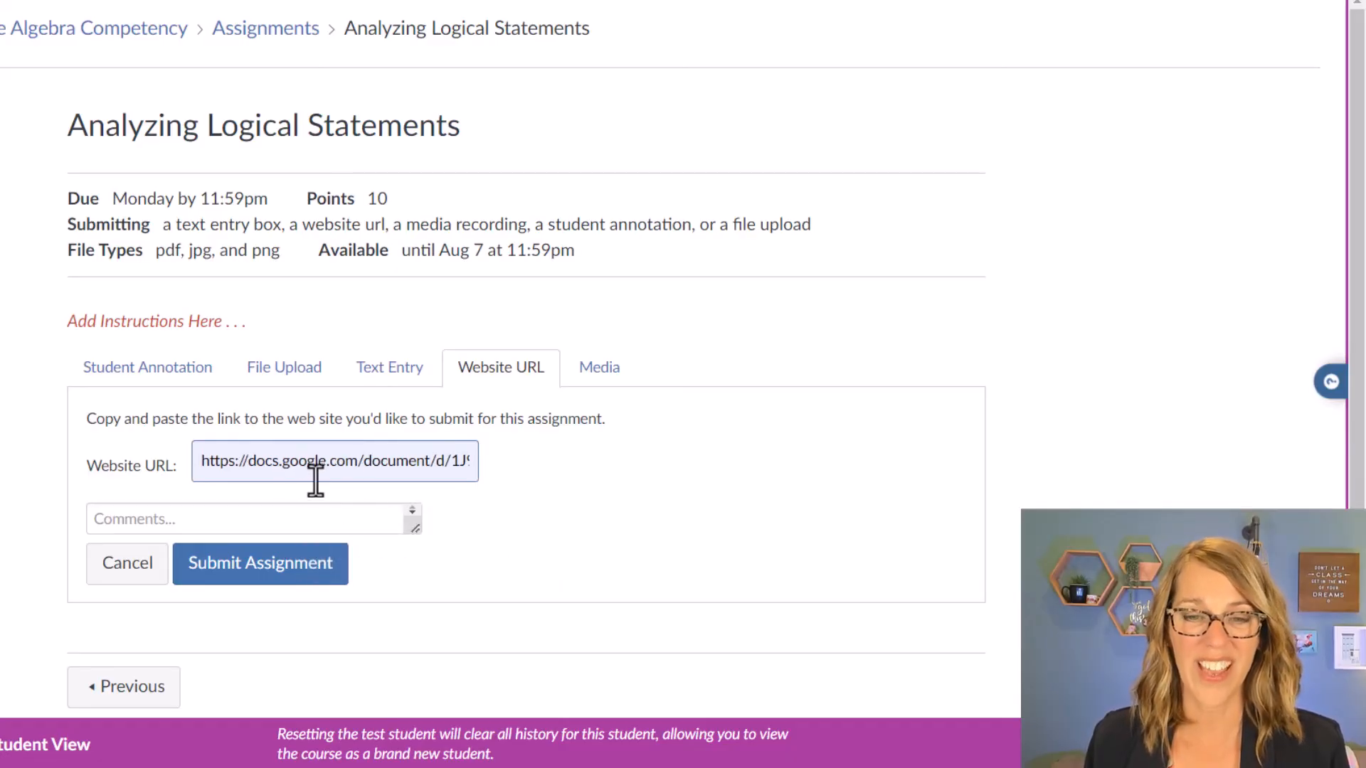
- Set up a media recording for the submission with the 720p HD Camera as webcam and the Communications microphone
left_click(600, 370)
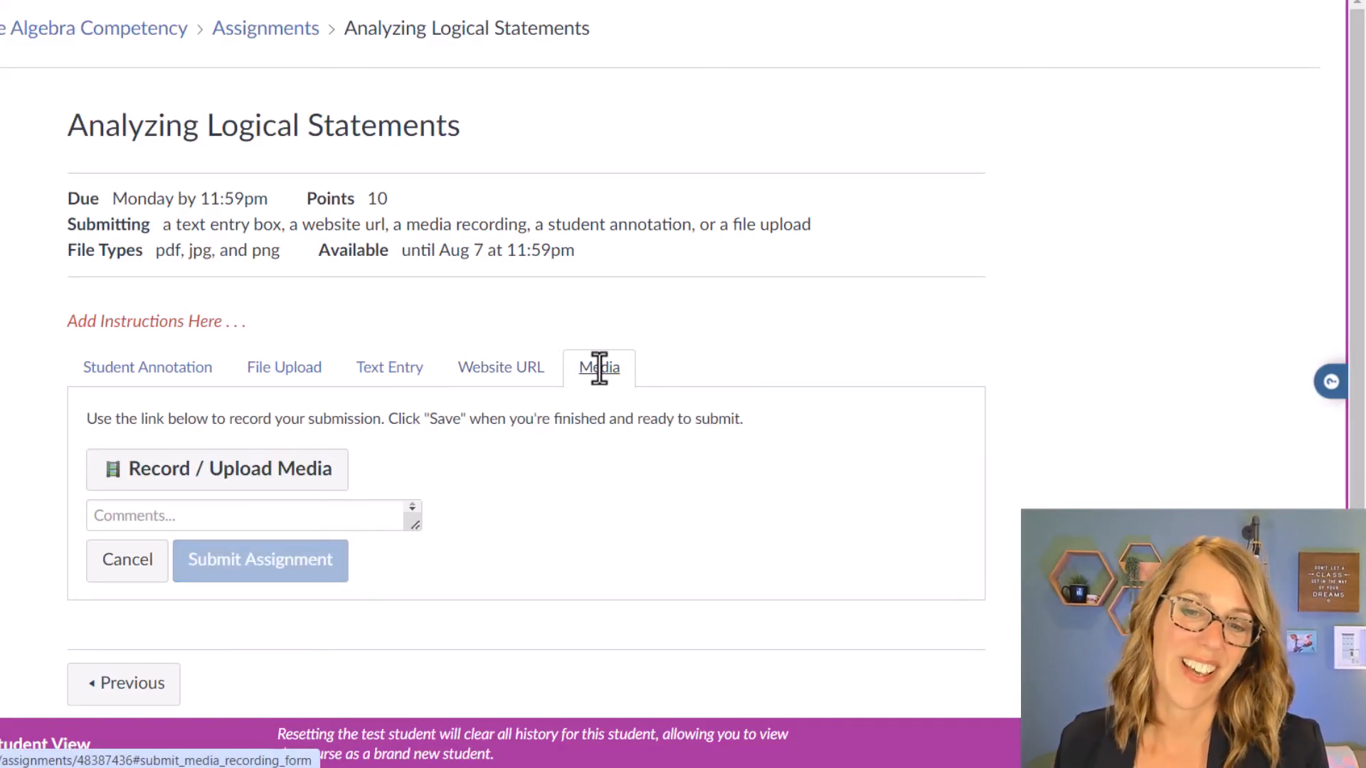
left_click(254, 476)
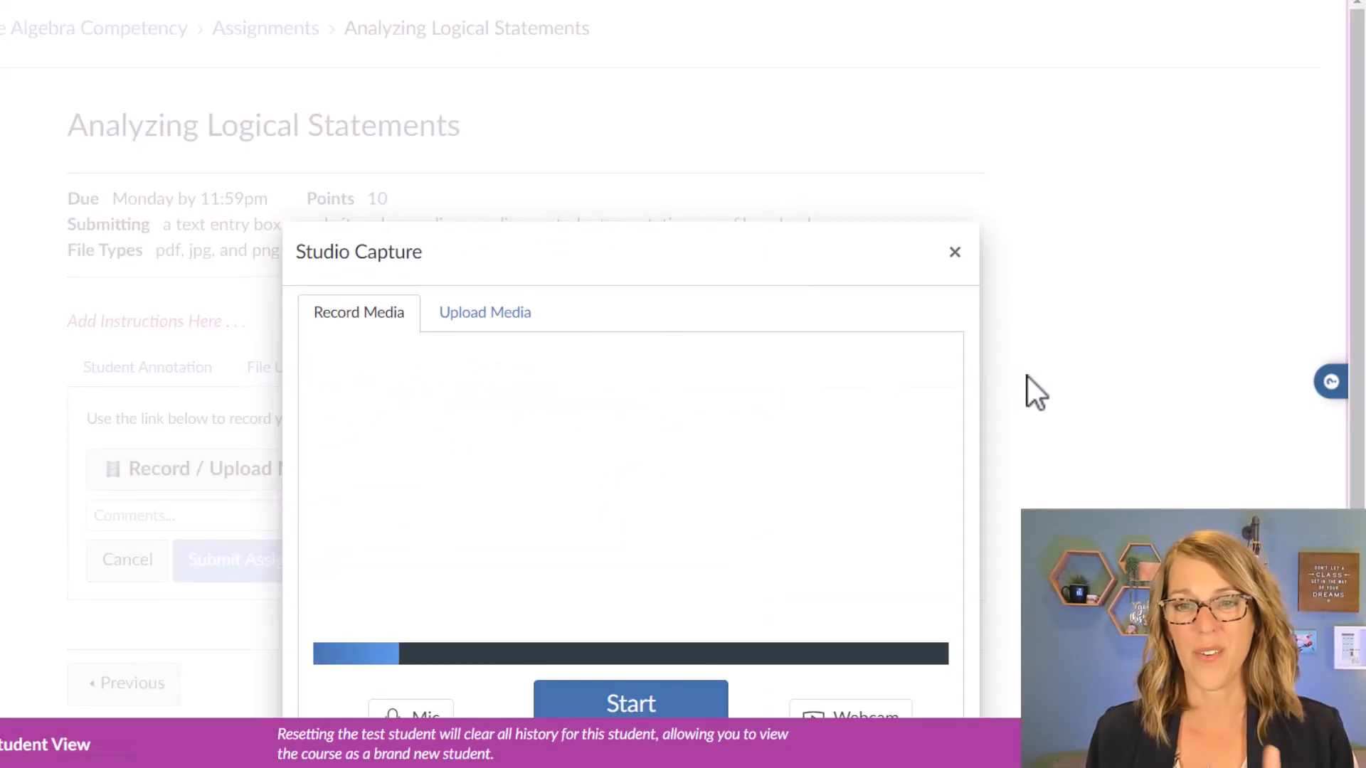
scroll(1028, 377, "down", 2)
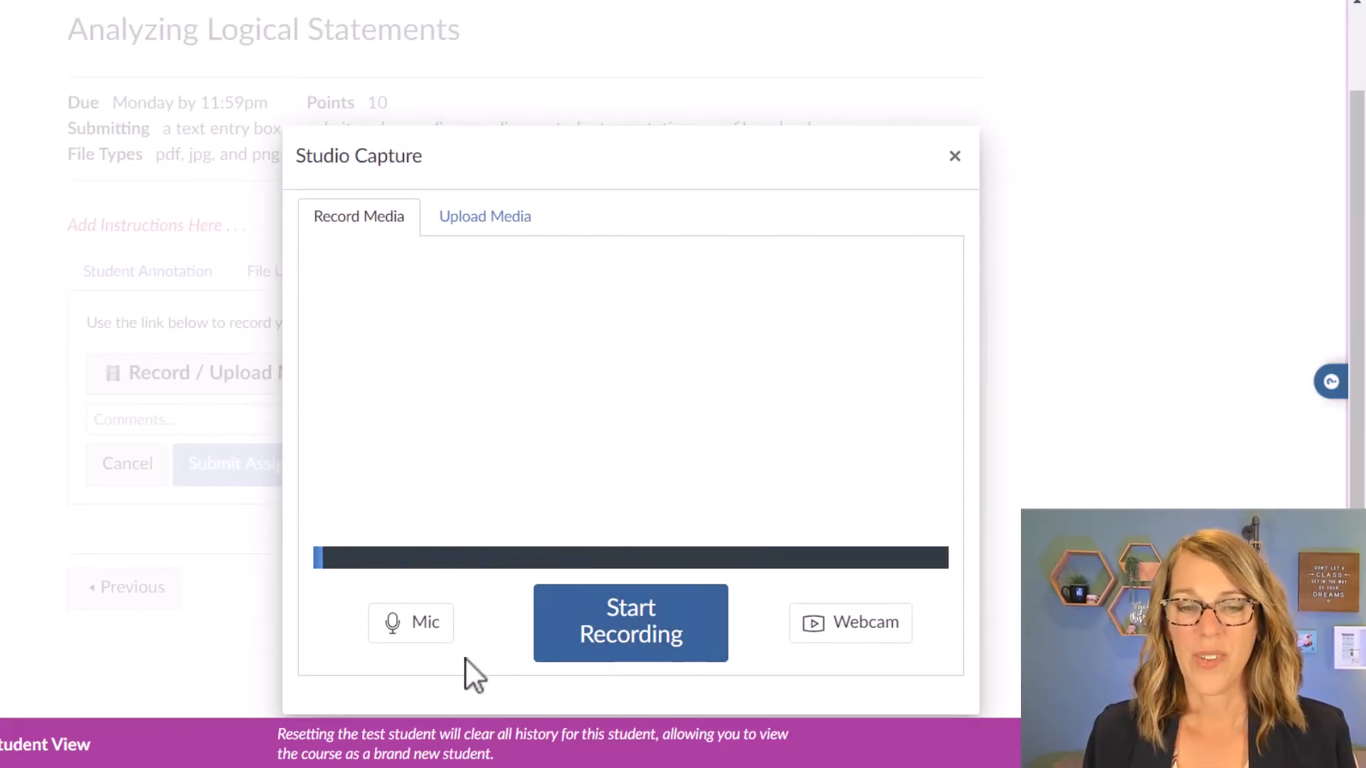
left_click(875, 627)
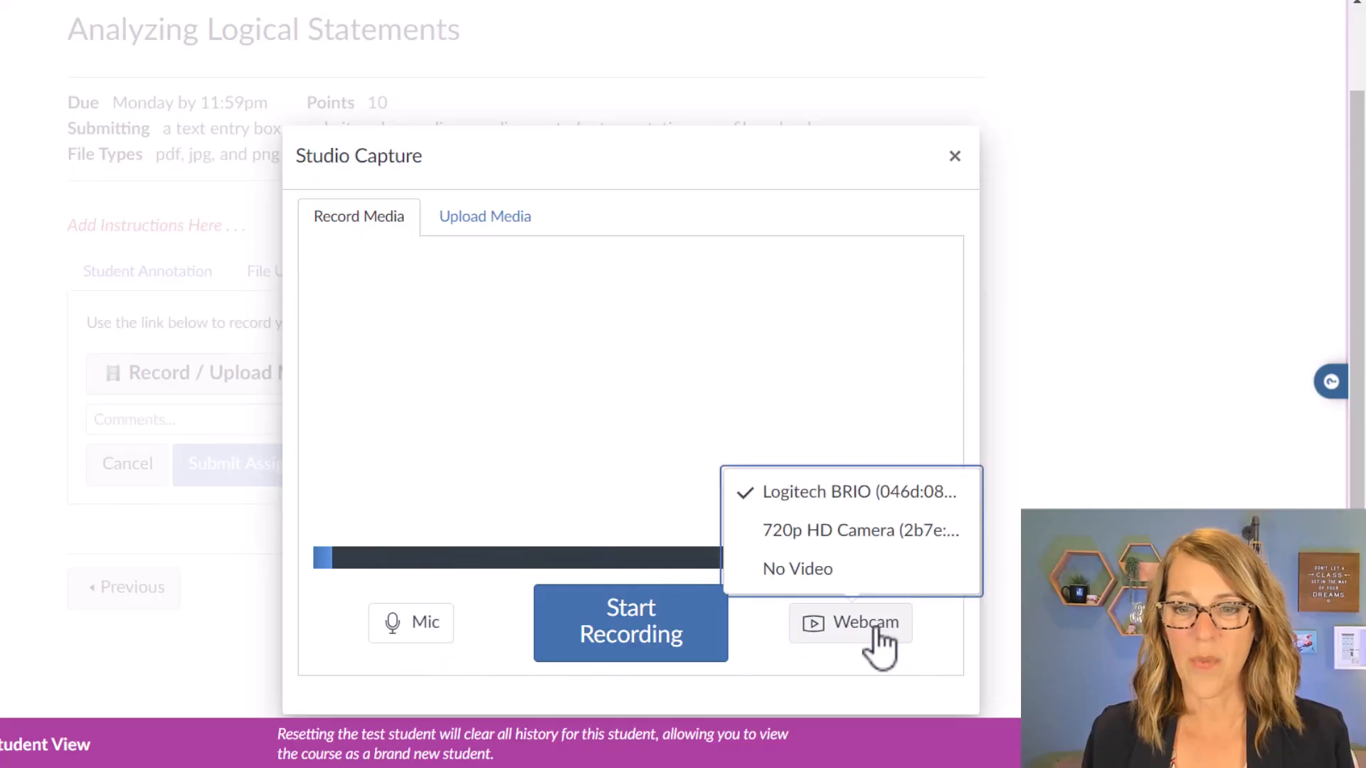
left_click(857, 530)
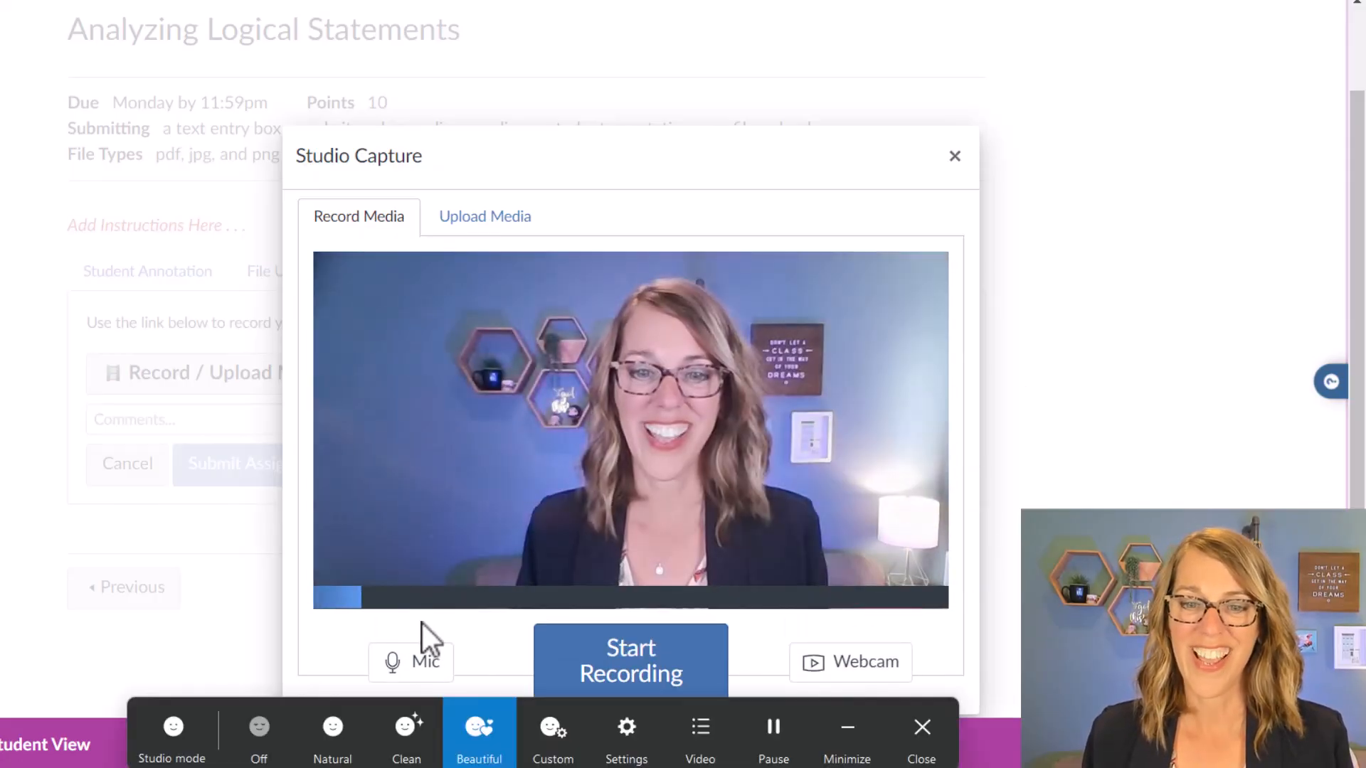
left_click(427, 663)
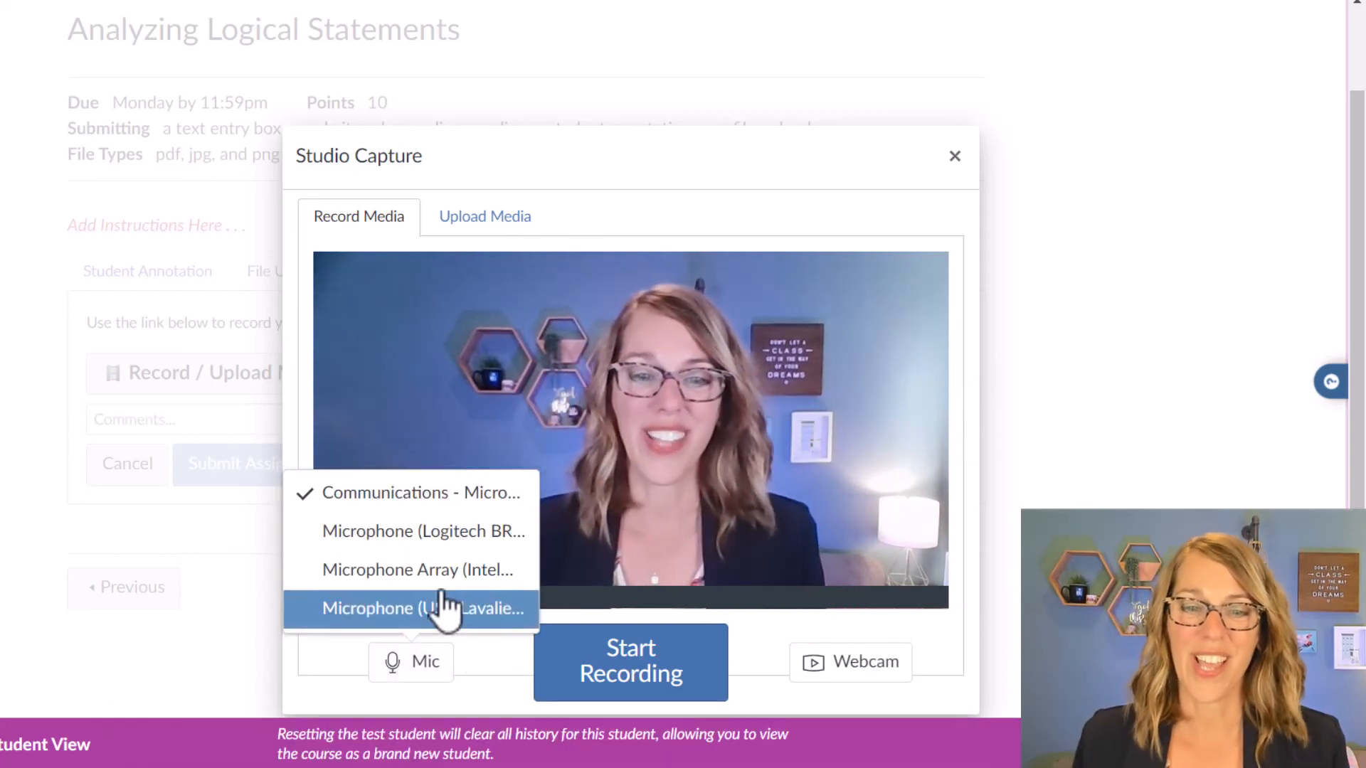
left_click(466, 495)
- Record and save a webcam video of about 7 seconds and submit it for the assignment
left_click(644, 668)
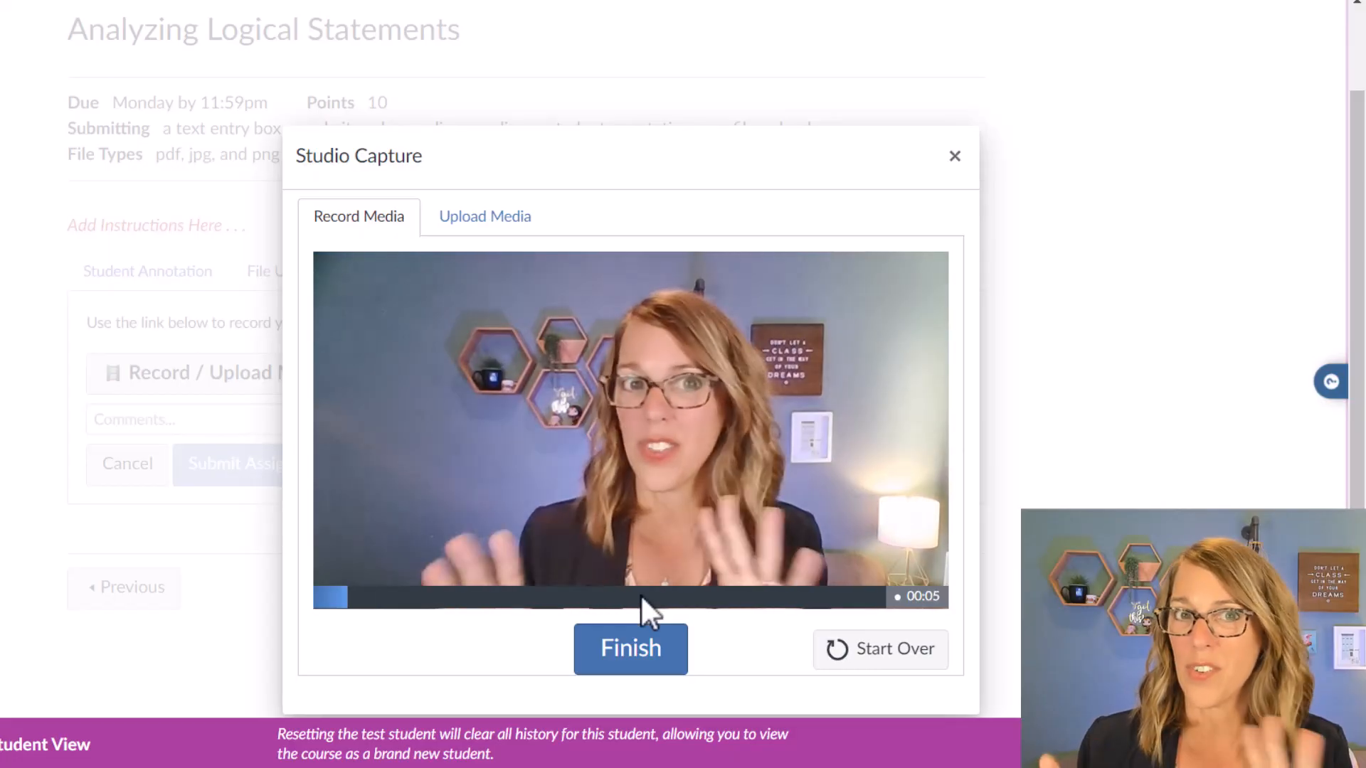
left_click(661, 658)
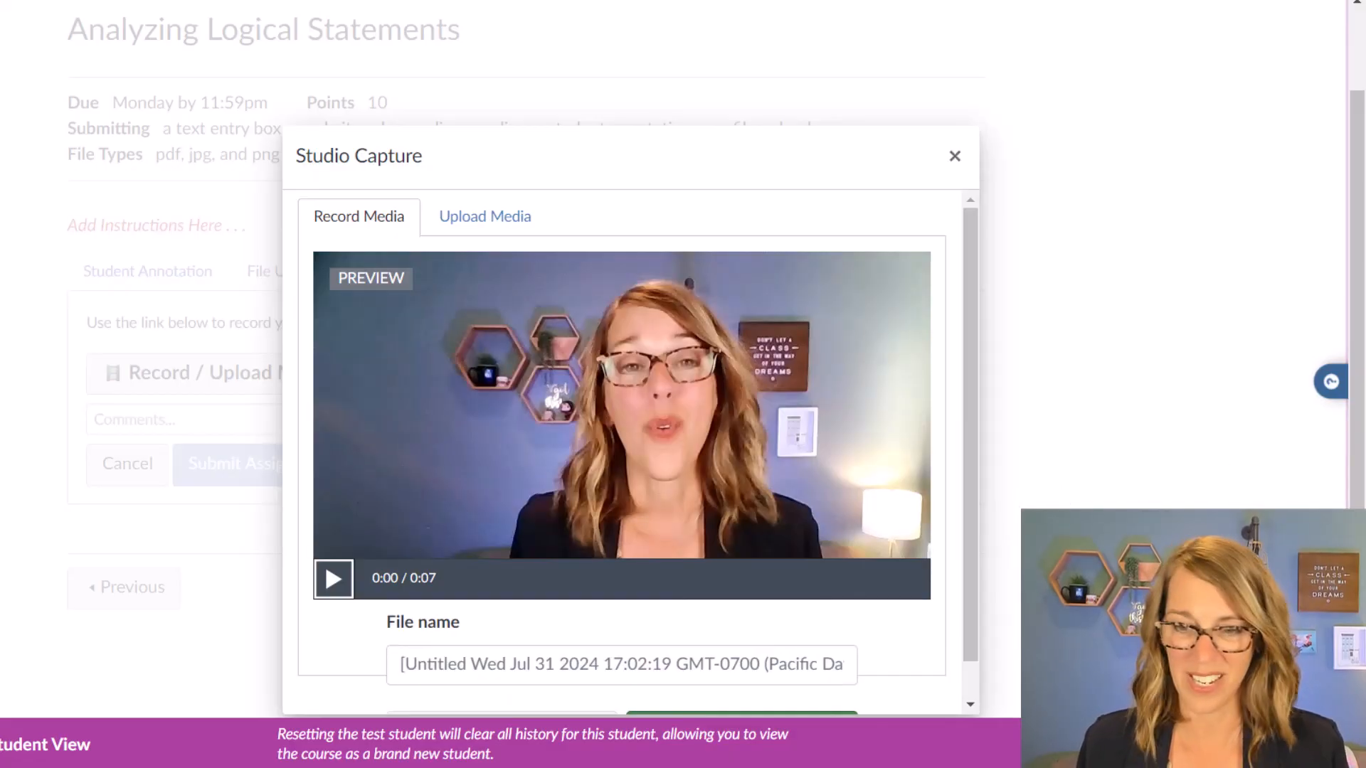
left_click_drag(975, 588, 971, 683)
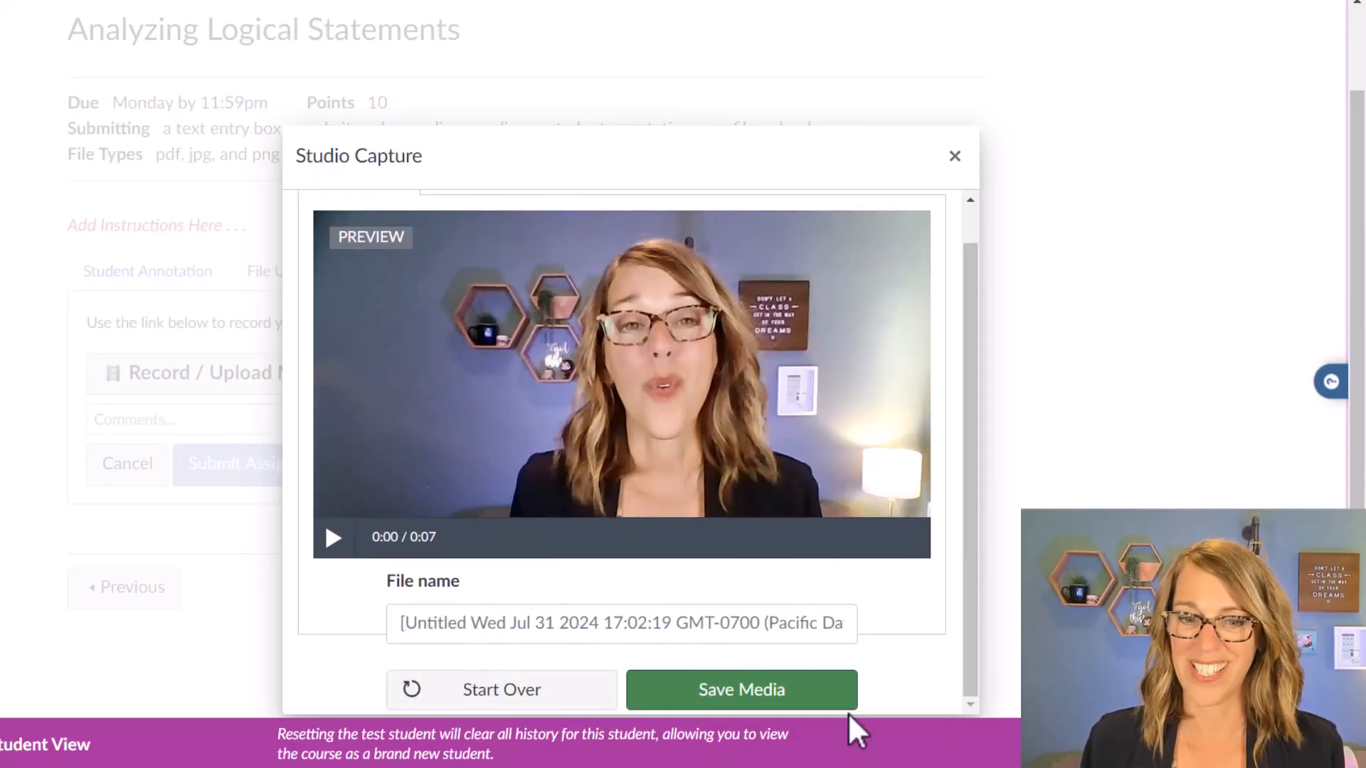
left_click(753, 688)
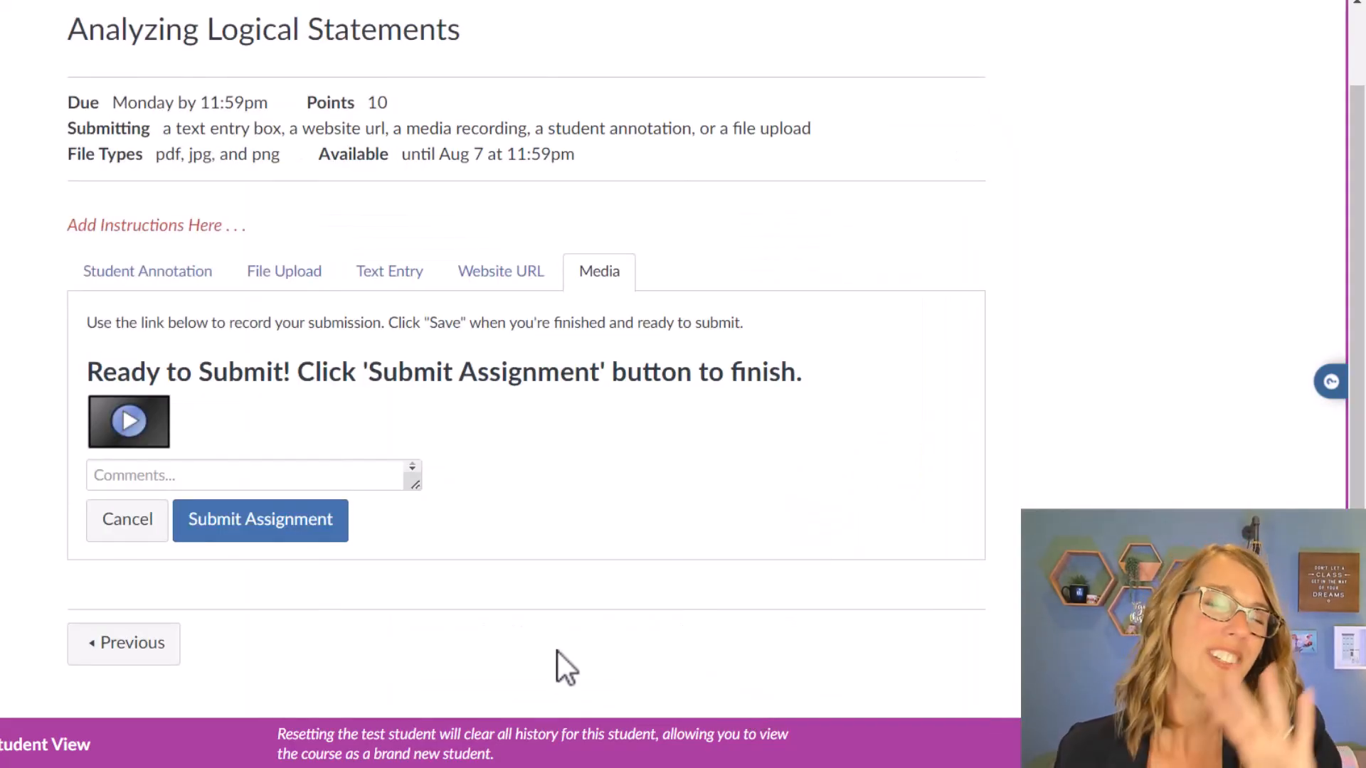
left_click(289, 524)
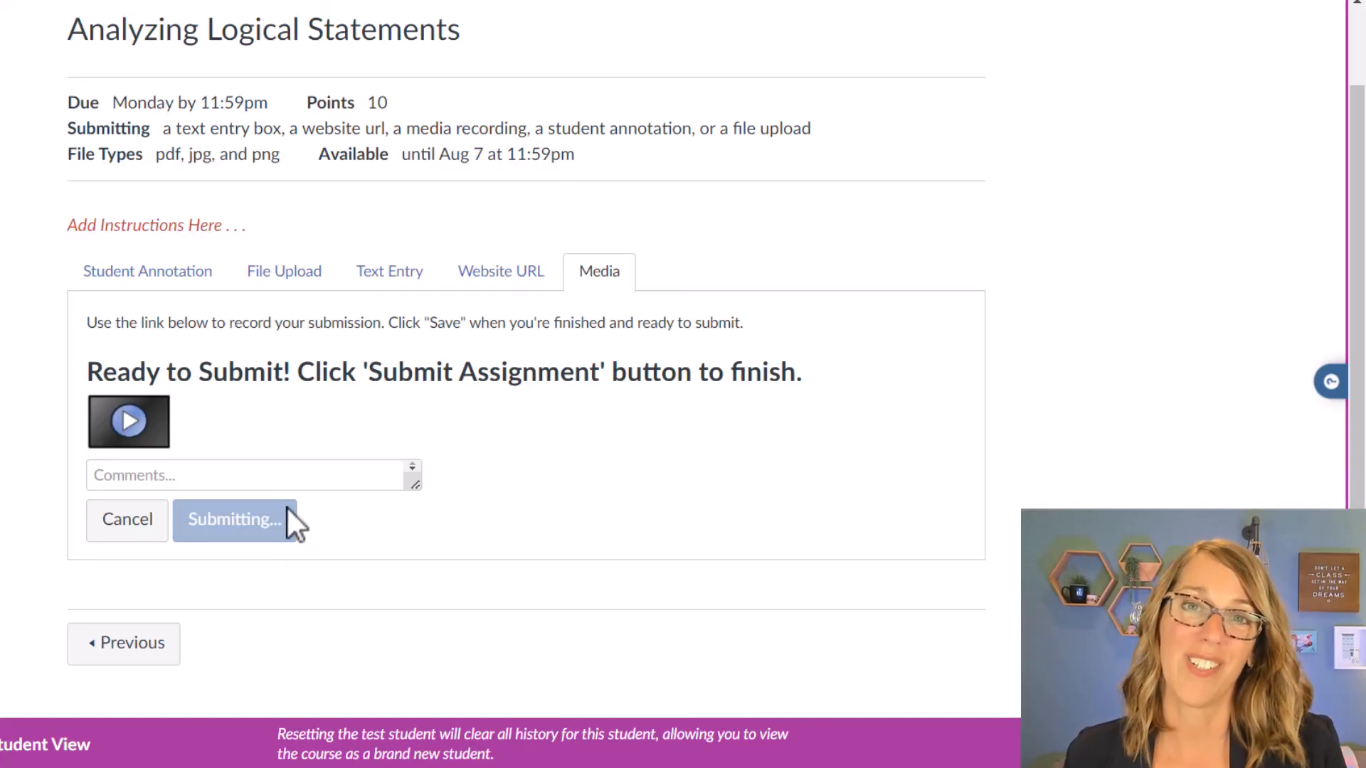